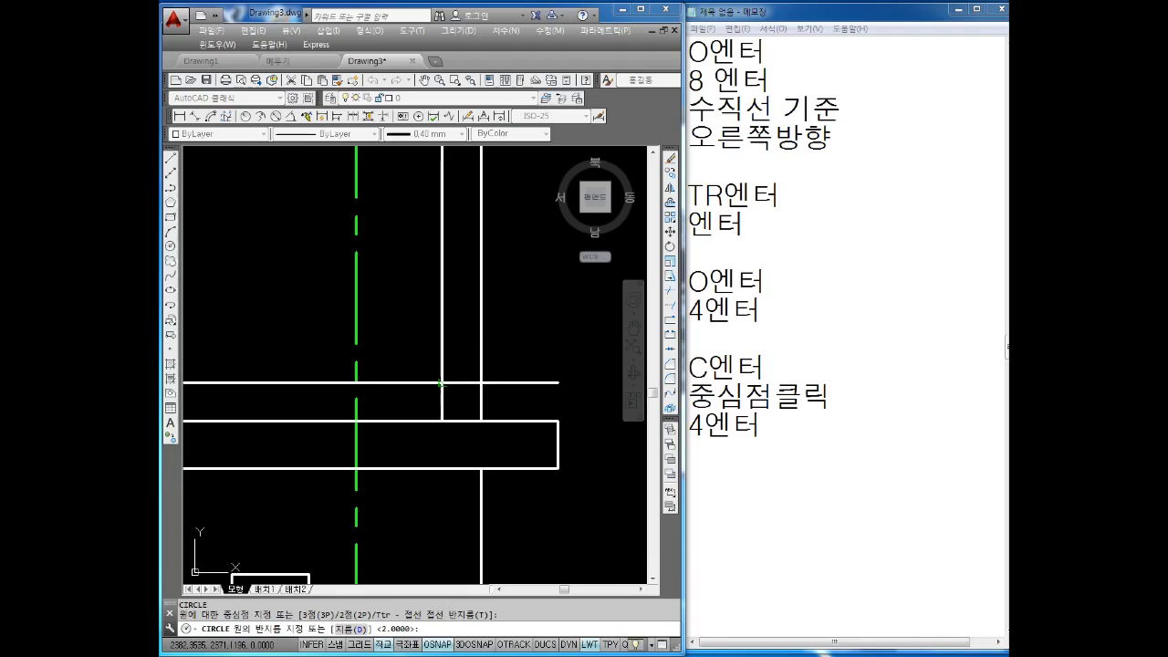
- Pick the intersection of the vertical and horizontal lines as the new circle's centre
click(442, 382)
- Give the circle a radius of 4
text(4)
key(Return)
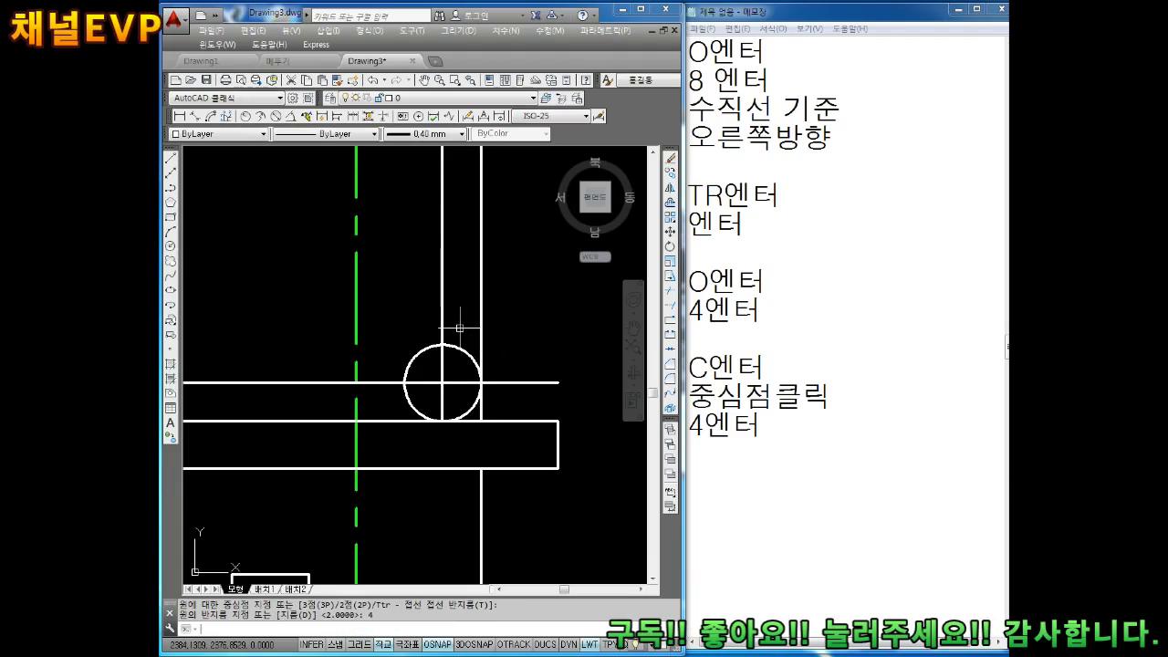
key(Escape)
key(Escape)
scroll(459, 380, down, 3)
scroll(517, 402, up, 3)
scroll(517, 402, up, 2)
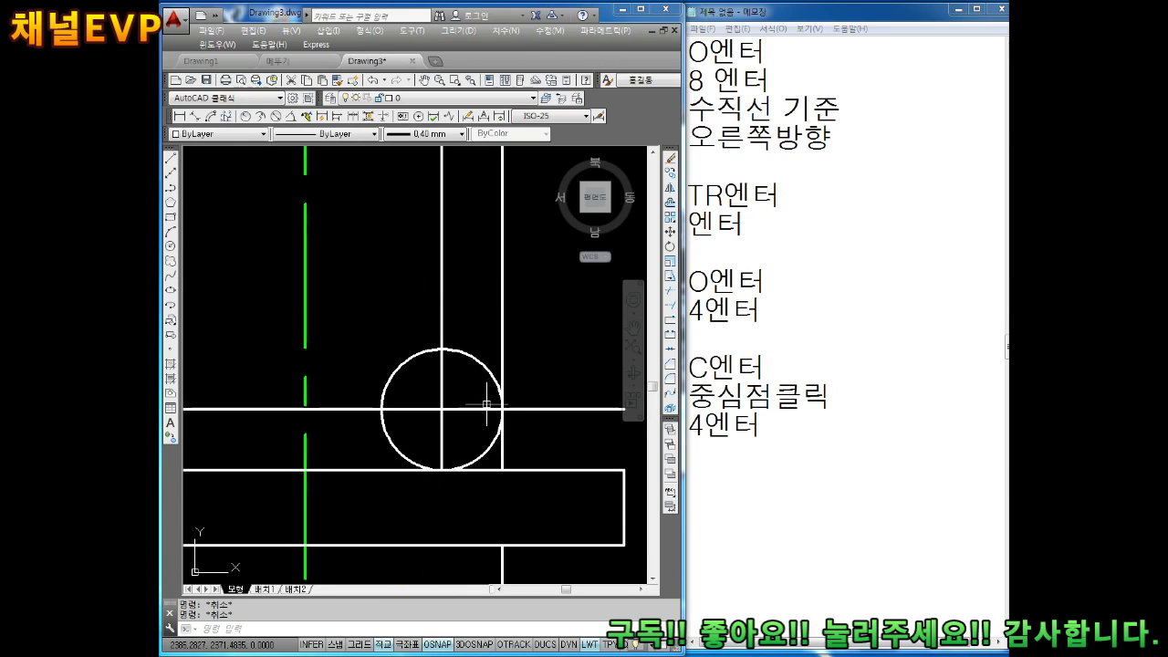
scroll(515, 401, down, 2)
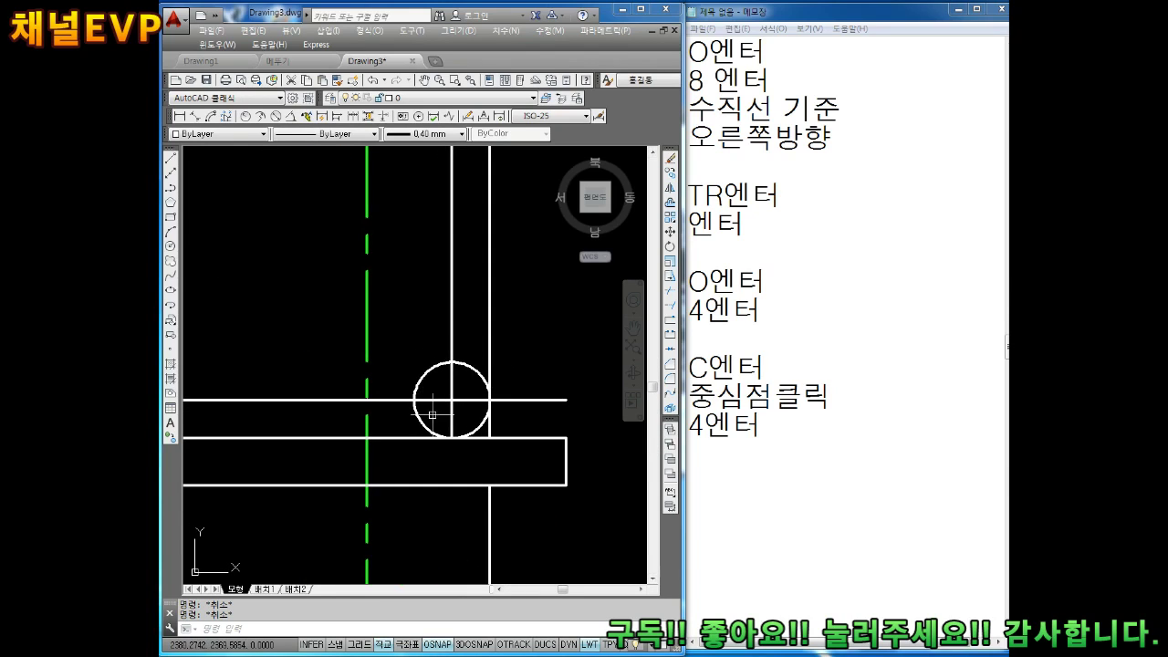
- Erase the two construction lines crossing at the circle's centre
click(467, 384)
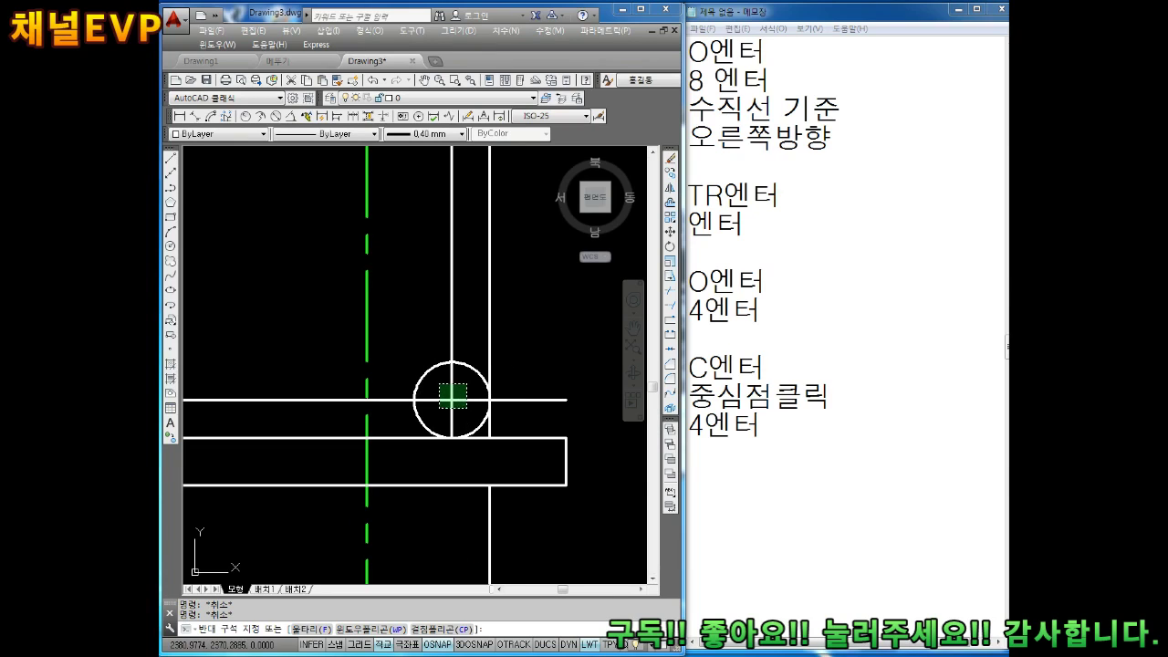
click(439, 412)
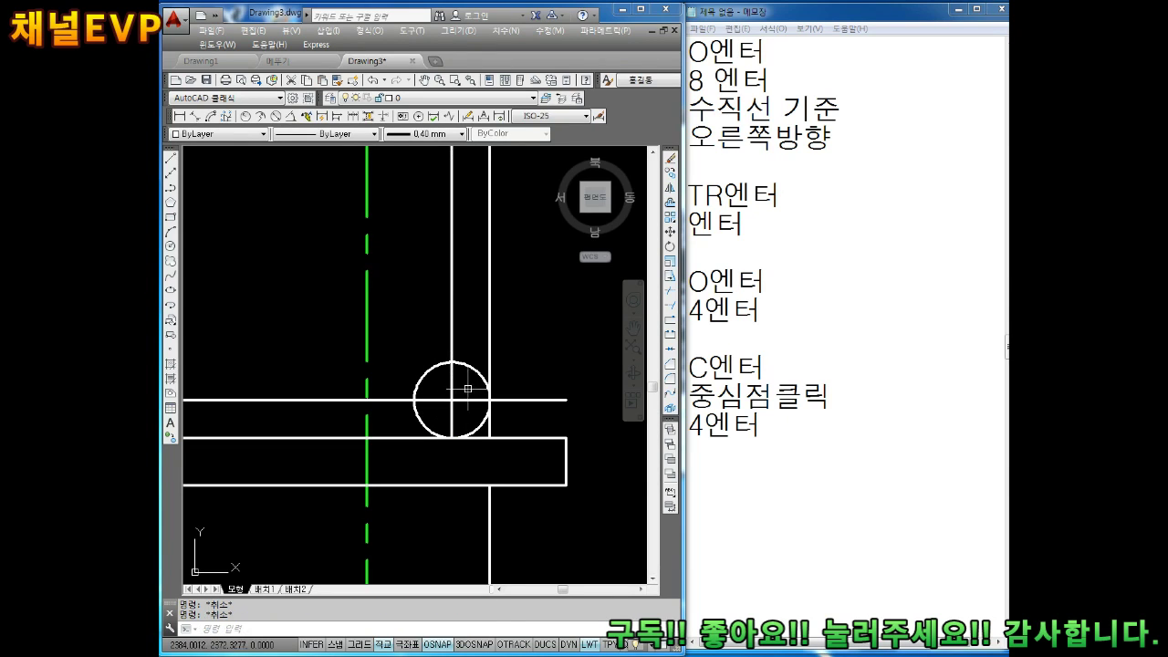
click(467, 383)
click(437, 413)
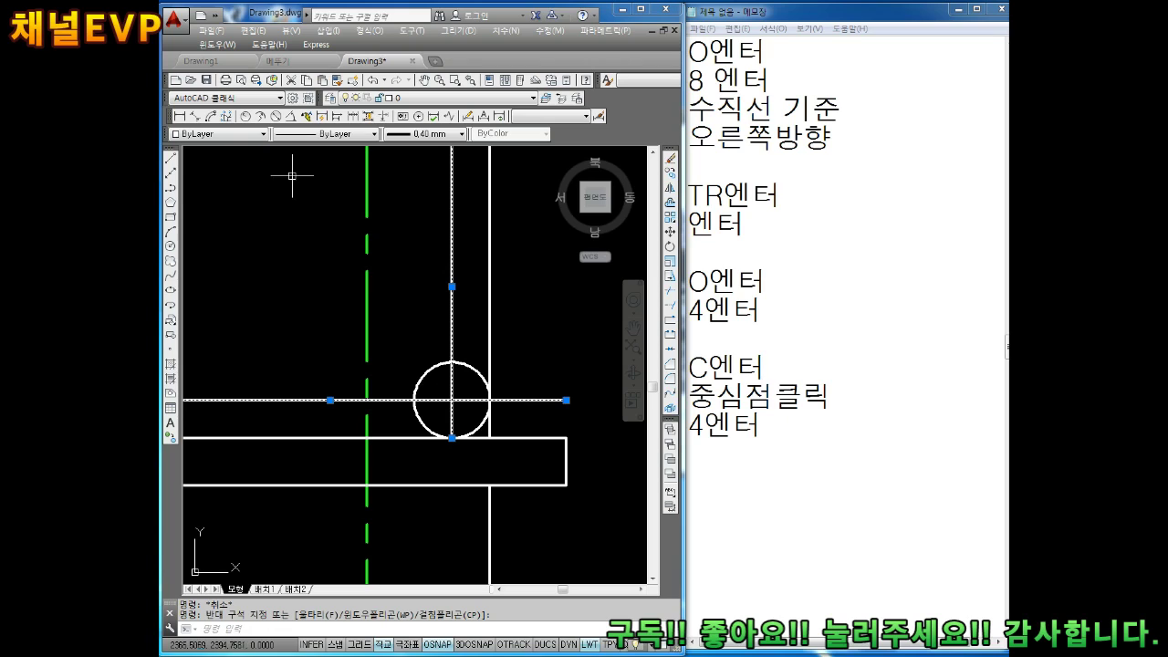
key(Delete)
scroll(447, 238, down, 3)
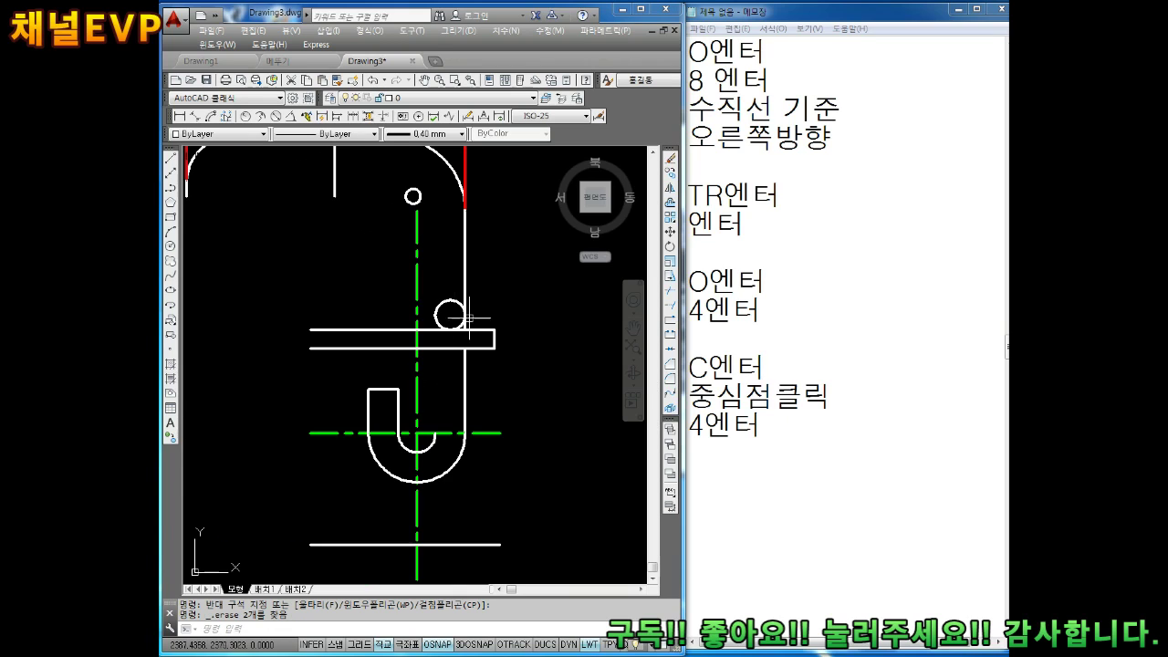
scroll(438, 278, up, 1)
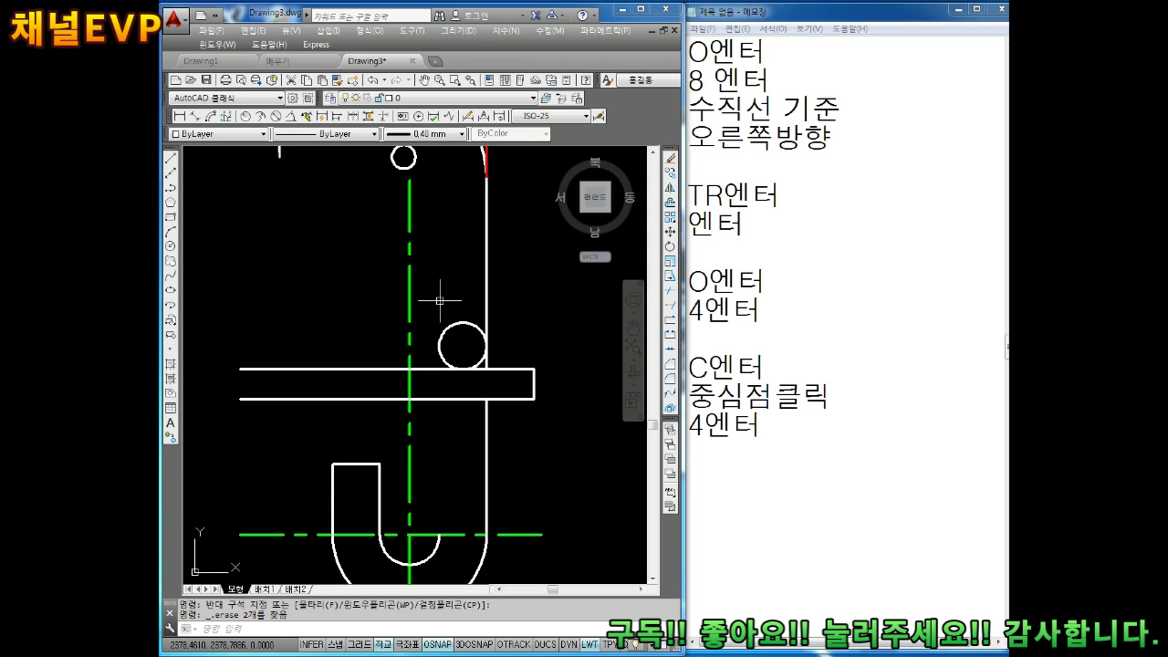
- Add the offset notes 'O', 'O엔터' and '5엔터' in Notepad
key(Escape)
key(Escape)
click(727, 461)
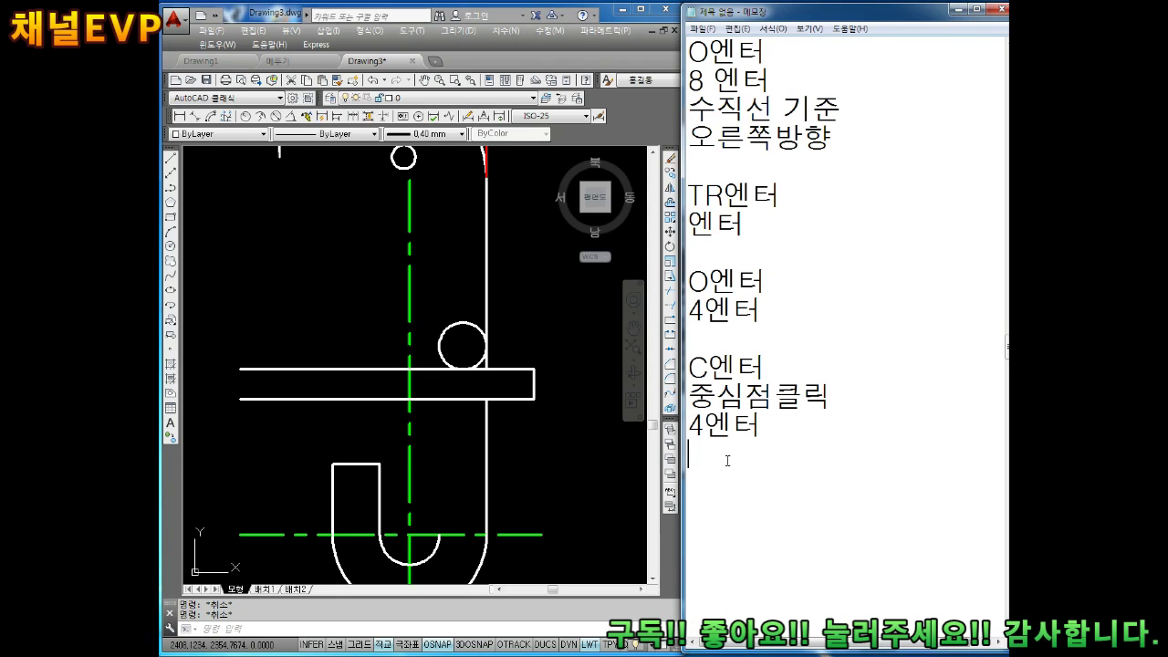
key(Return)
text(O)
key(Return)
text(엔)
key(BackSpace)
key(BackSpace)
text(엔)
text(터)
key(Return)
text(엔)
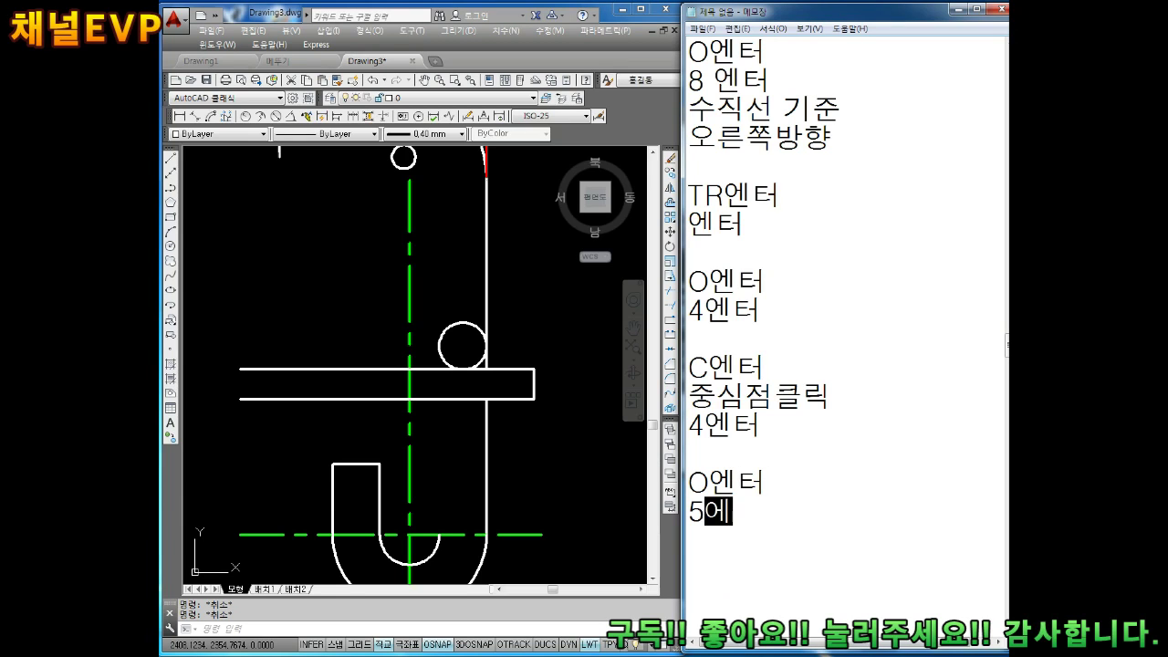
text(터)
key(Return)
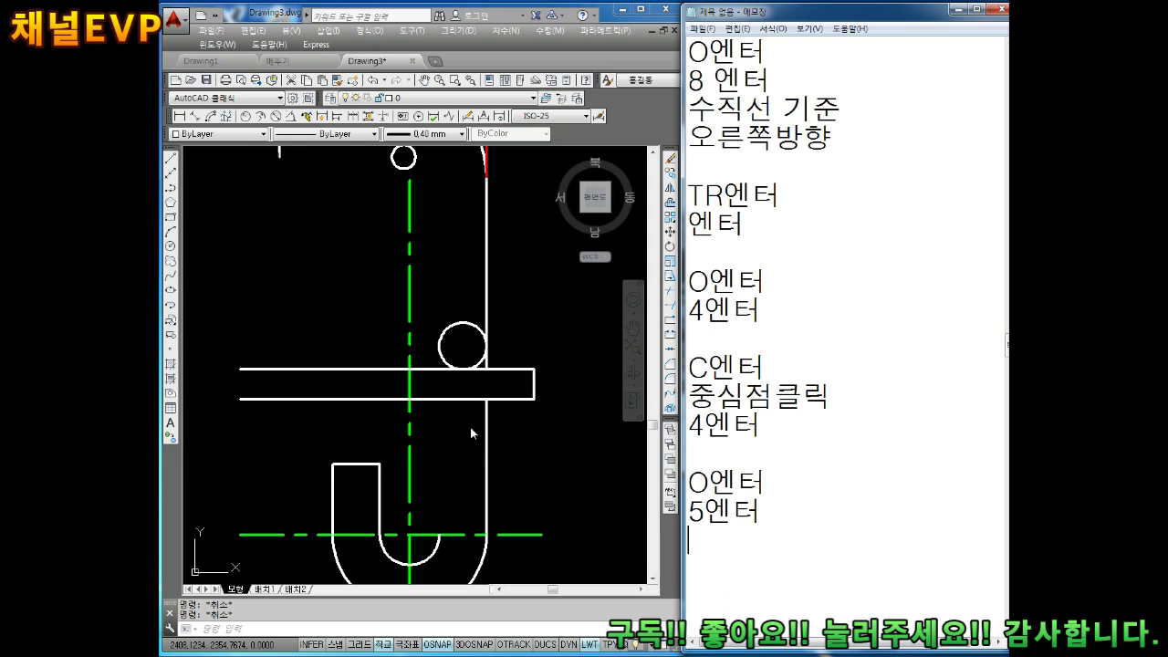
- Offset the small circle 5 units outward into a concentric circle
click(460, 422)
text(o)
key(Return)
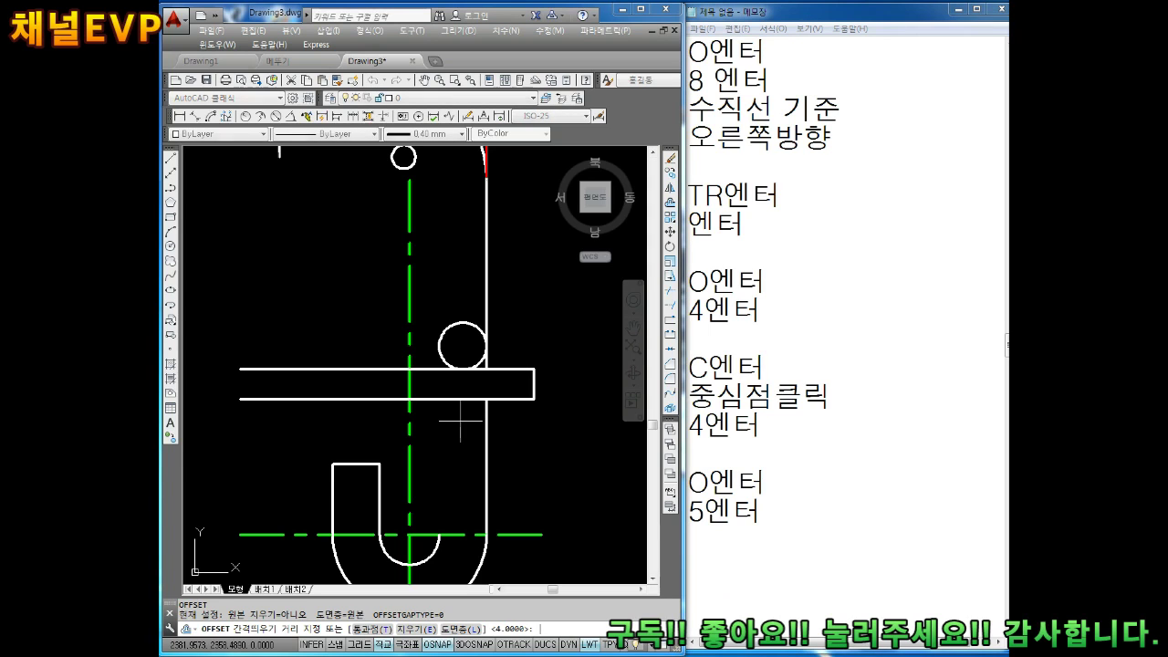
text(5)
key(Return)
click(441, 356)
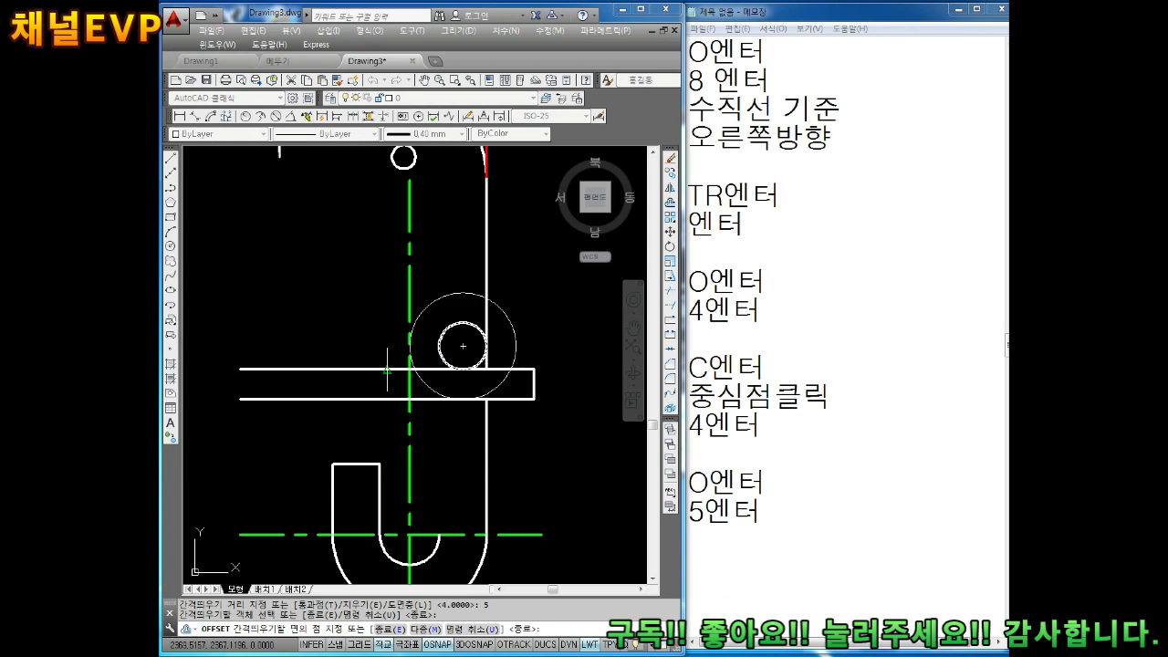
click(372, 348)
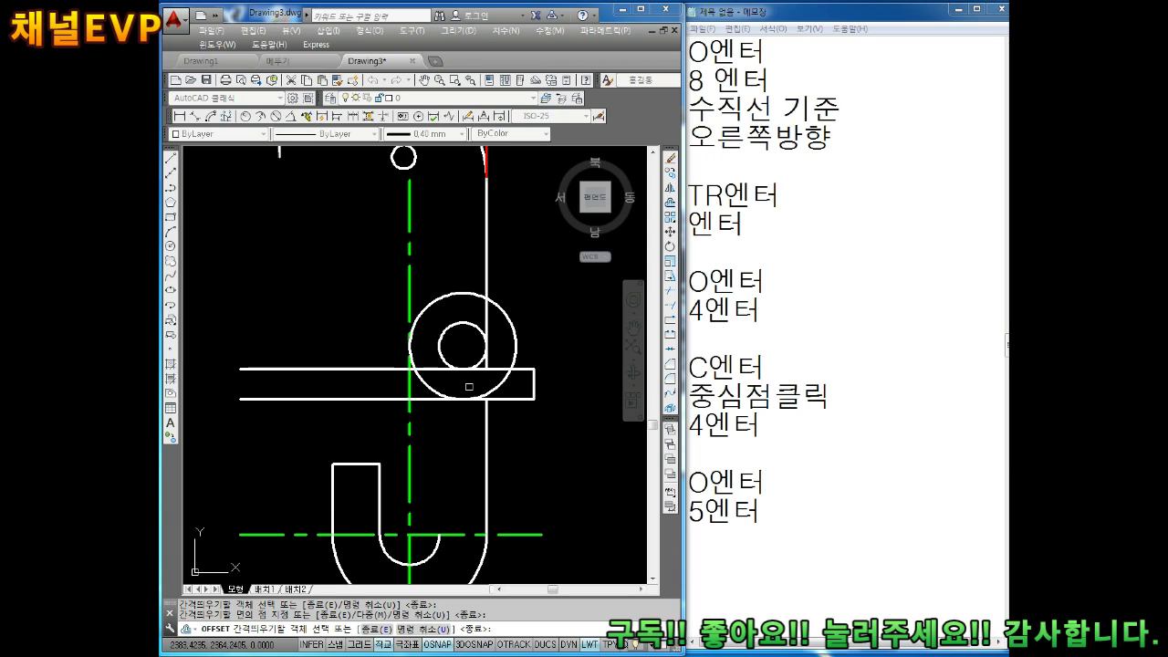
middle_drag(500, 385, 513, 405)
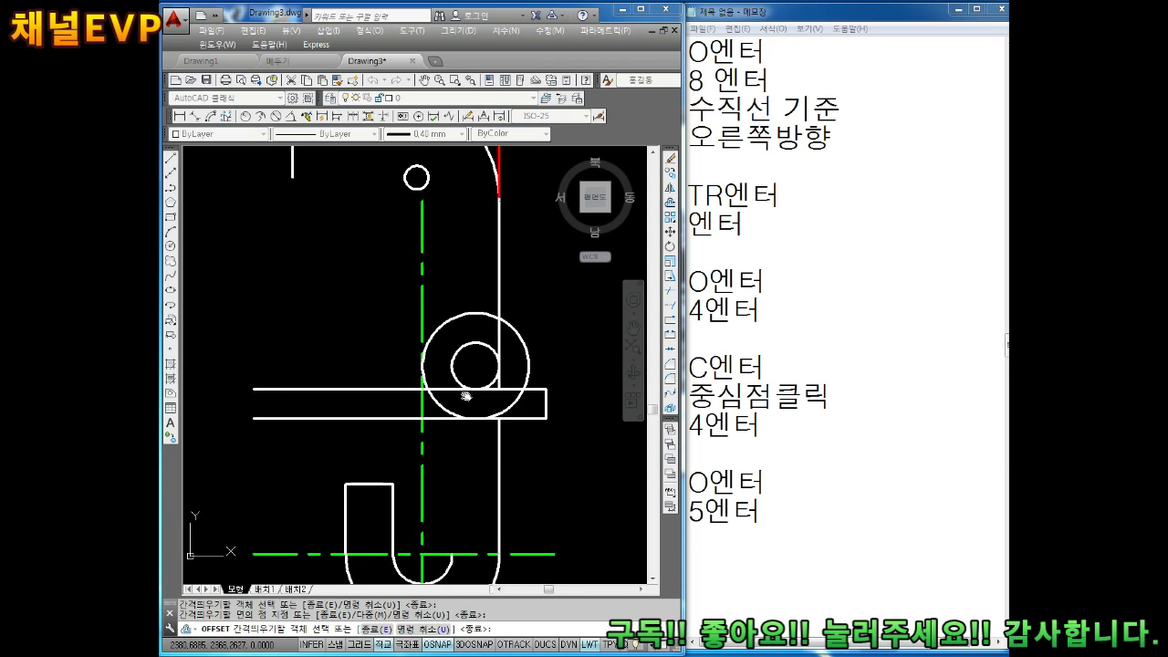
- Add the trim notes 'TR엔터' and '엔터' in Notepad
key(Escape)
click(710, 542)
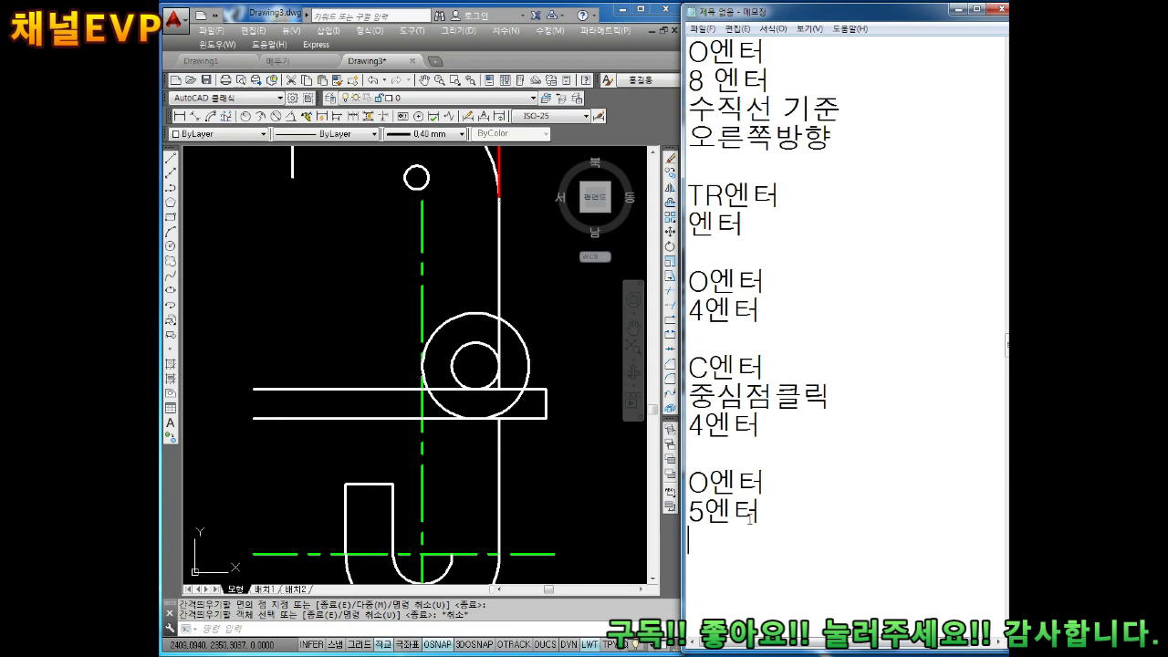
text(ㅅ)
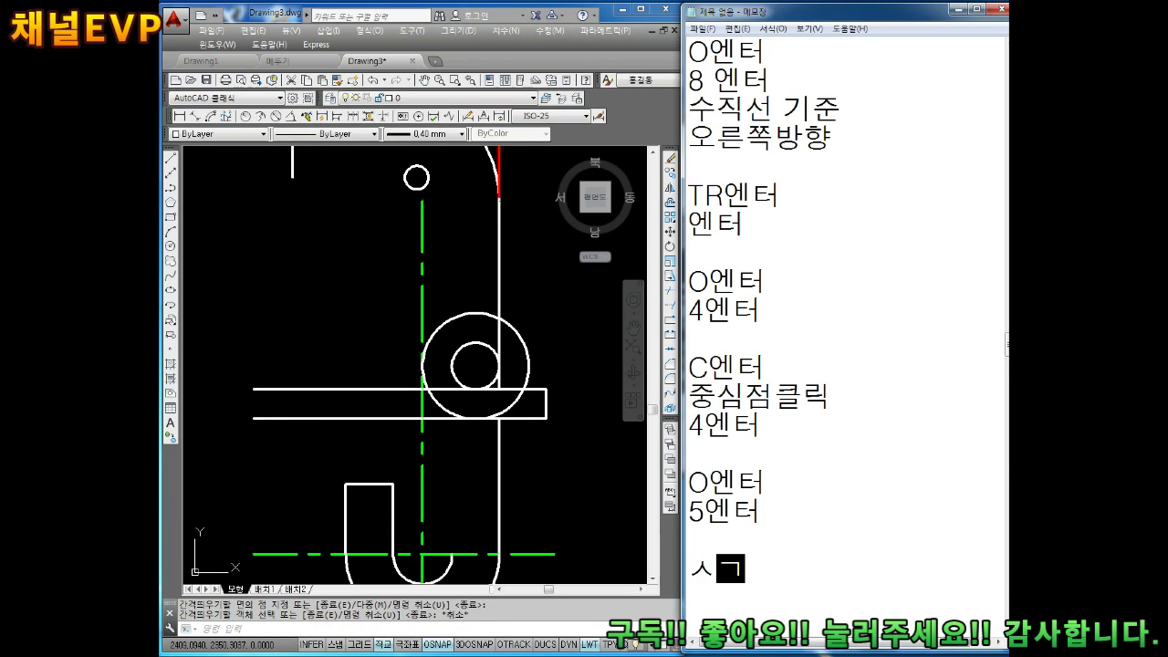
text(ㄱ)
key(BackSpace)
key(BackSpace)
text(TR)
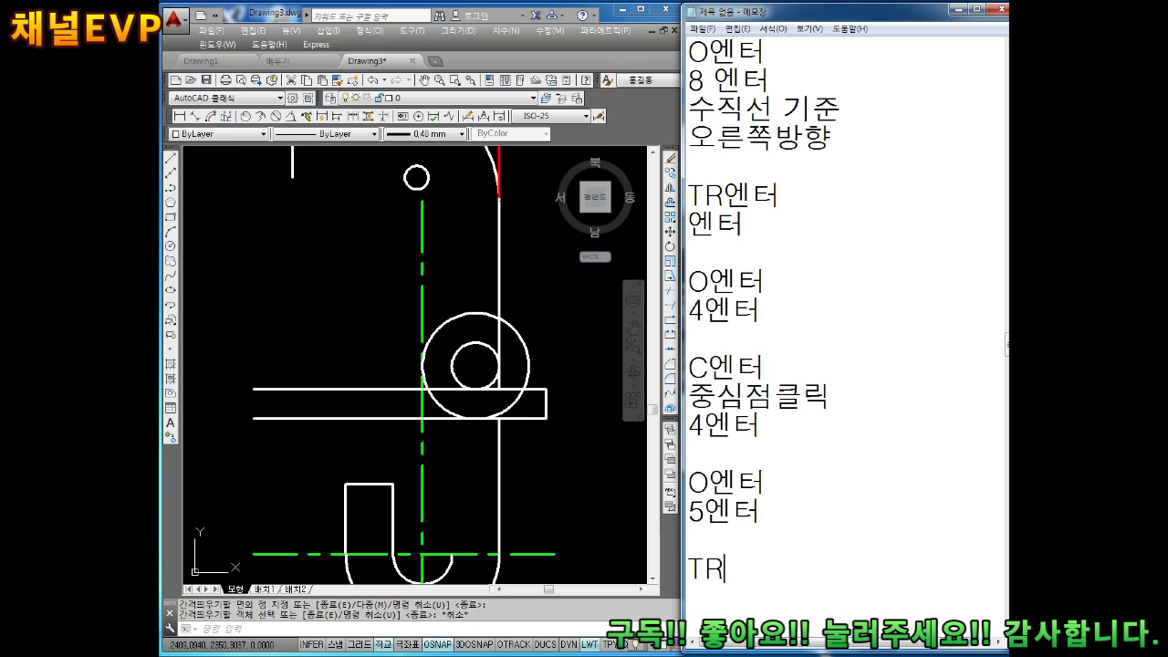
text(엔터)
key(Return)
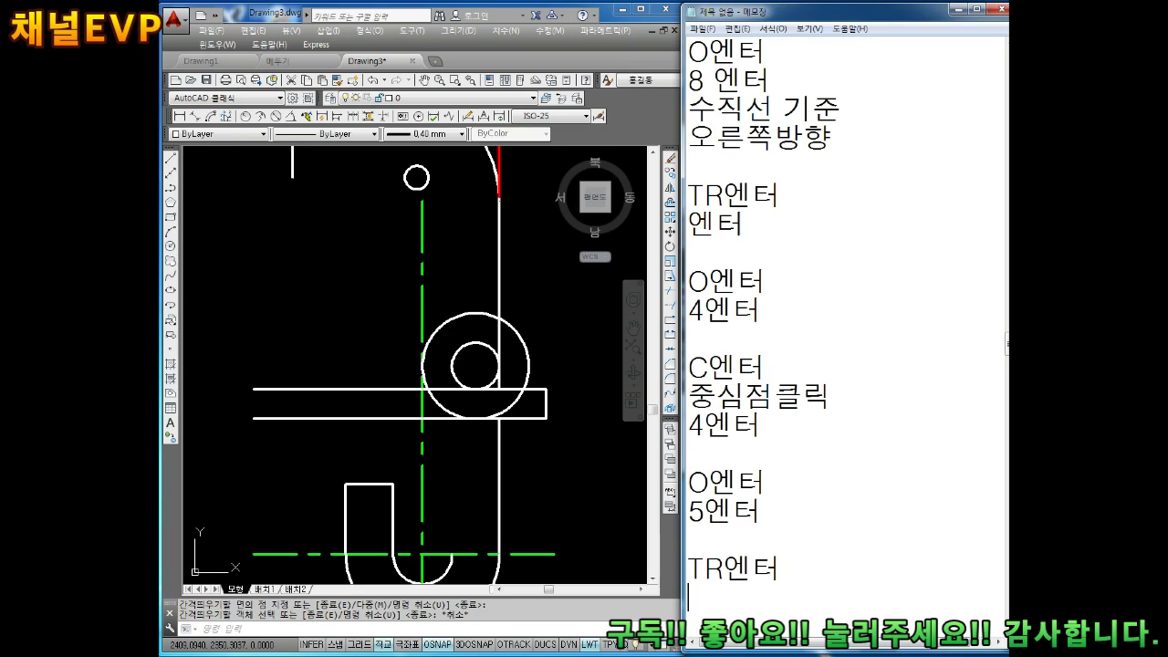
text(엔터)
key(Return)
key(Return)
key(Return)
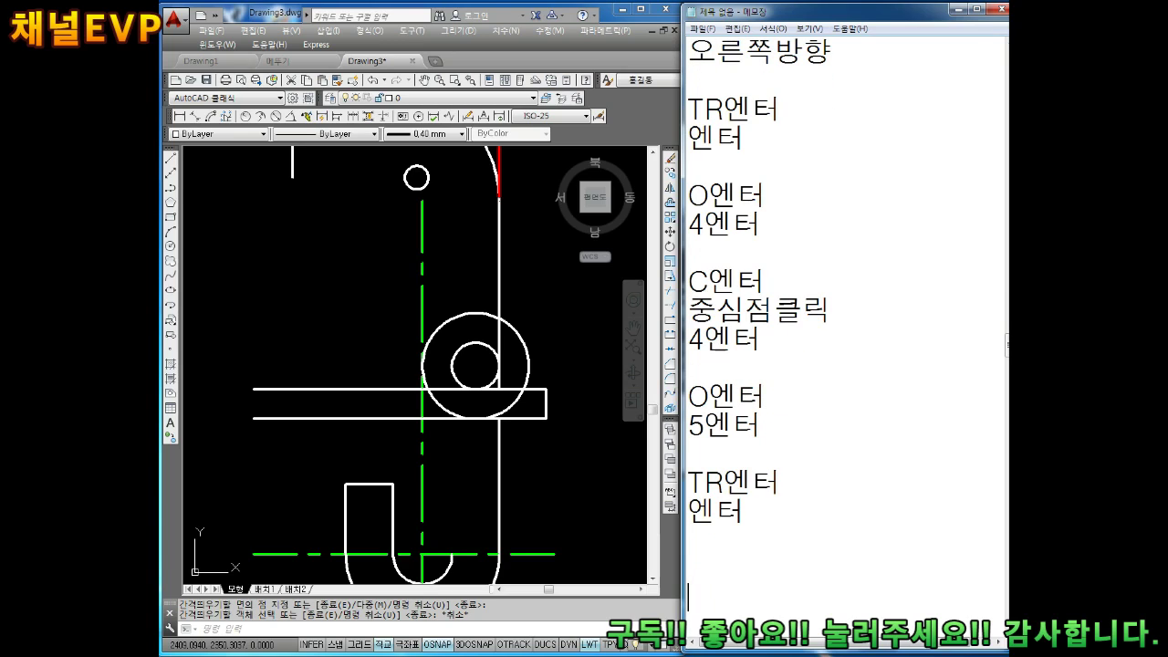
- Trim the bar's left end, the large circle's arc and the short line below it
click(352, 312)
text(tr)
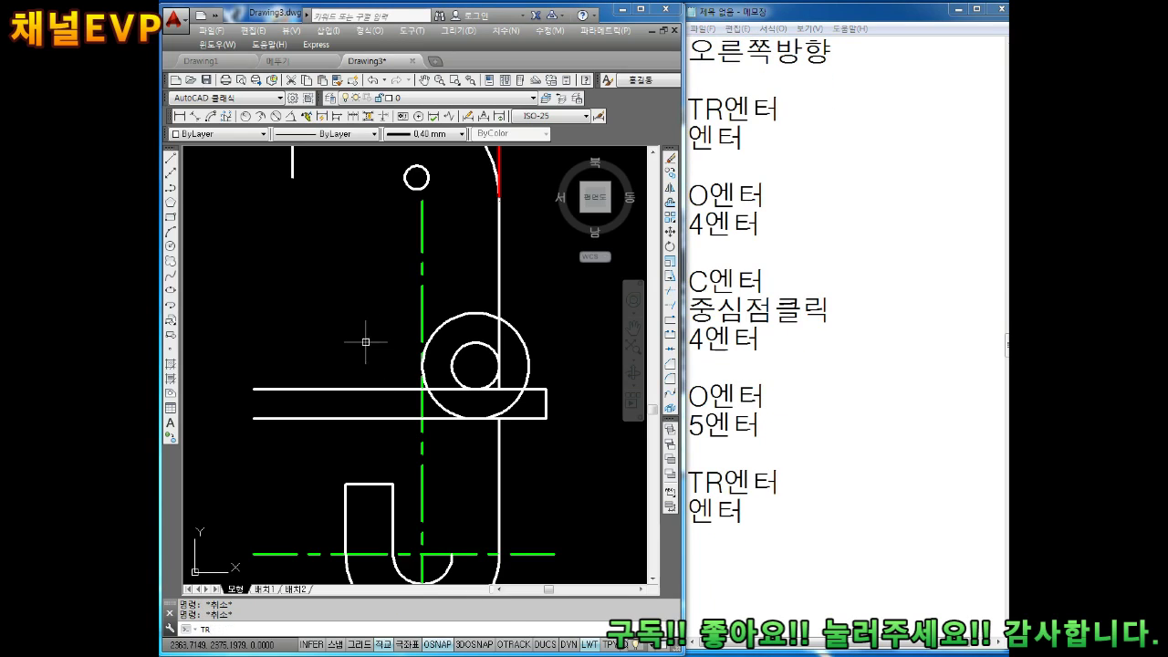
key(Return)
key(Return)
click(380, 357)
click(295, 438)
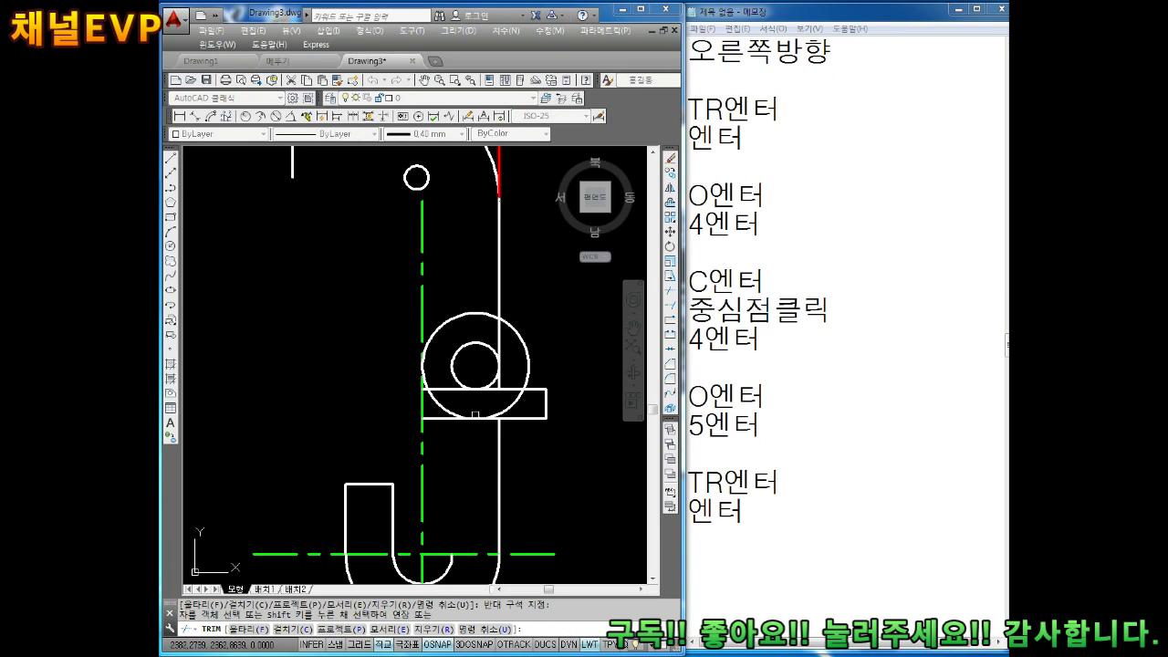
click(565, 316)
click(500, 388)
click(491, 402)
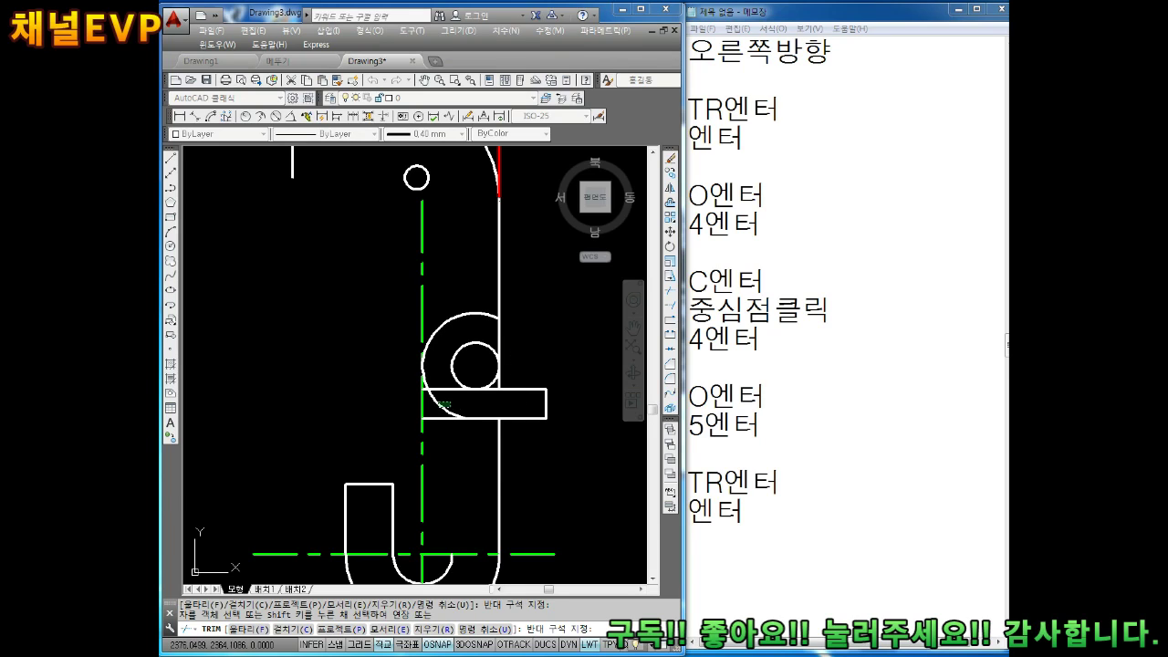
key(Return)
key(Return)
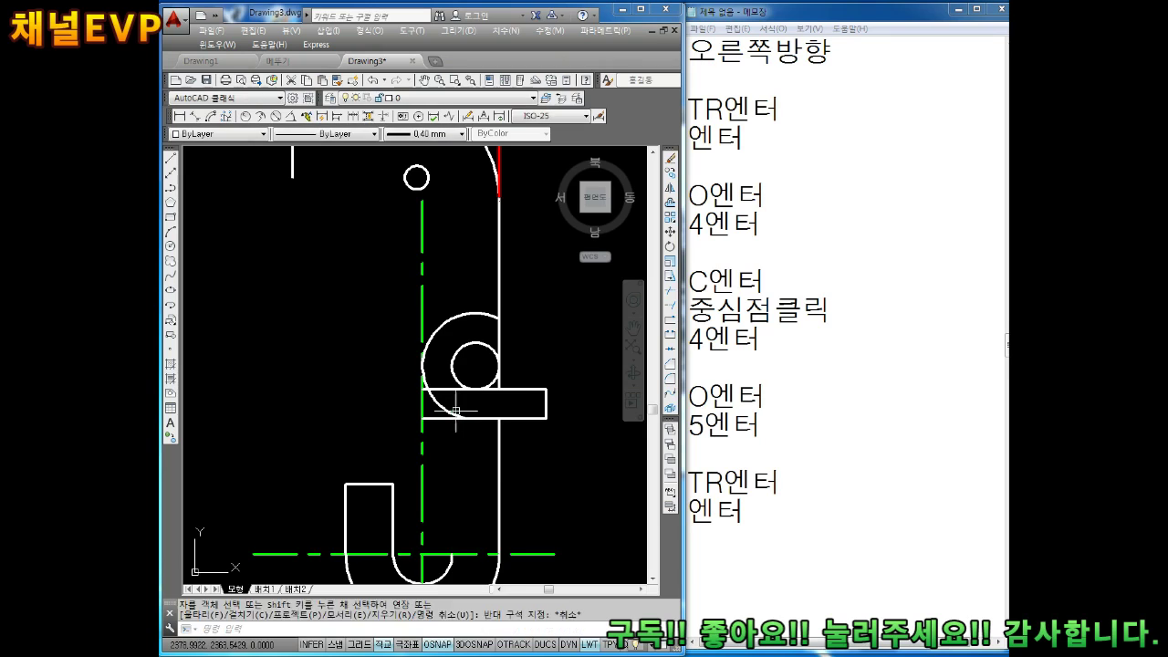
scroll(447, 411, up, 4)
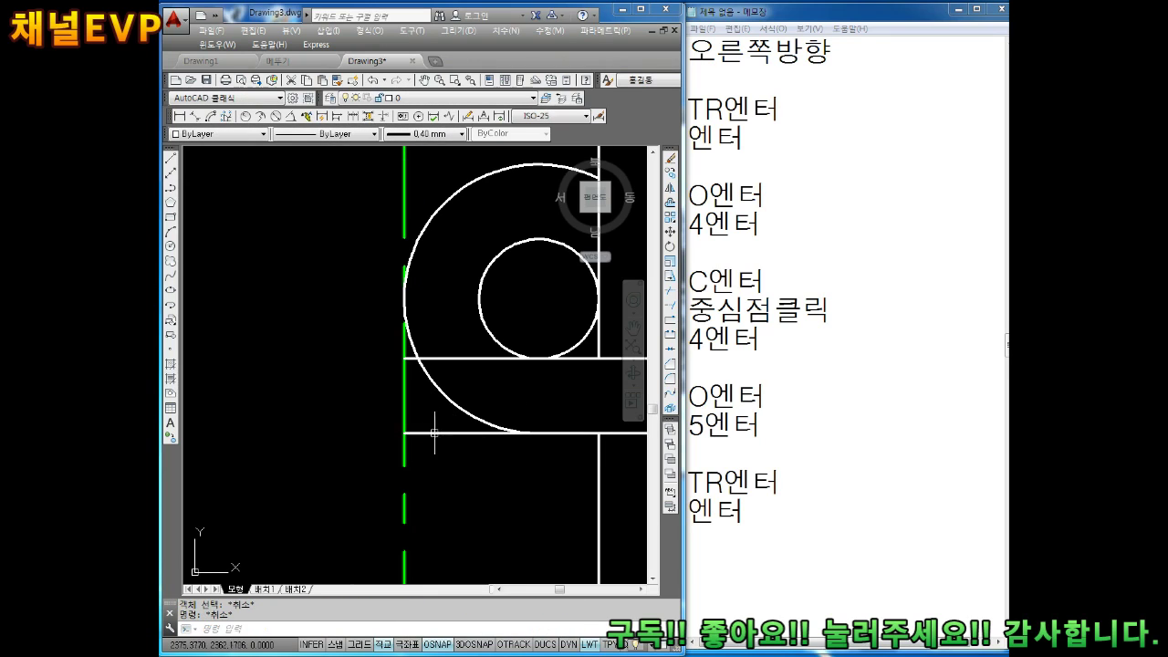
text(TR)
key(Return)
click(442, 429)
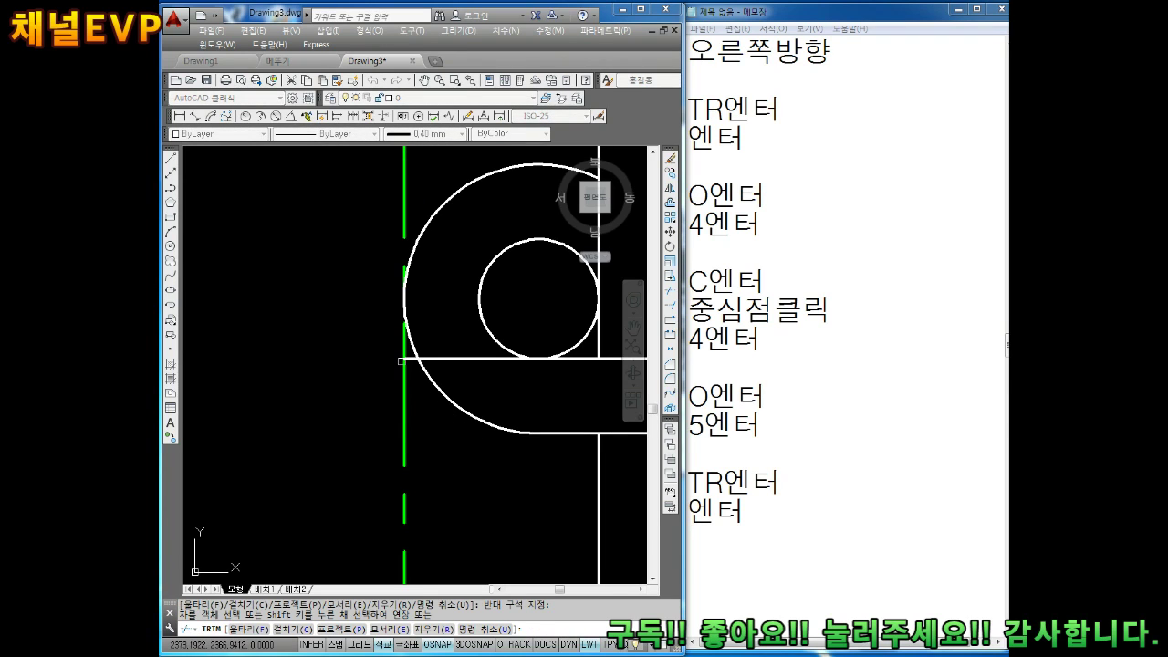
- Pan and zoom out until the whole hook outline is visible
scroll(410, 361, down, 4)
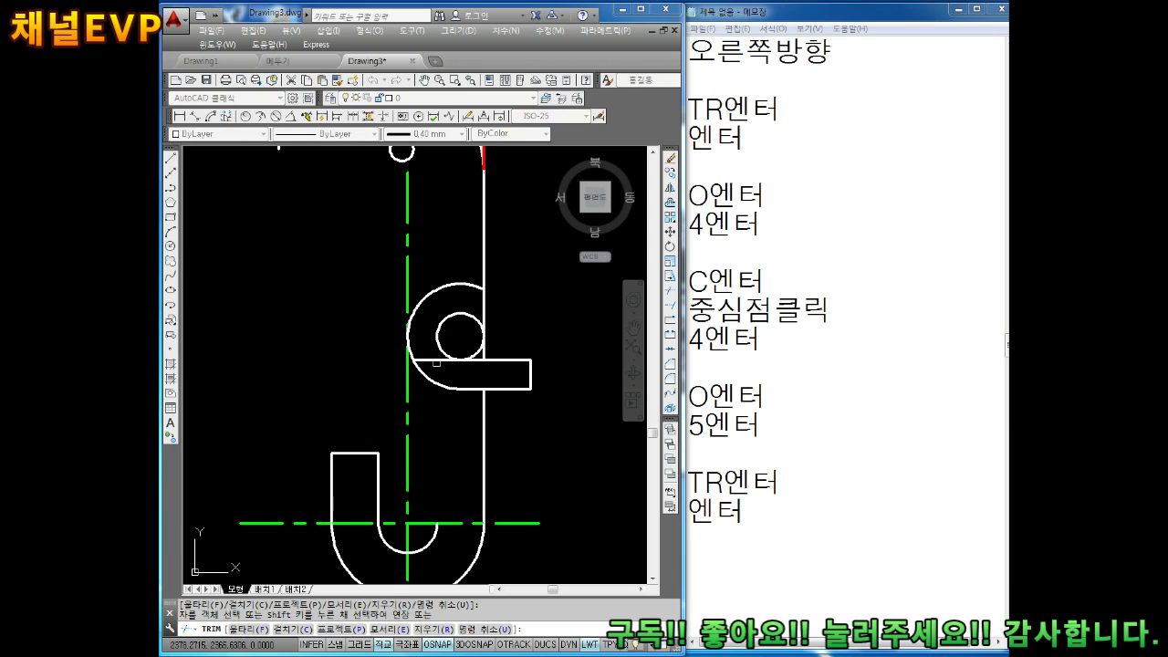
scroll(470, 353, up, 2)
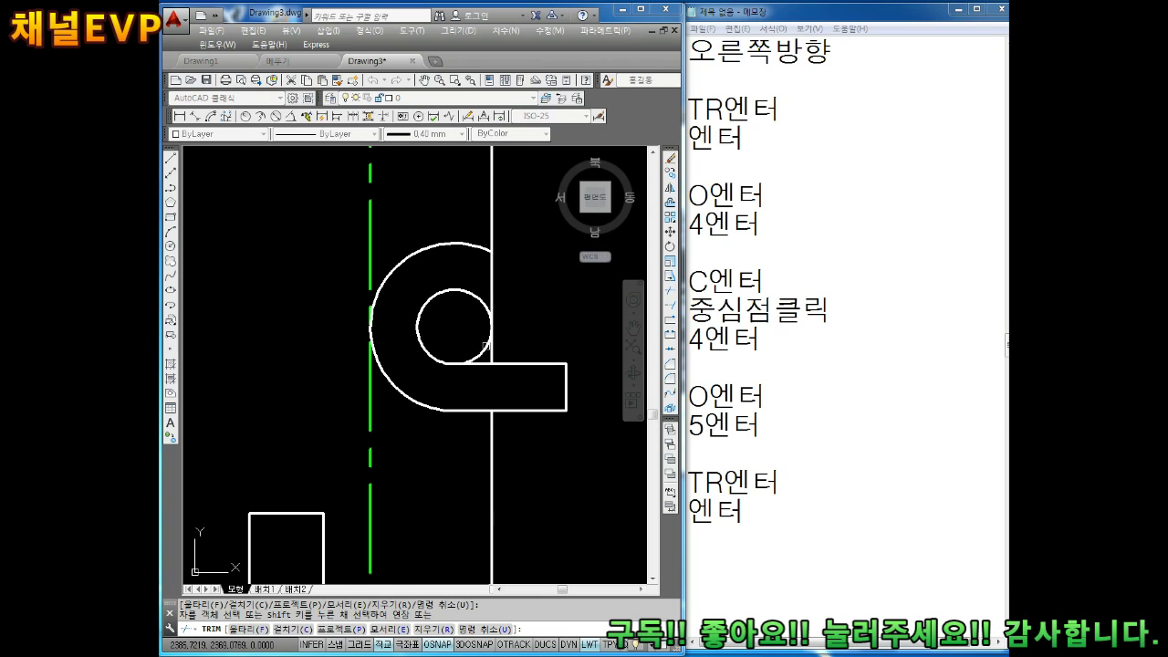
scroll(515, 384, down, 2)
mouse_move(539, 417)
middle_down()
mouse_move(535, 392)
mouse_move(497, 362)
middle_up()
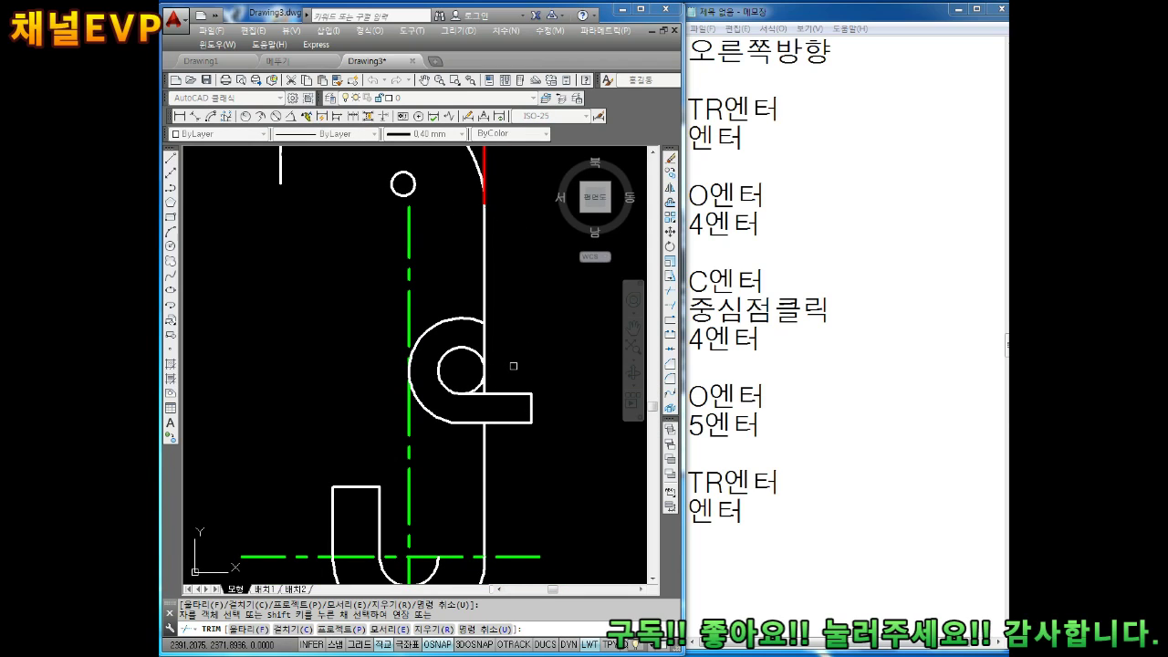
scroll(501, 374, up, 2)
scroll(483, 382, up, 2)
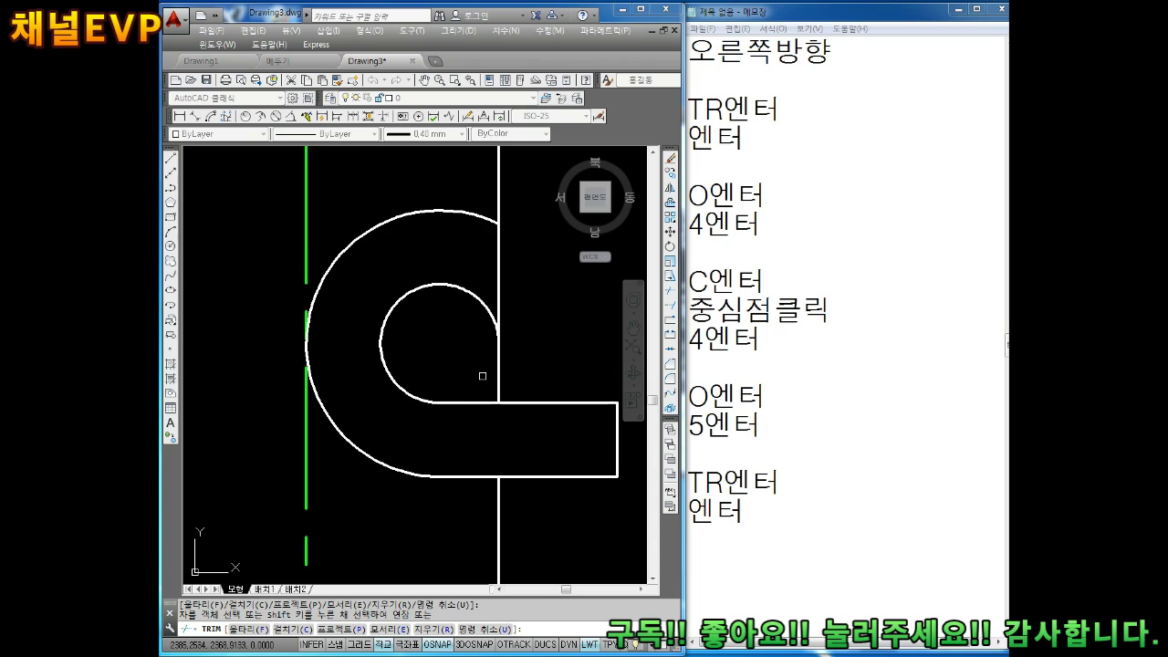
scroll(483, 375, down, 4)
middle_drag(486, 346, 518, 397)
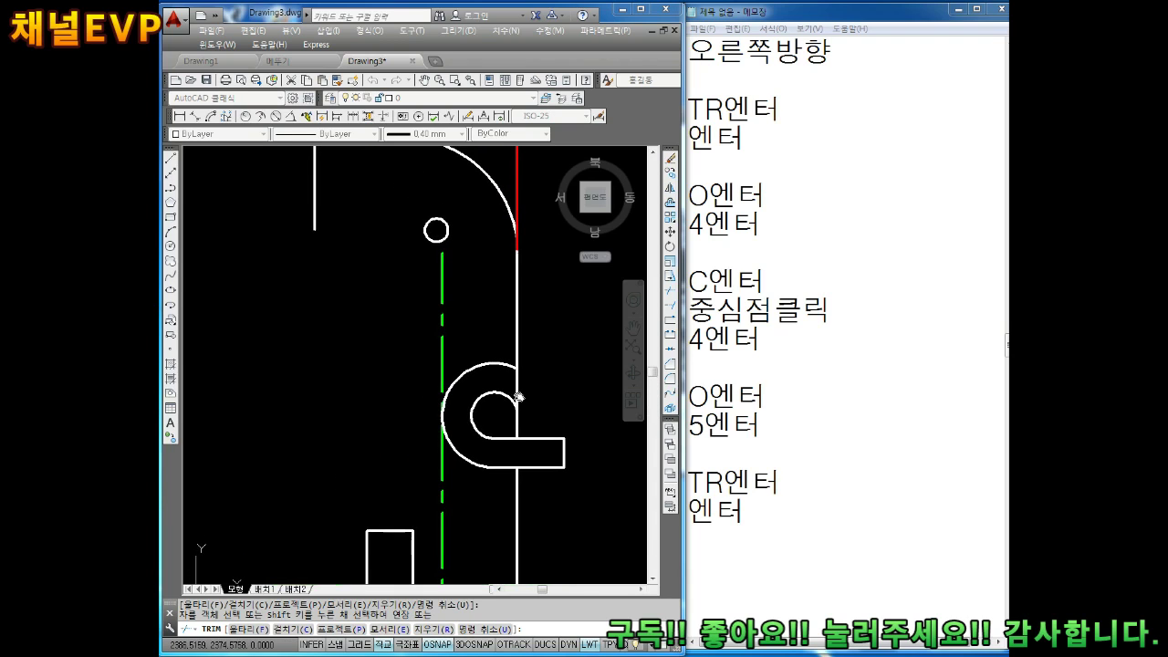
scroll(350, 372, down, 2)
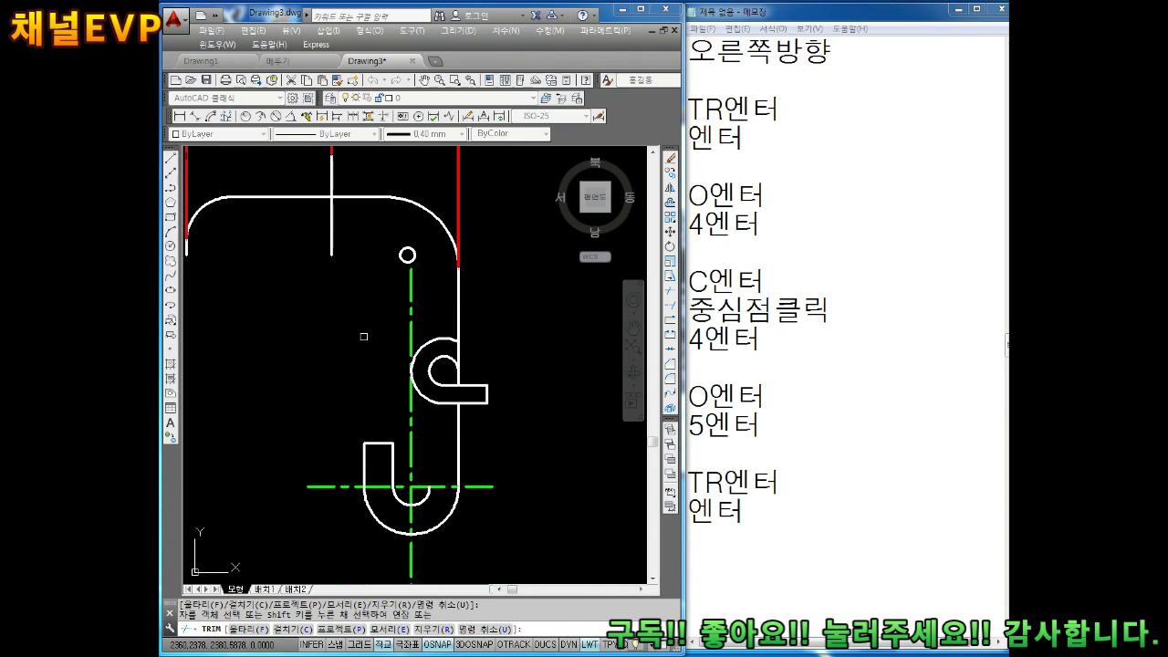
mouse_move(353, 353)
middle_down()
mouse_move(367, 415)
mouse_move(383, 342)
middle_up()
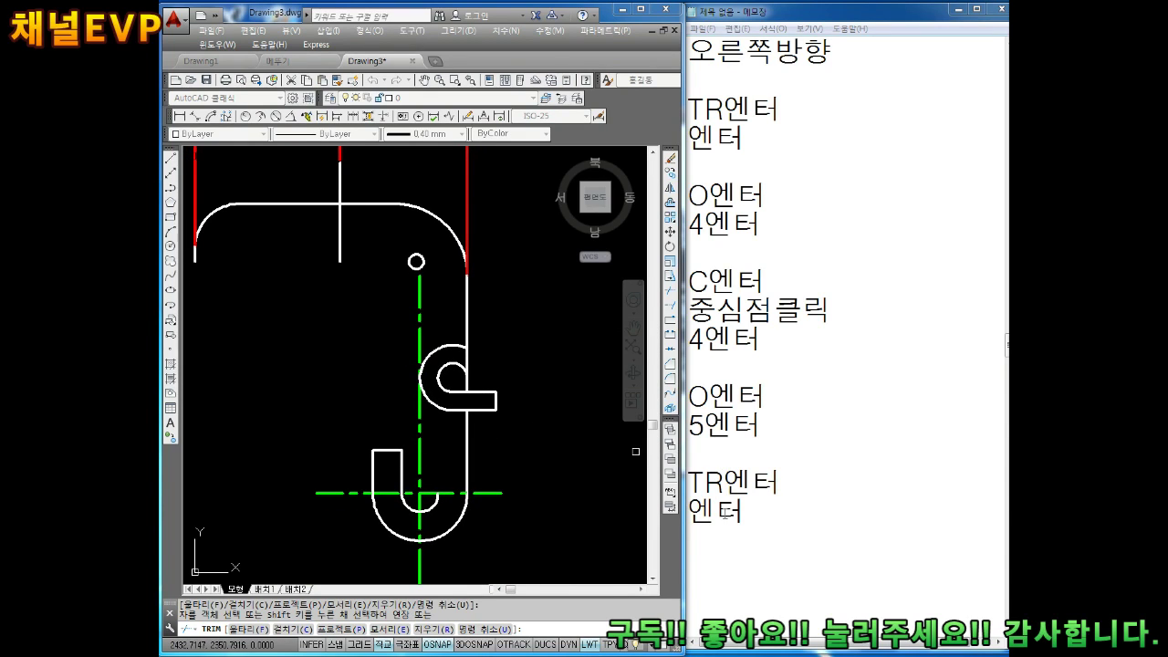
- Note the line steps 'L엔터', '직교', '38' and '18' in Notepad
click(737, 566)
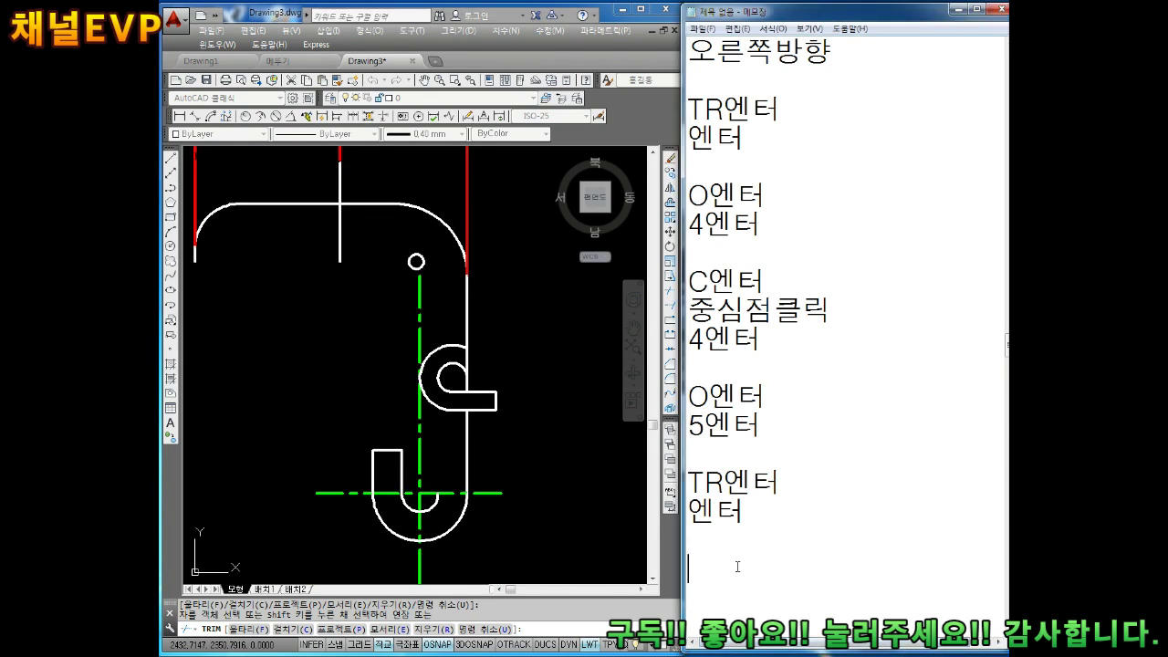
text(니L엔터)
key(Return)
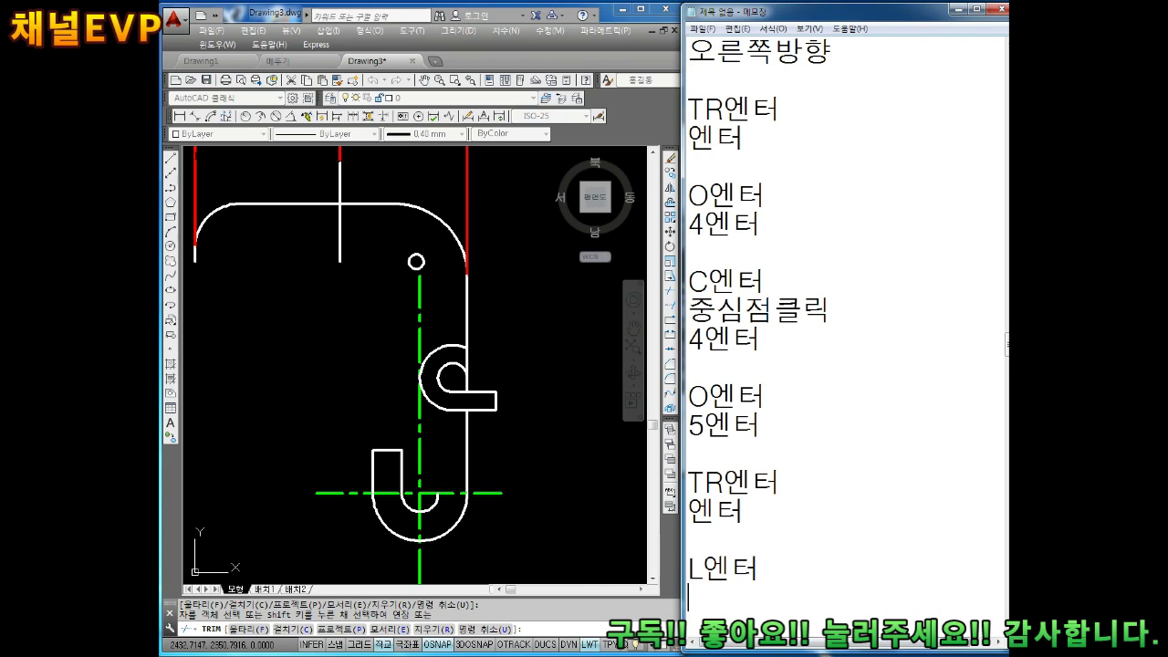
key(Return)
text(3)
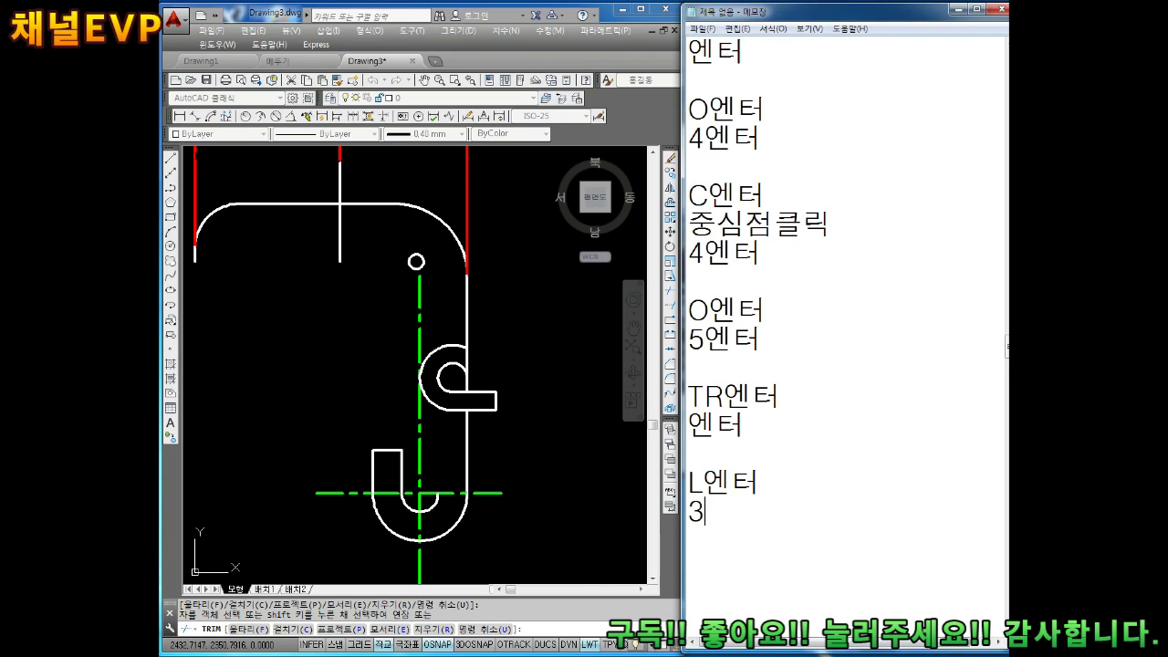
text(8)
key(Return)
text(18)
key(Up)
key(Return)
key(Up)
text(직)
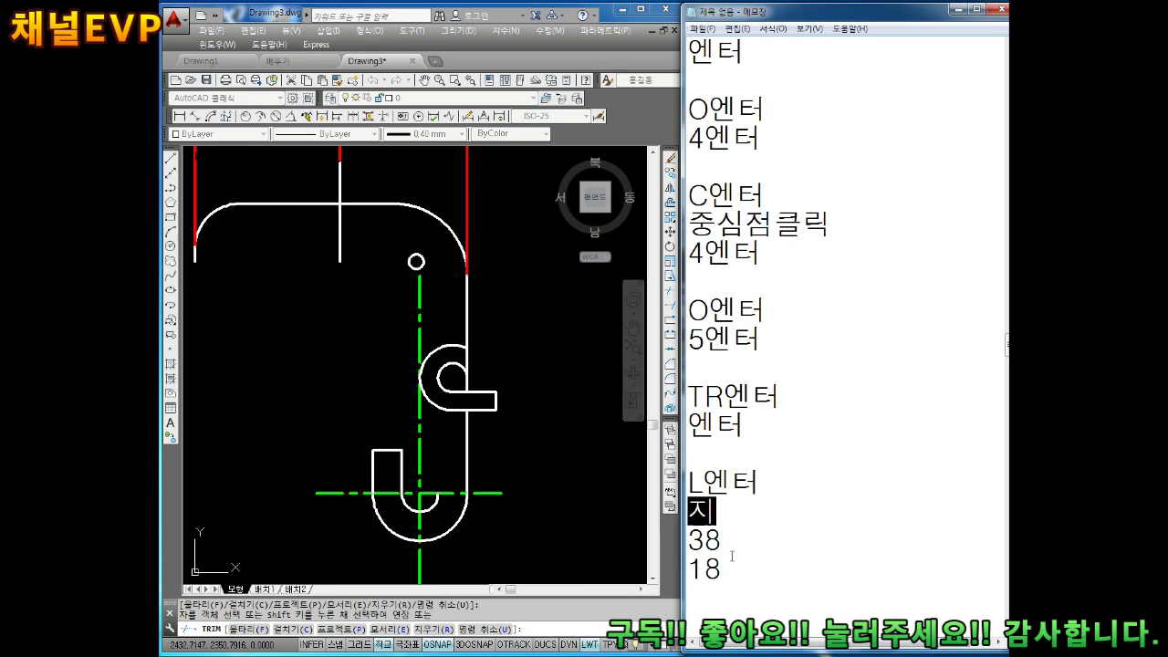
text(교)
key(Return)
key(BackSpace)
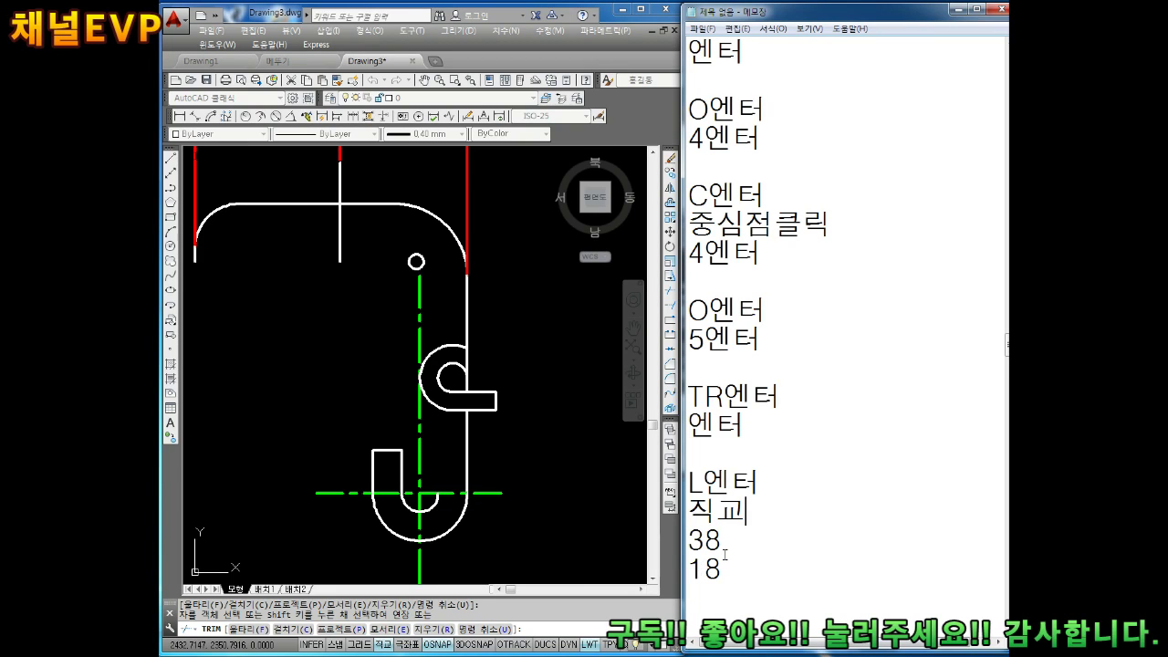
- Draw a vertical line down from the top arc in 38- and 18-unit legs
click(653, 593)
key(Escape)
key(Escape)
middle_drag(297, 317, 313, 350)
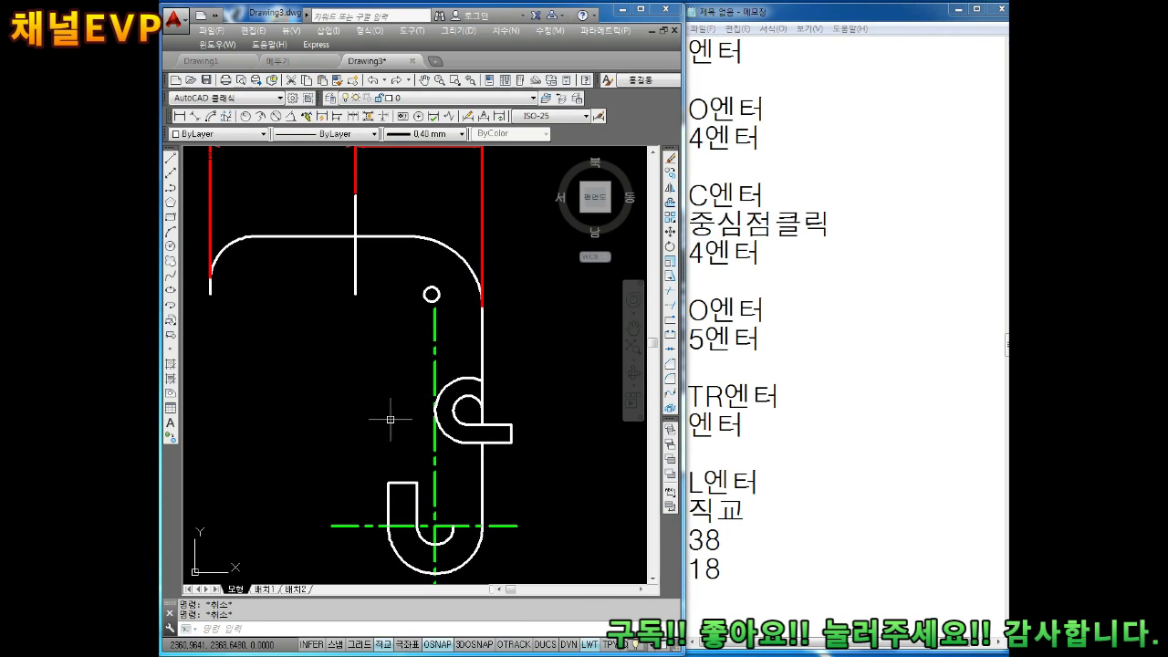
text(L)
key(Return)
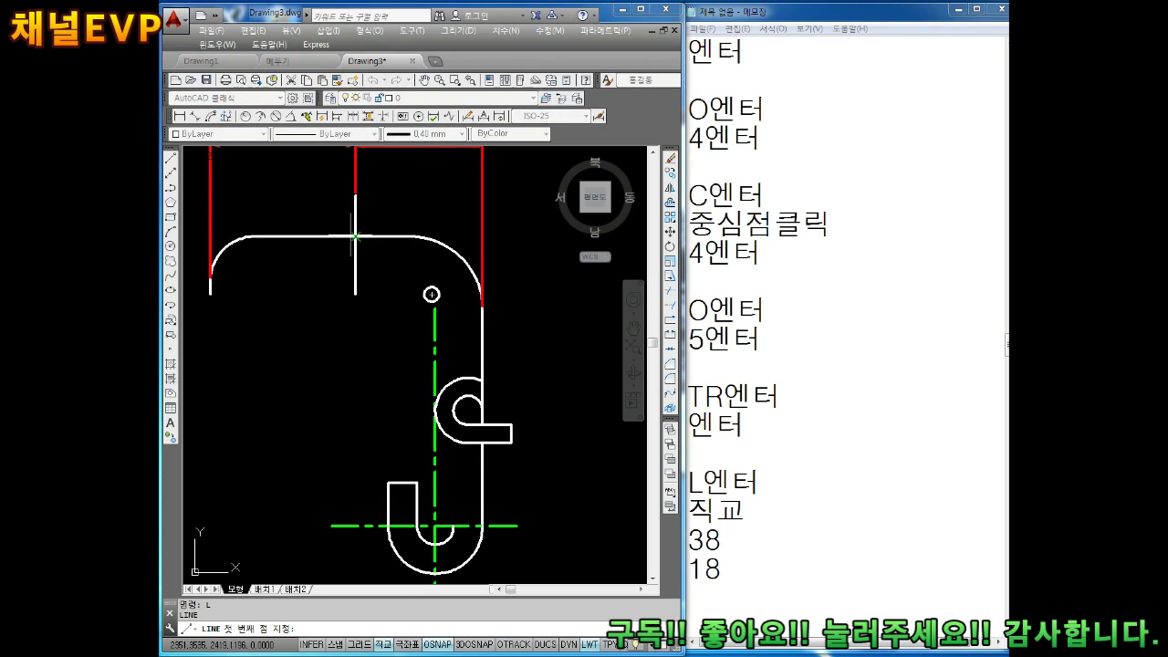
click(355, 237)
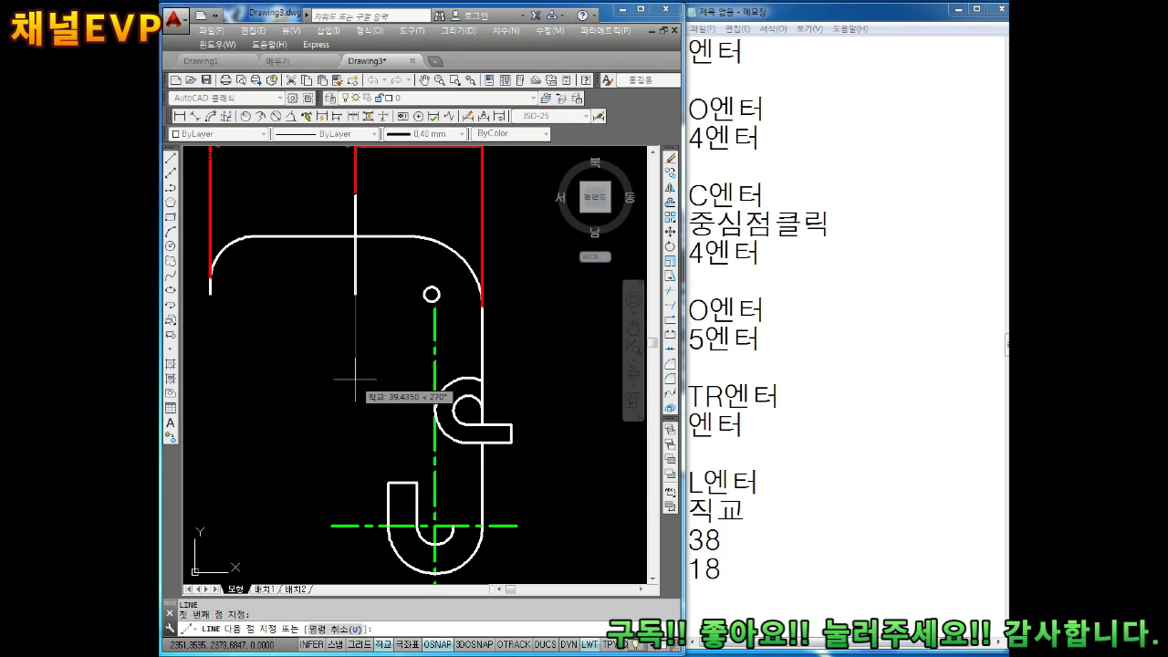
text(38)
key(Return)
text(18)
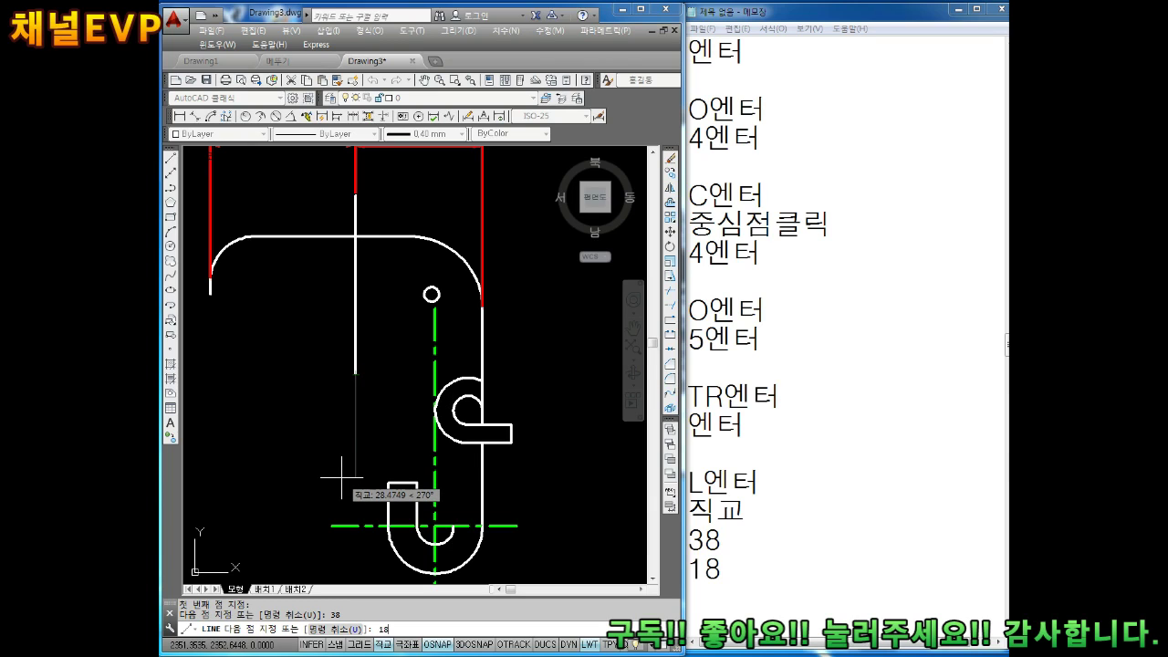
key(Return)
key(Escape)
key(Escape)
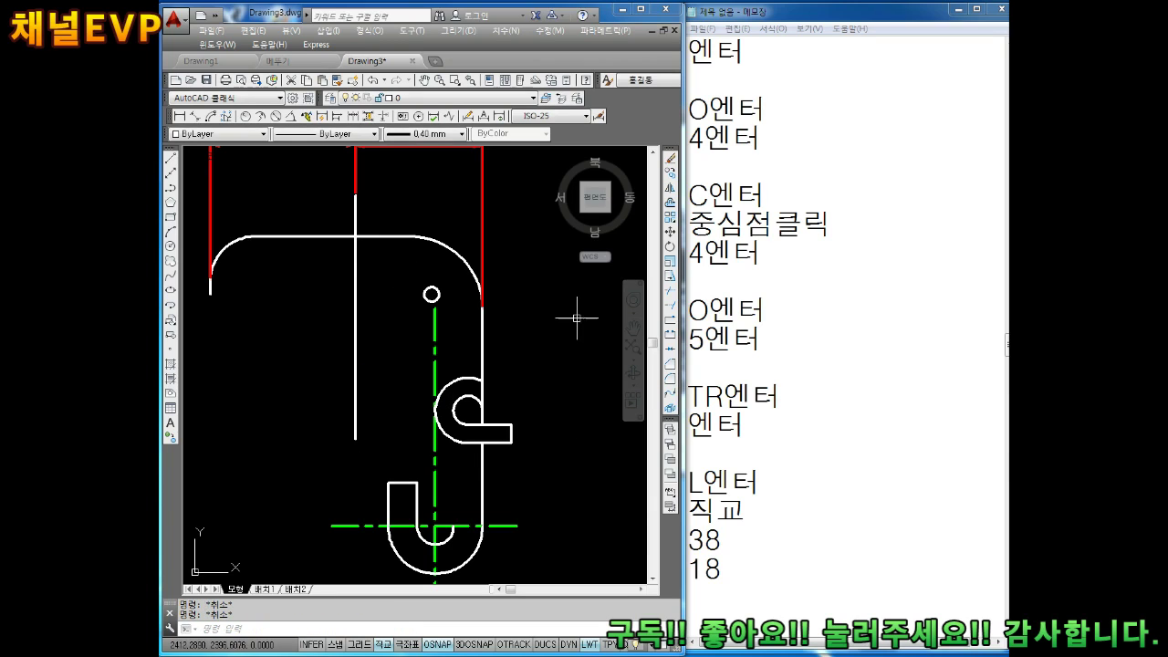
- Erase the short stub above the hook's top arc
middle_drag(376, 265, 388, 288)
click(372, 274)
click(320, 239)
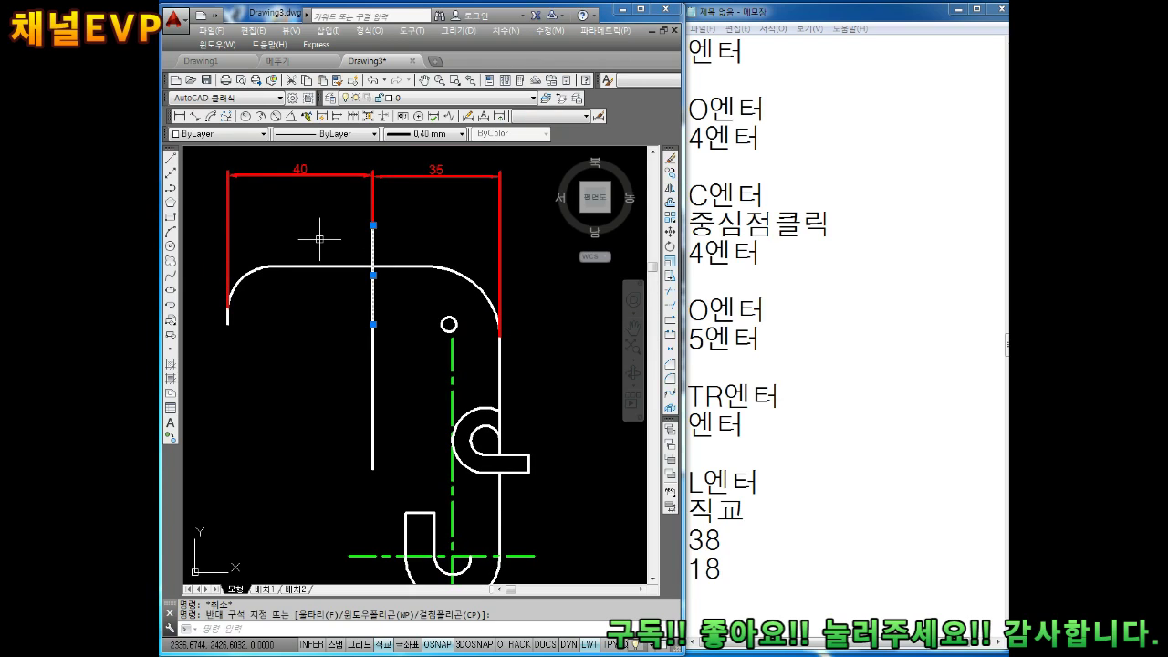
key(Escape)
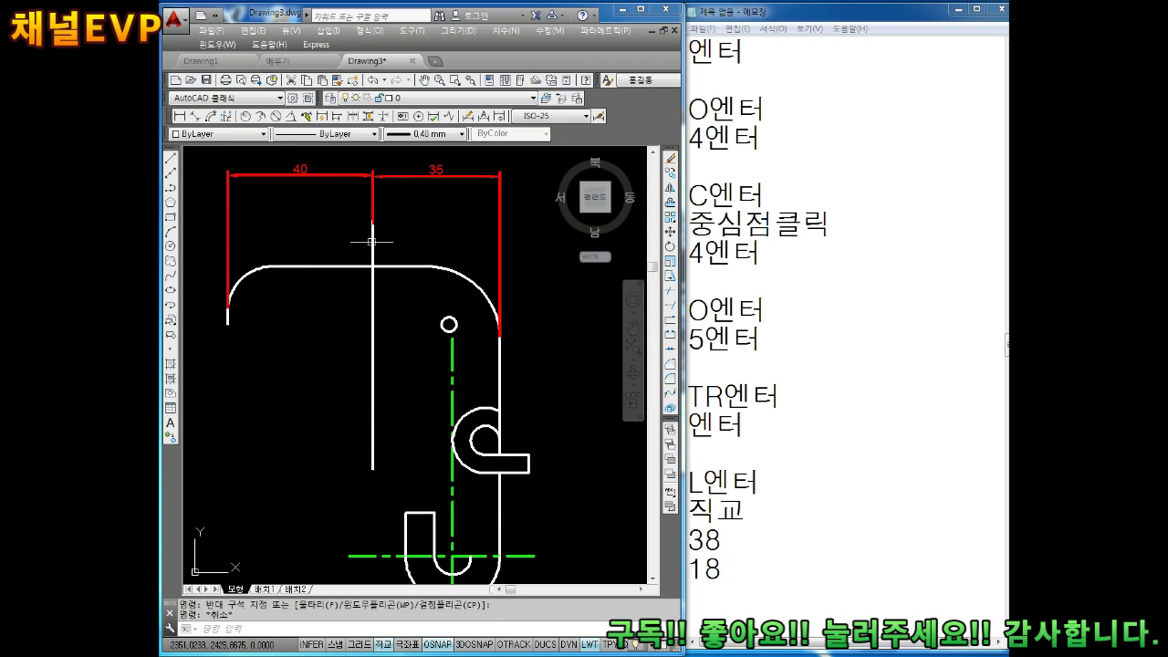
click(372, 244)
key(Delete)
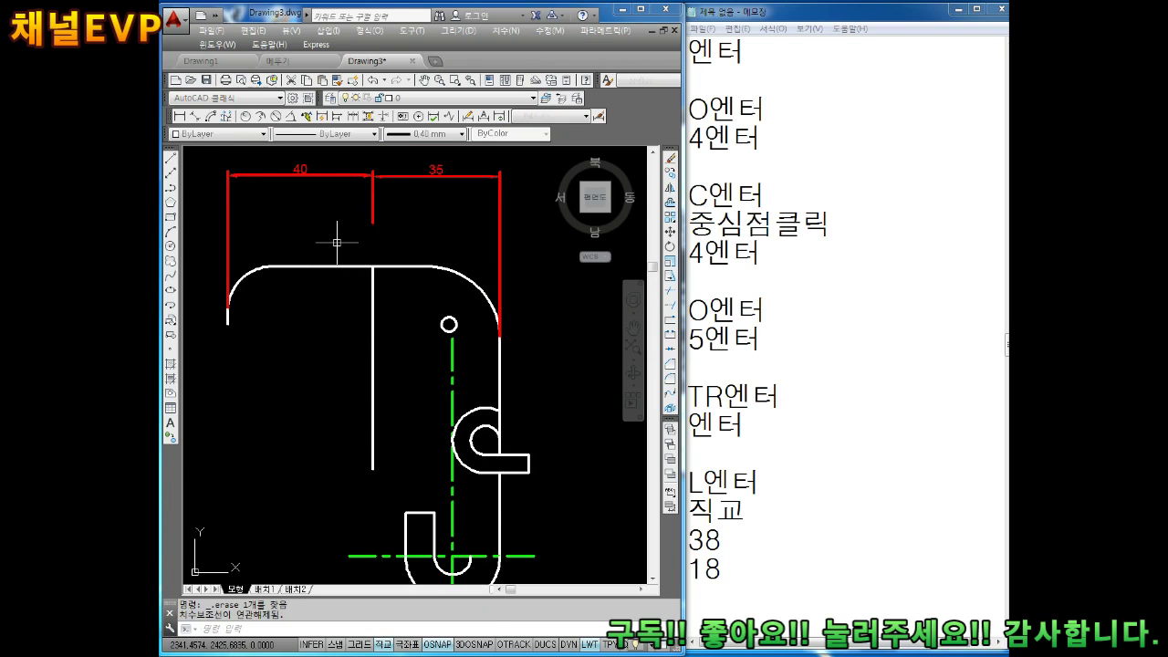
scroll(456, 273, down, 4)
scroll(447, 269, up, 4)
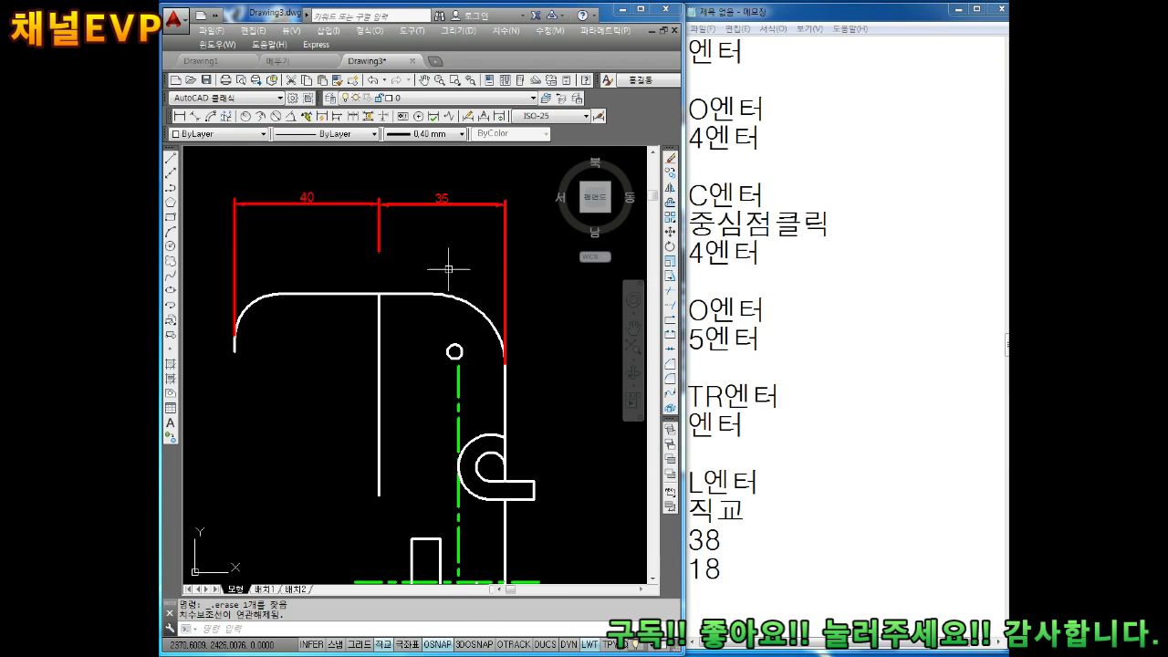
- Erase the 40 and 35 dimensions
click(533, 179)
click(231, 202)
key(Delete)
middle_drag(364, 311, 349, 233)
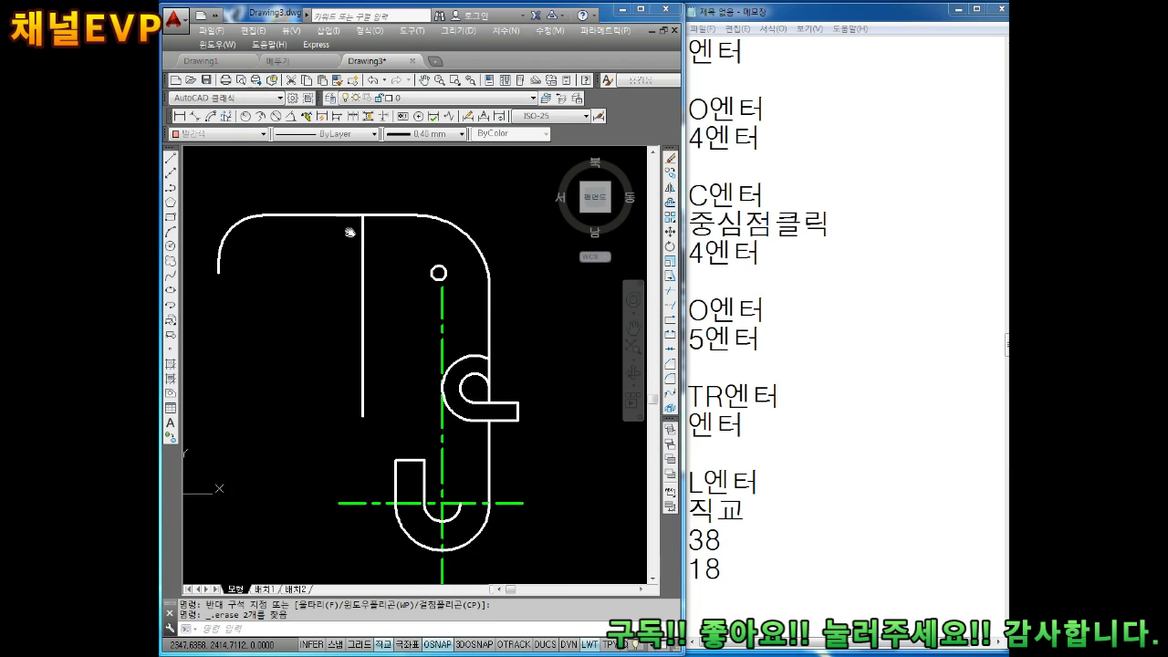
scroll(349, 233, down, 4)
scroll(363, 282, up, 2)
scroll(369, 279, up, 2)
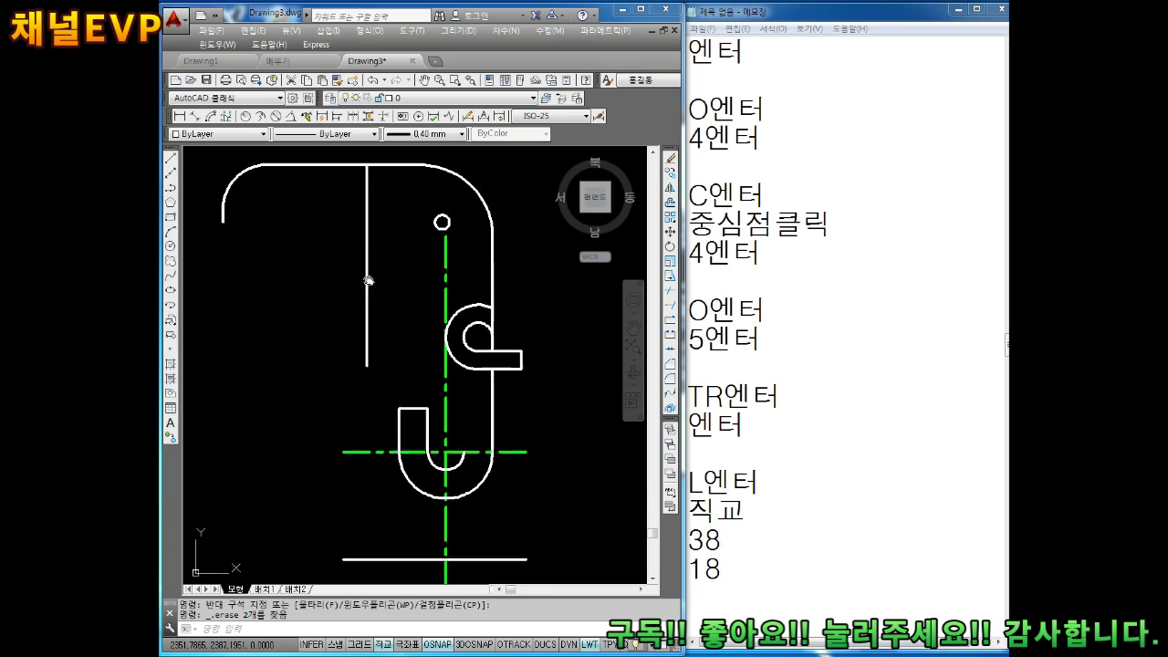
- Colour the vertical line's lower segment yellow and its upper segment cyan
drag(394, 312, 339, 376)
click(203, 134)
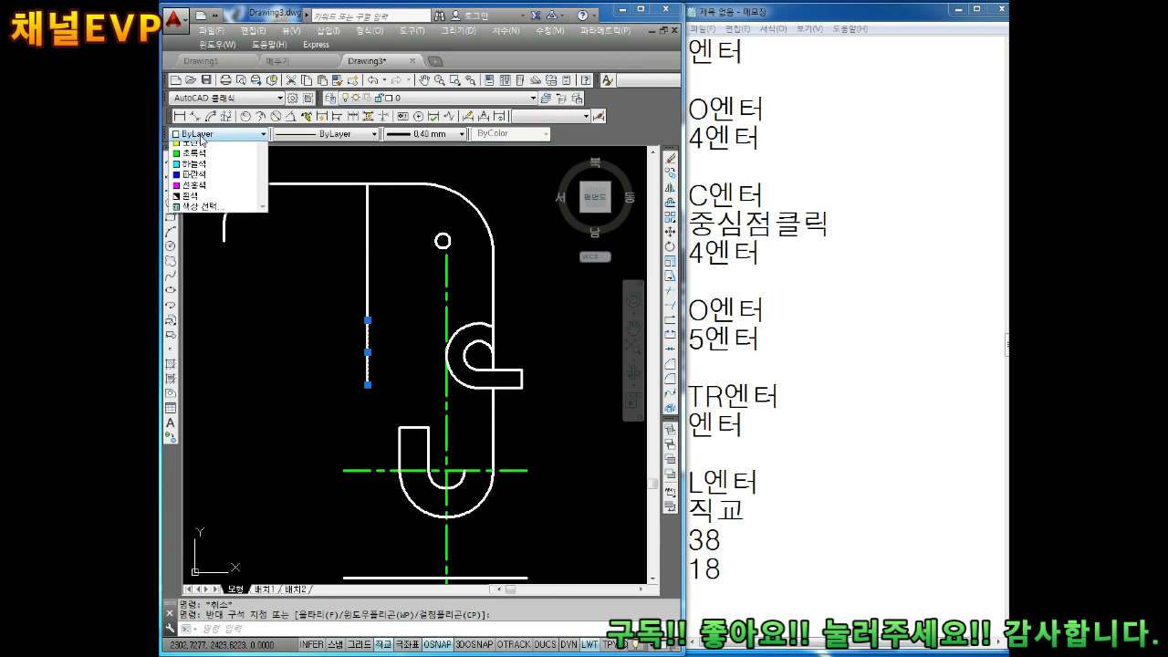
click(184, 179)
drag(392, 261, 287, 204)
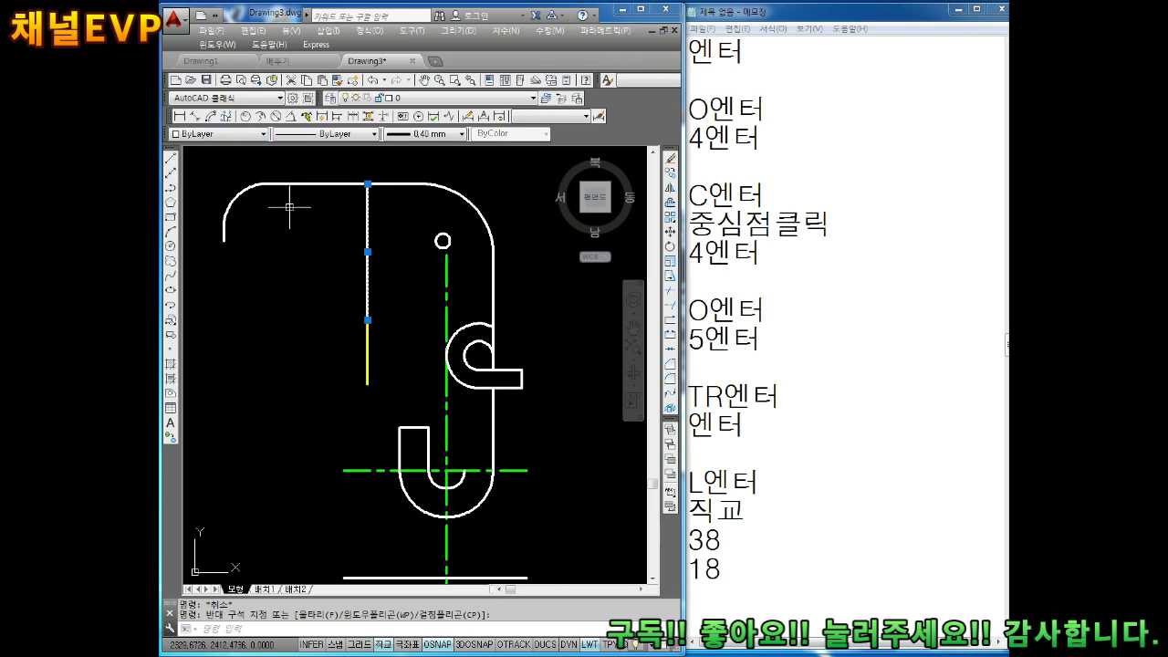
click(219, 134)
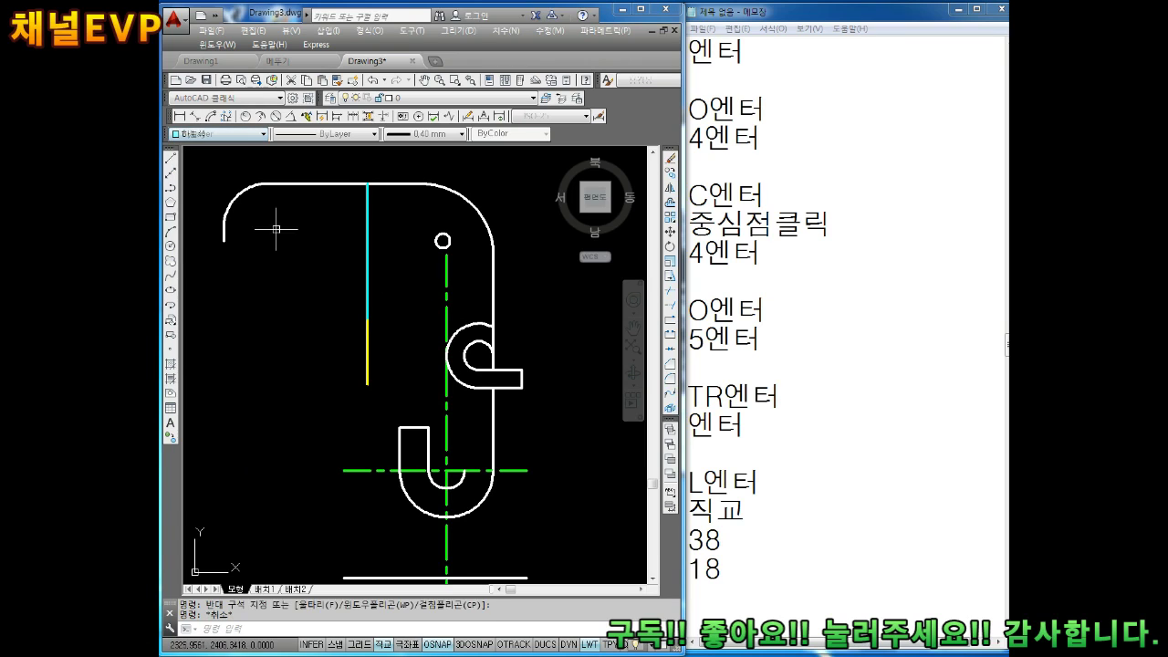
click(187, 200)
key(Escape)
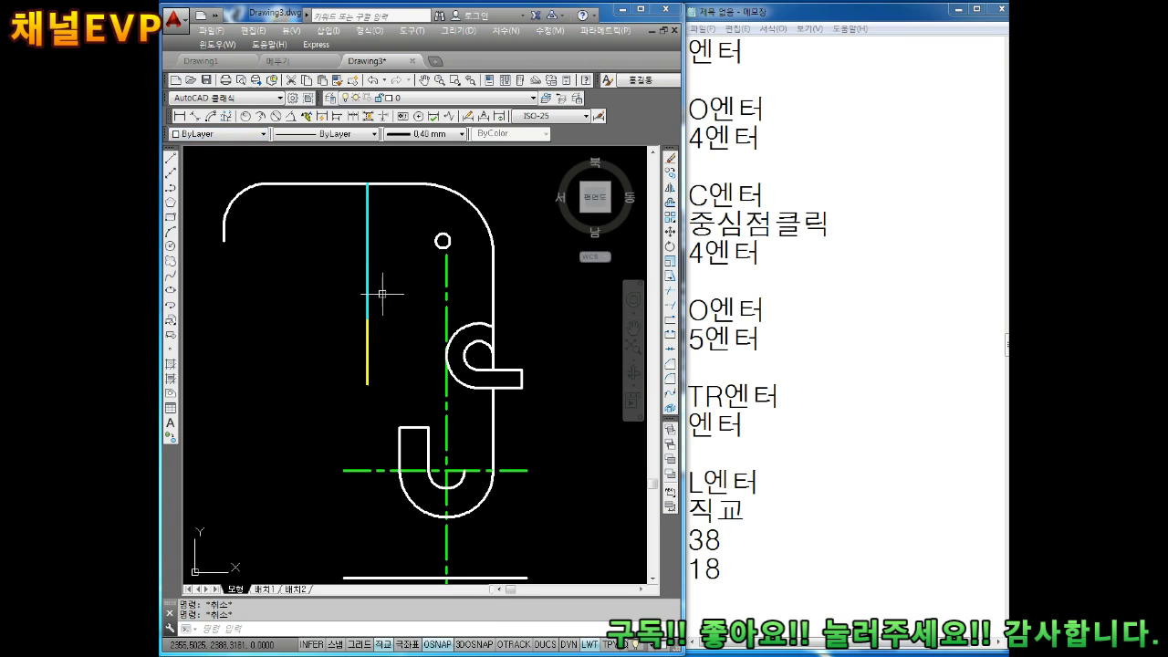
- Reselect the yellow lower segment, then select the cyan upper line
click(357, 252)
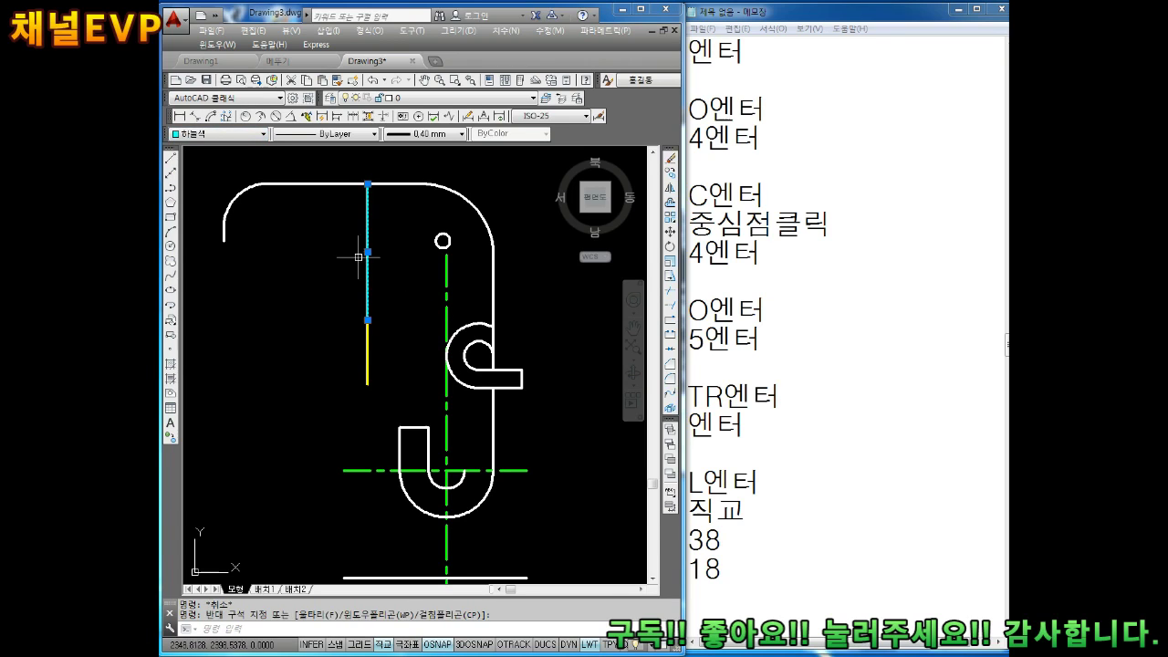
click(381, 331)
click(335, 349)
key(Escape)
scroll(374, 323, up, 2)
middle_drag(373, 322, 396, 318)
click(381, 292)
click(339, 292)
mouse_move(376, 411)
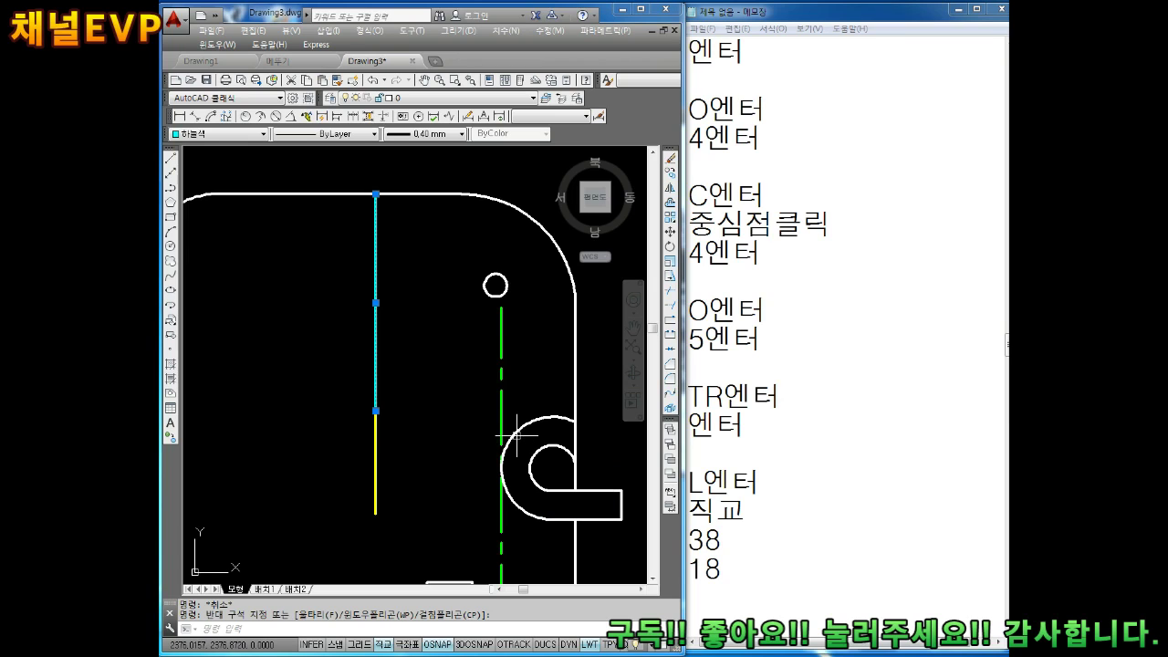
- Add a new 'L엔터' line note in Notepad
middle_drag(635, 508, 609, 469)
key(Escape)
click(777, 582)
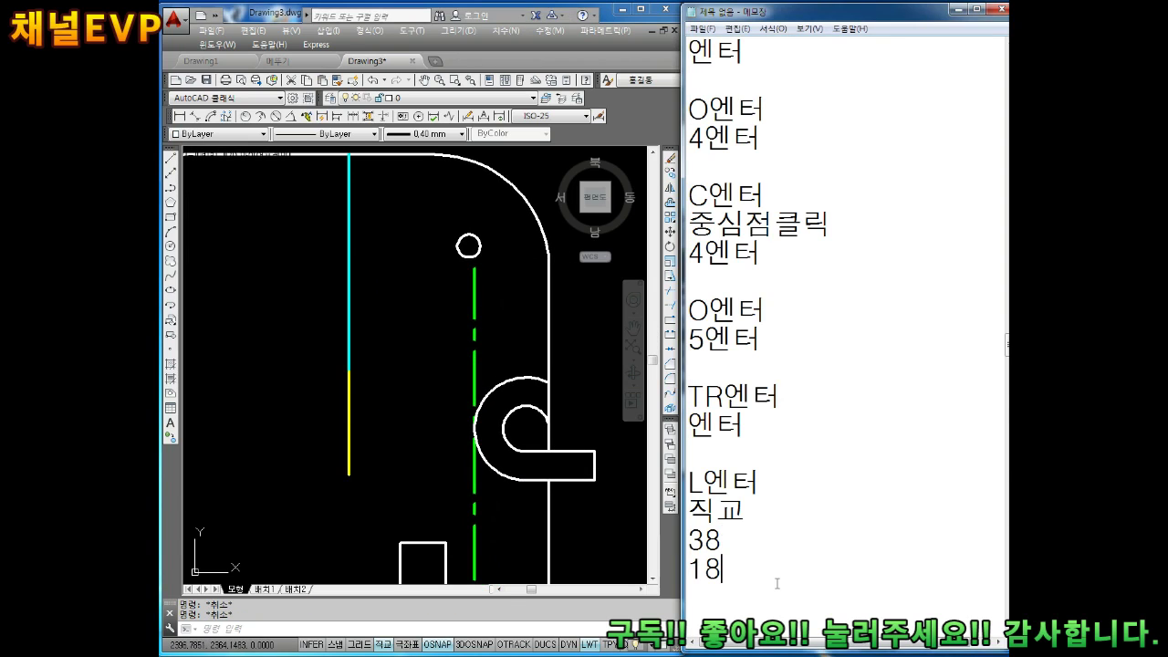
key(Return)
key(Return)
key(Return)
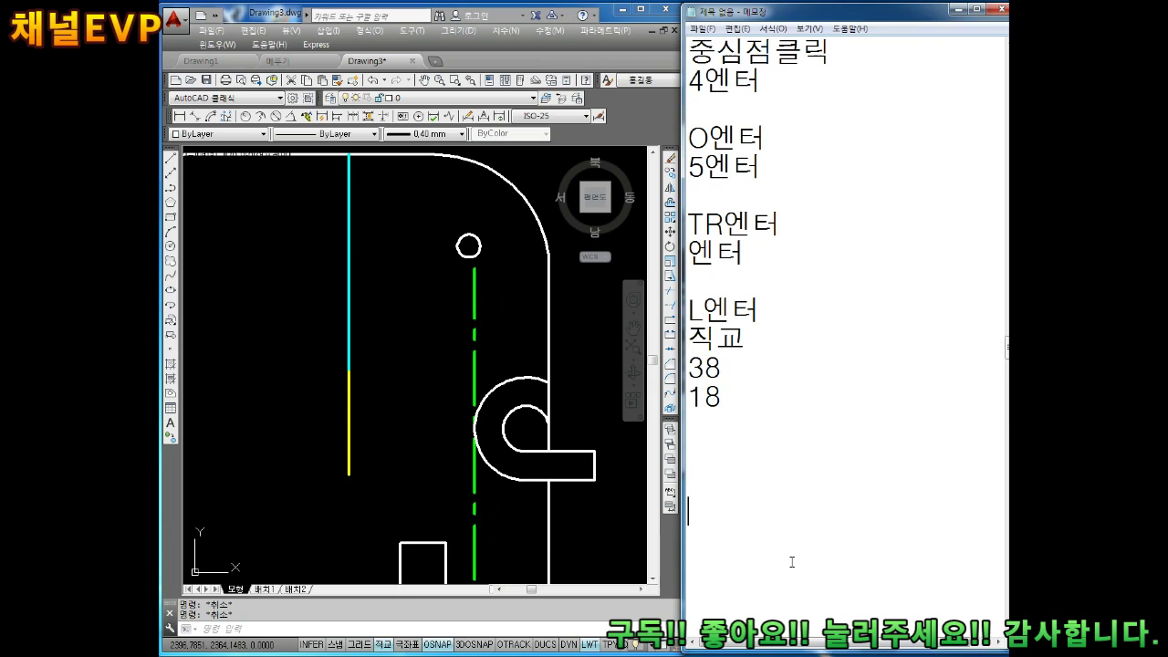
text(L)
text(엔터)
key(Return)
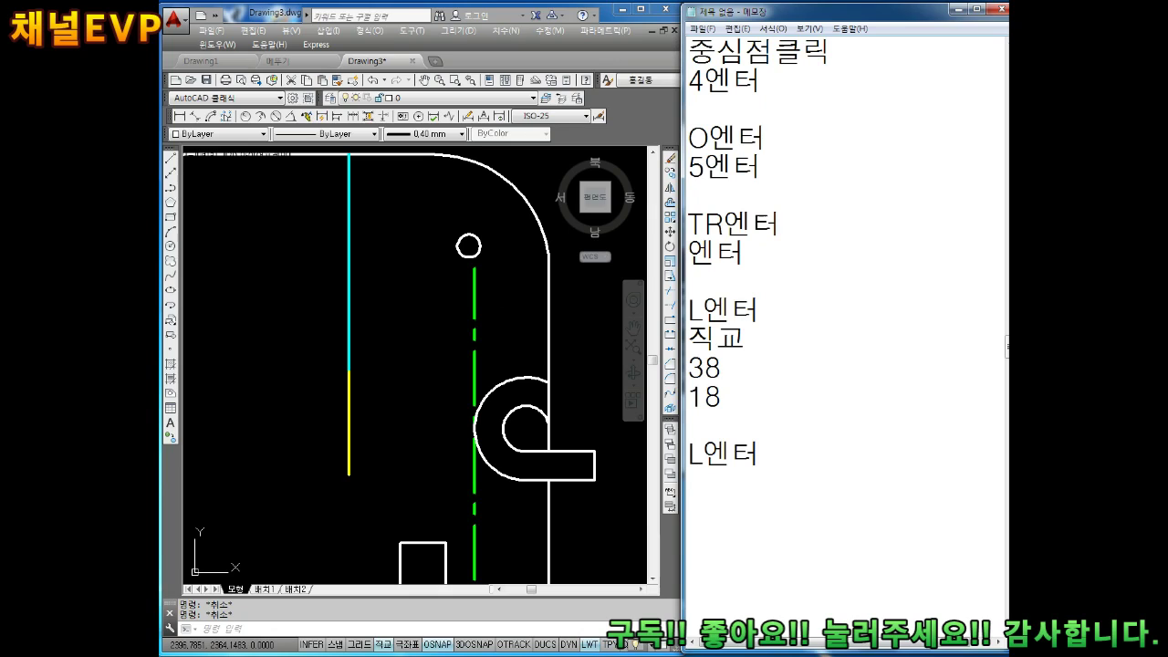
text(초)
key(BackSpace)
key(BackSpace)
text(ㅎ)
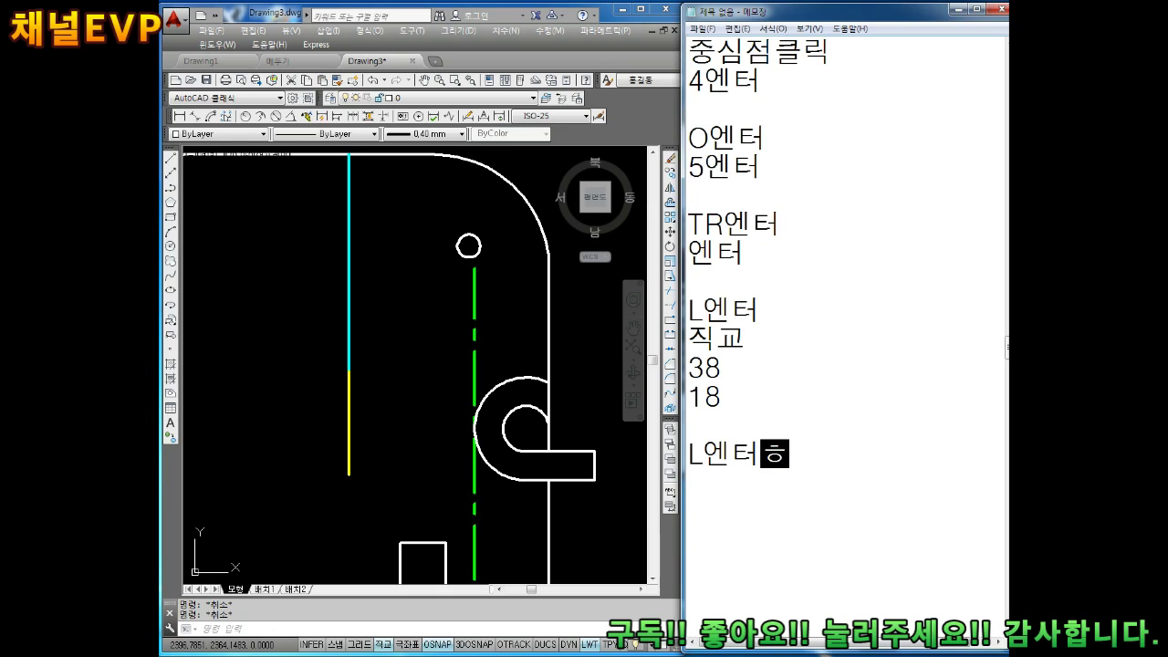
key(BackSpace)
key(Return)
text(하늘색 )
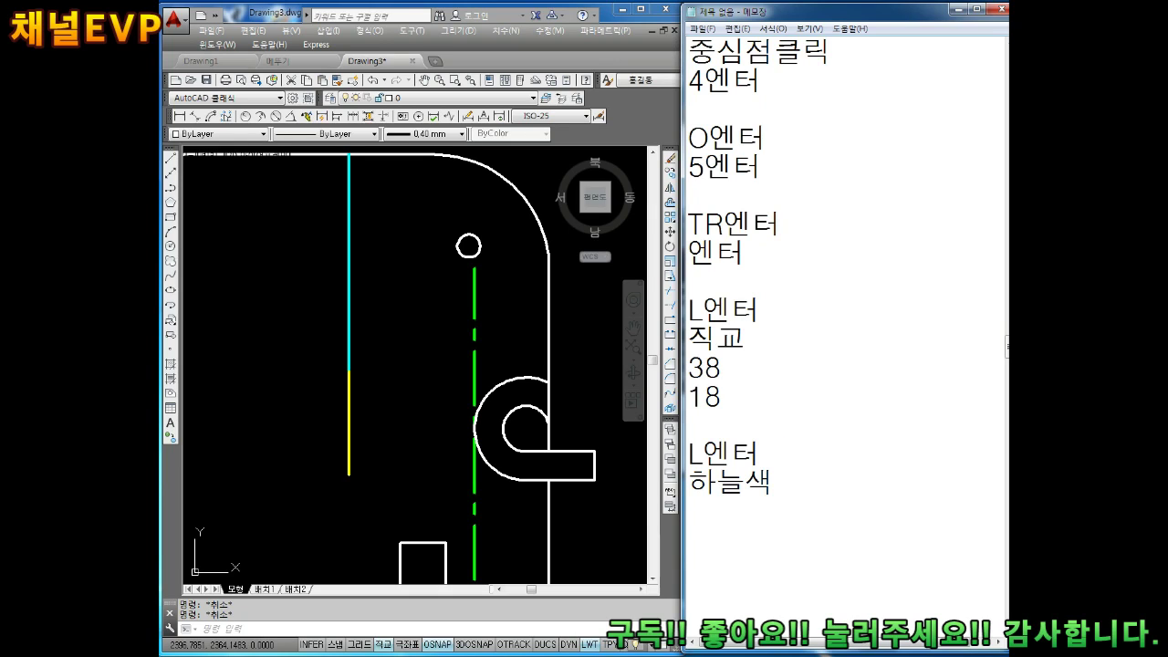
text(끝점)
key(BackSpace)
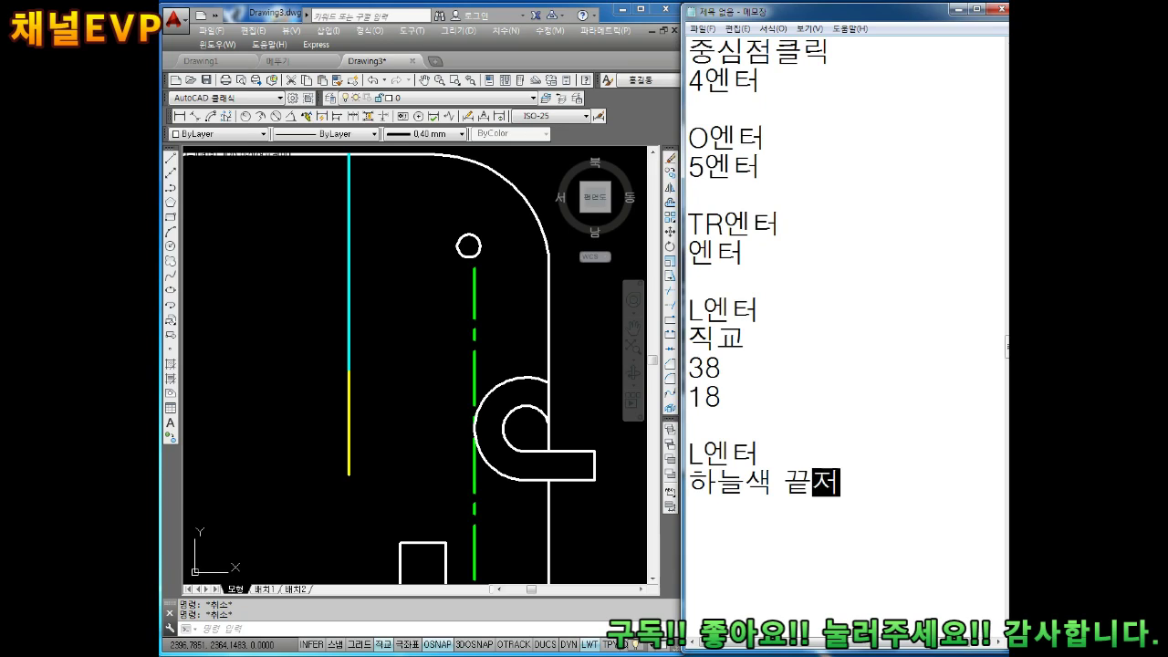
key(BackSpace)
key(BackSpace)
text(선 끝점)
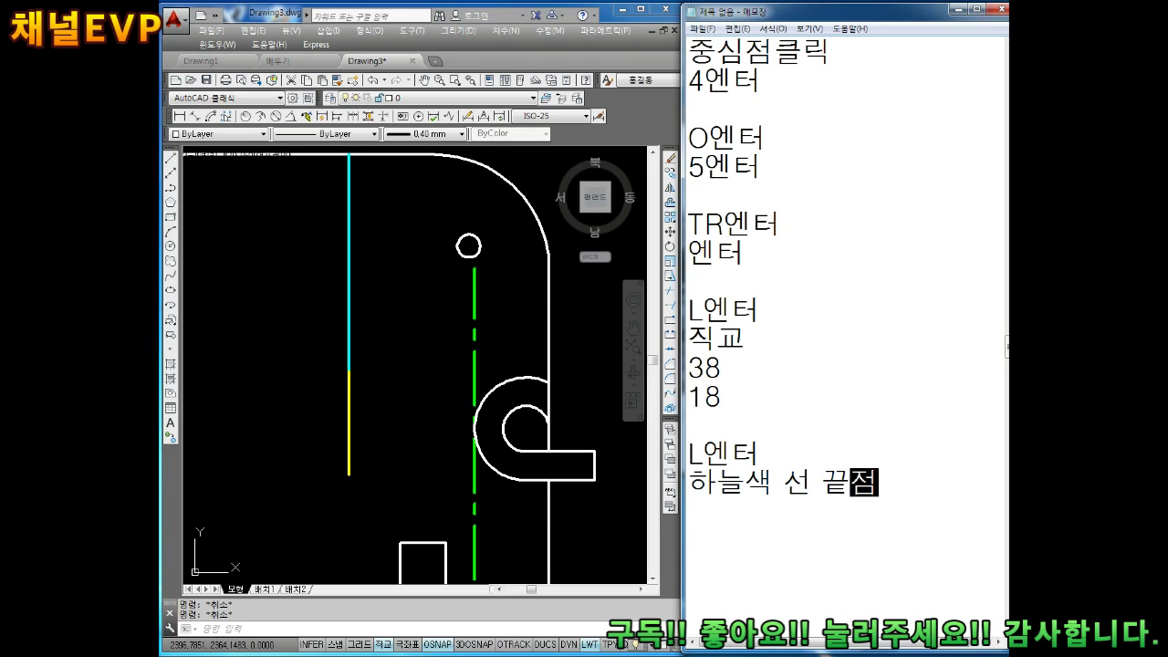
key(Return)
text(@)
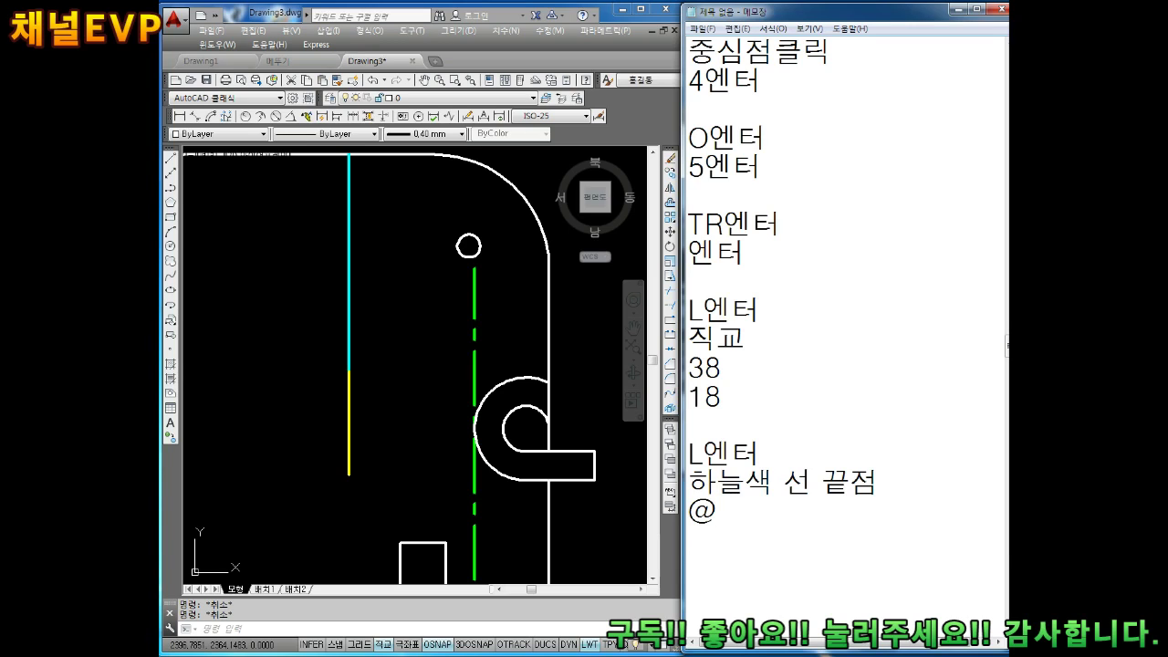
text(40)
text(<-)
text(20)
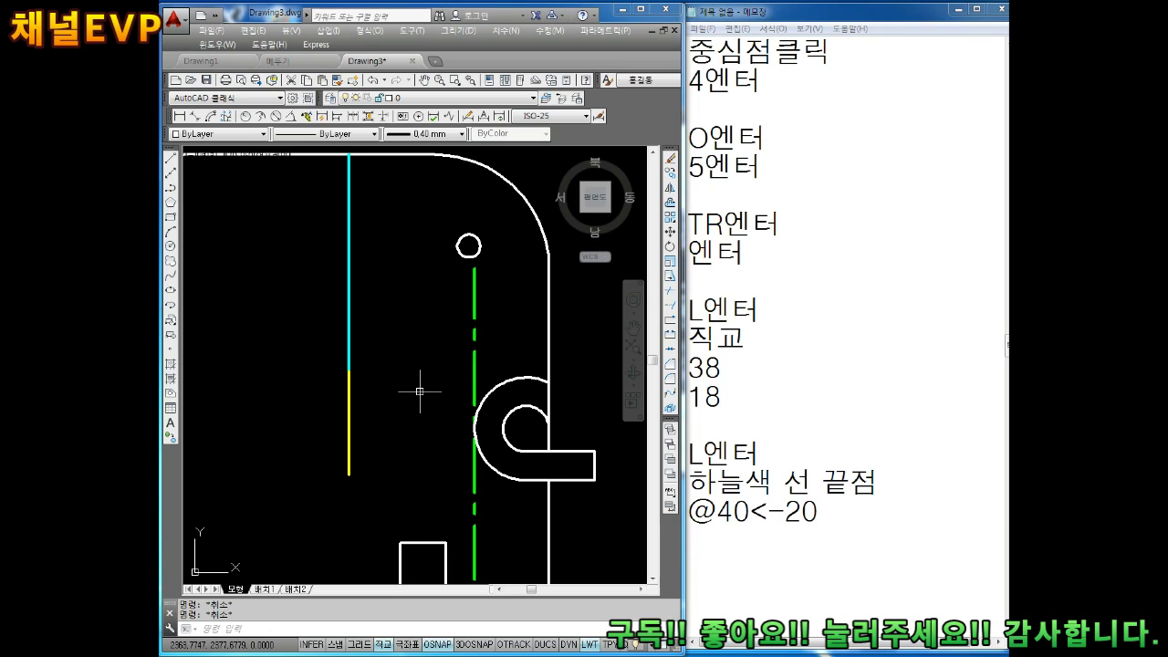
- Draw a 40-unit line at -20° from the cyan line's lower endpoint
middle_drag(417, 391, 430, 396)
text(L)
key(Return)
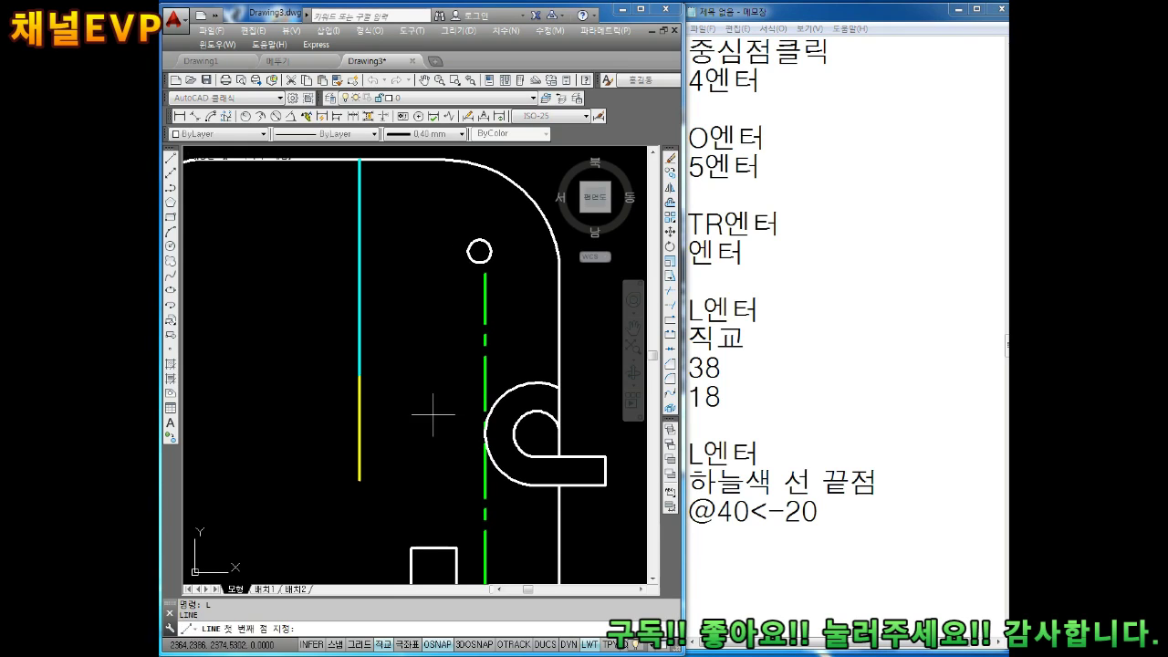
click(359, 376)
text(@40<-20)
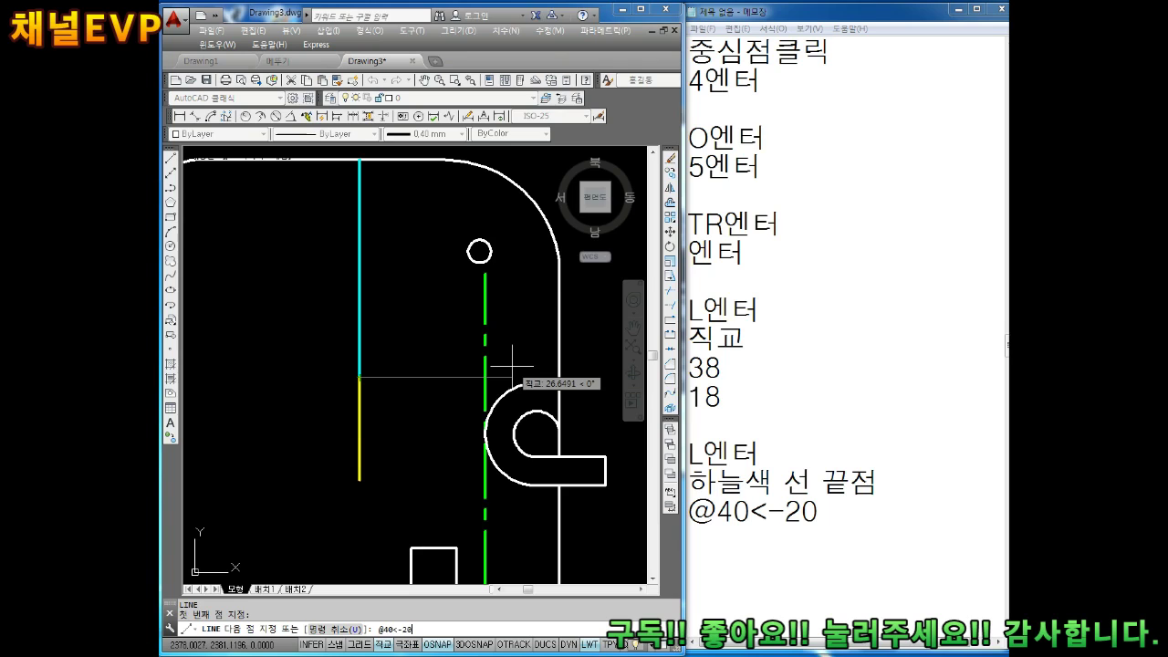
key(Return)
key(Escape)
key(Escape)
key(Escape)
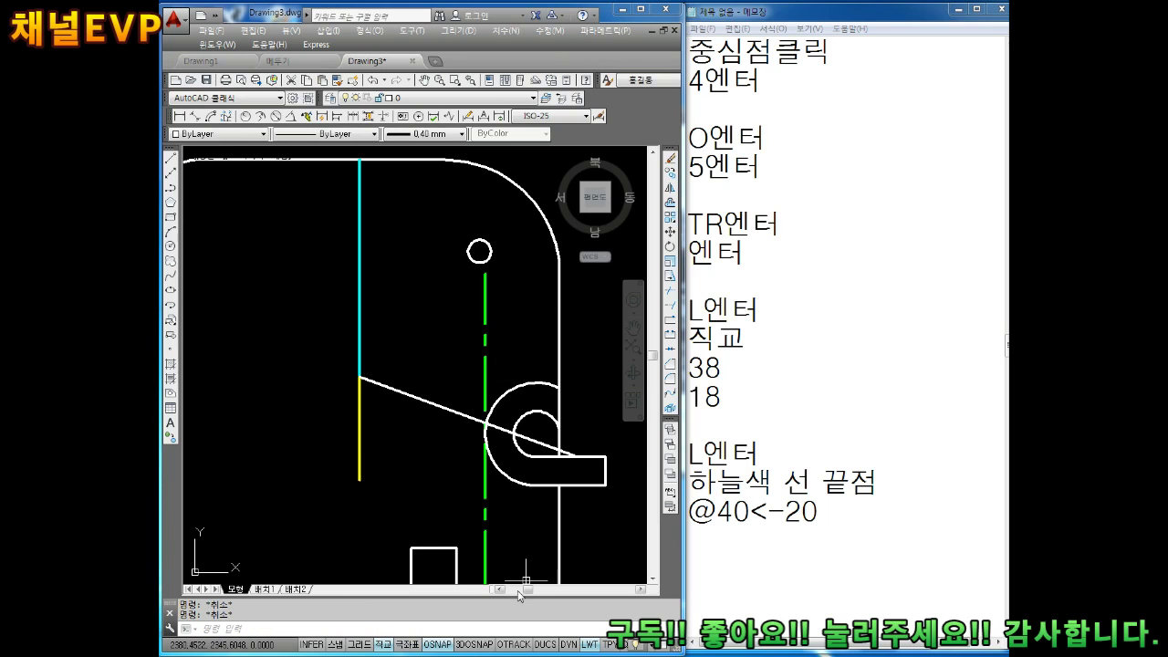
- Check the angle between the cyan and sloped lines with a 110° angular dimension
scroll(380, 353, up, 2)
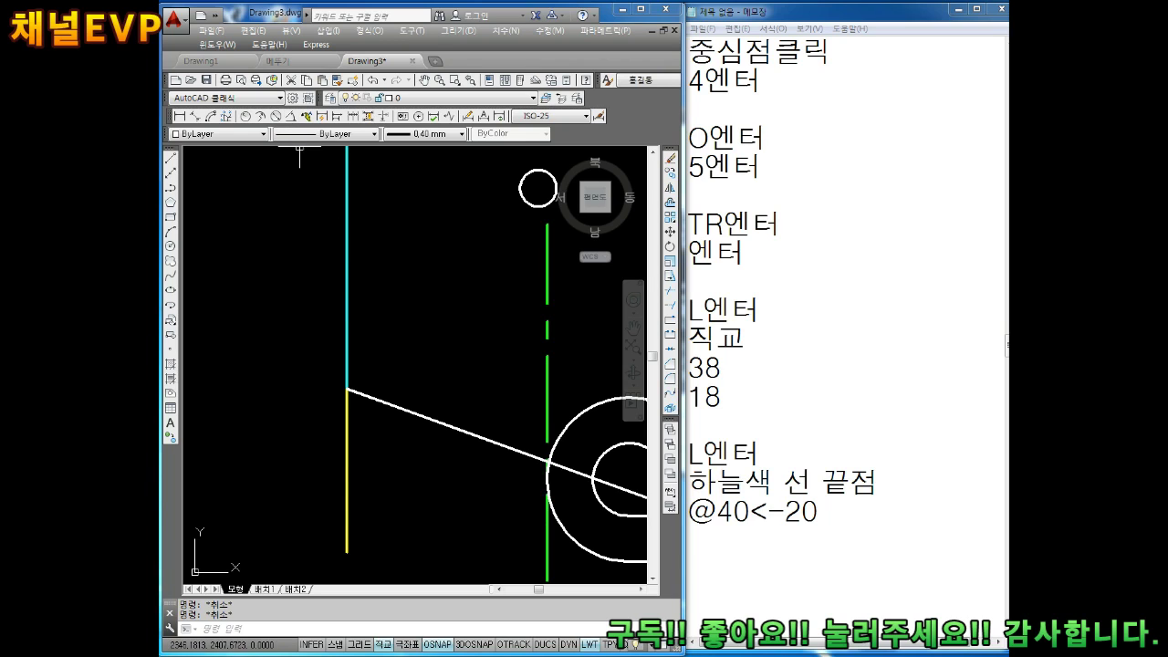
click(291, 116)
click(345, 279)
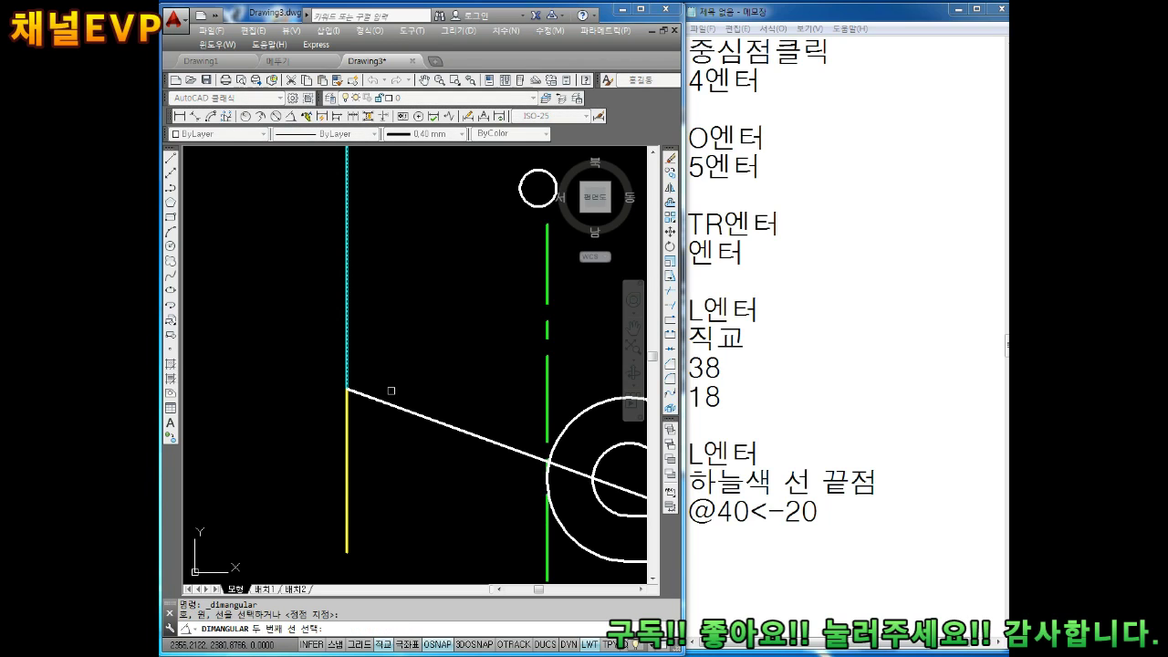
click(390, 404)
scroll(447, 308, down, 2)
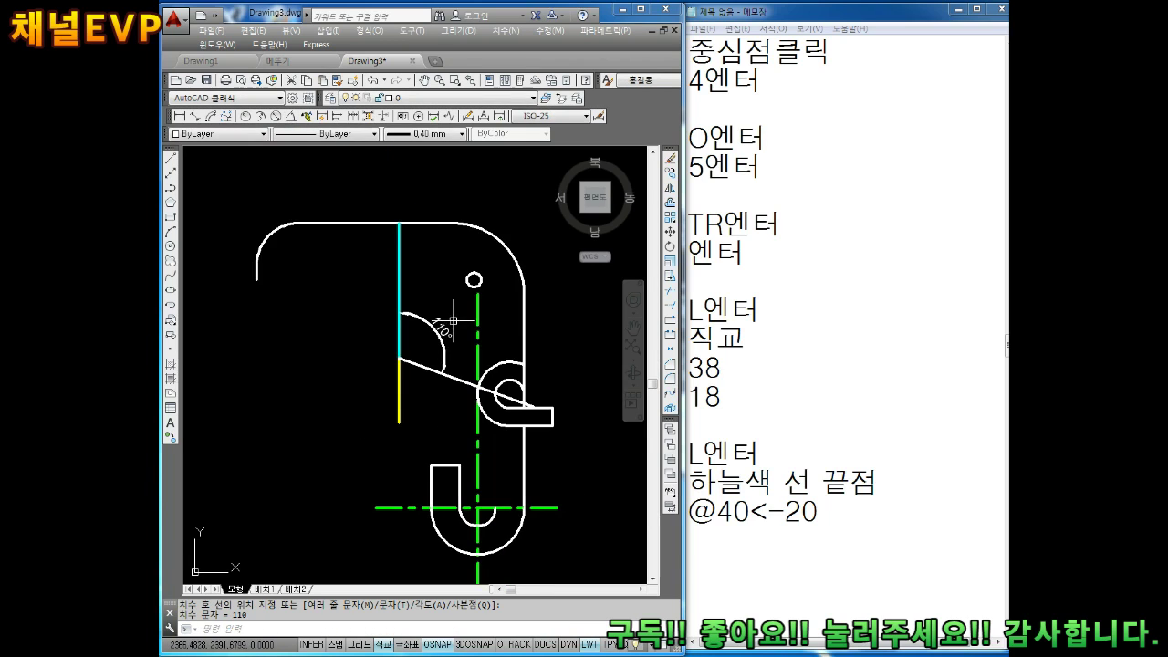
click(435, 319)
scroll(435, 319, up, 2)
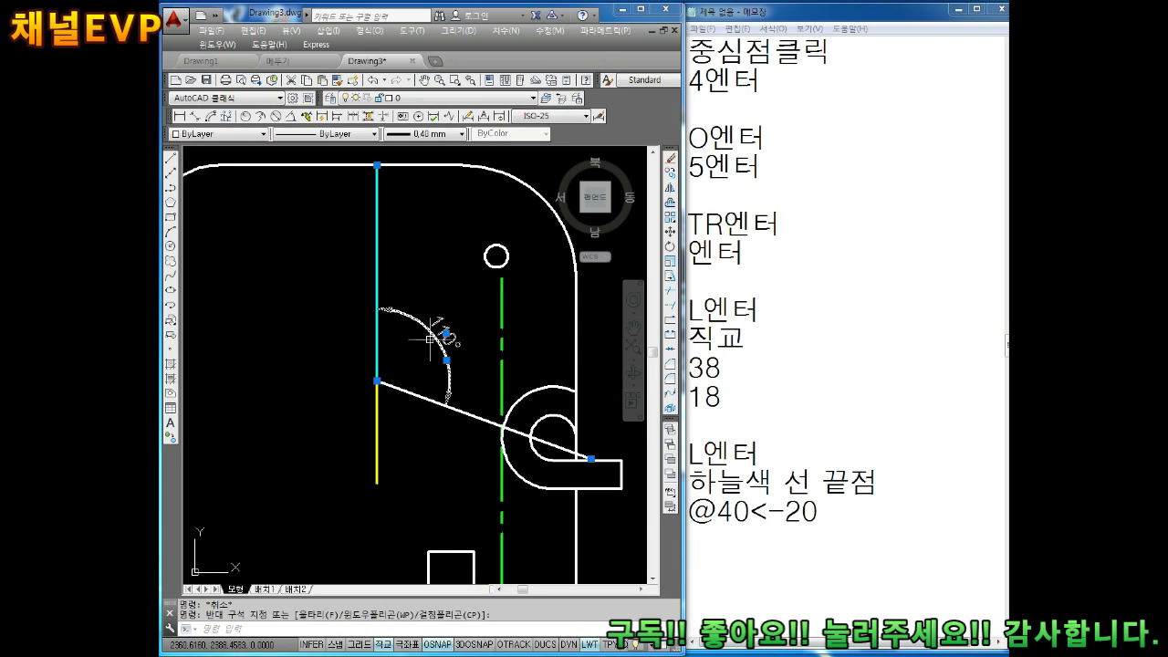
key(Escape)
- Delete the temporary angular dimension and re-centre the view
click(474, 360)
click(509, 389)
key(Delete)
middle_drag(536, 463, 537, 447)
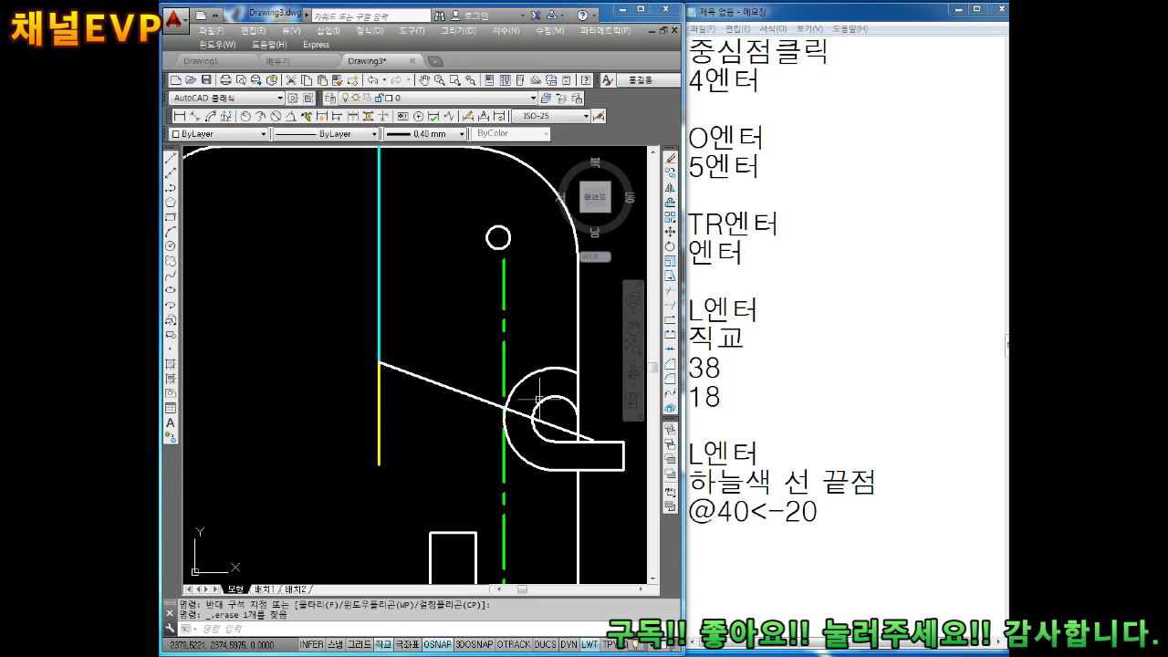
scroll(539, 394, up, 2)
scroll(538, 393, up, 2)
scroll(537, 392, down, 2)
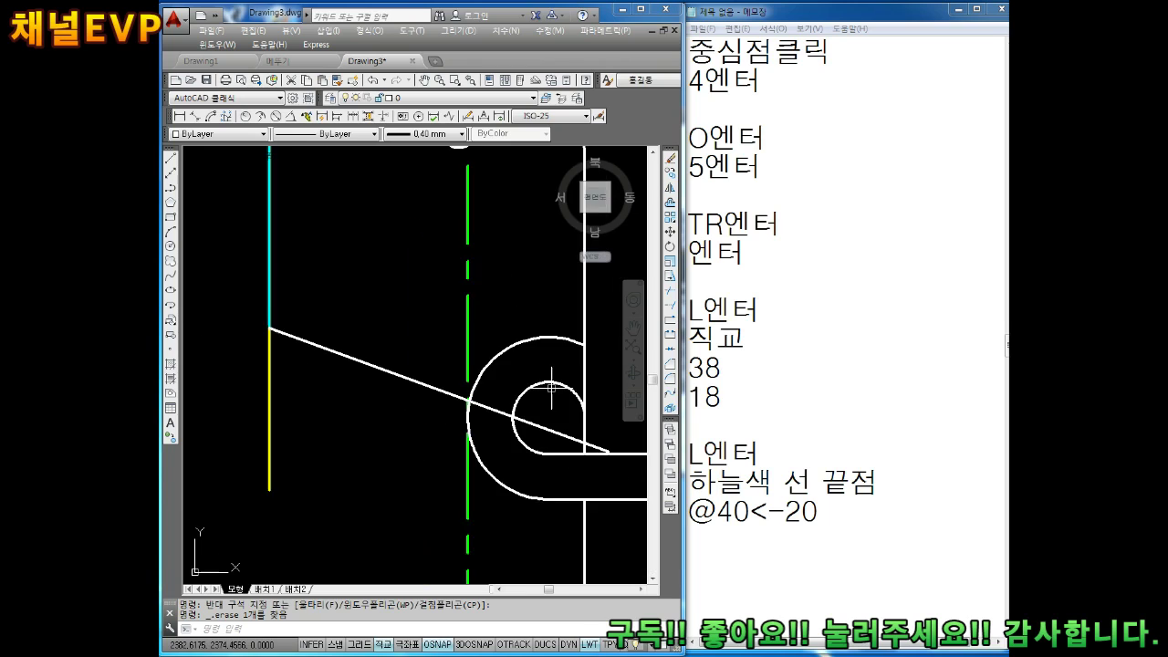
key(Escape)
key(Escape)
- Add 'TR엔터' and '엔터' lines to the Notepad command notes
click(796, 567)
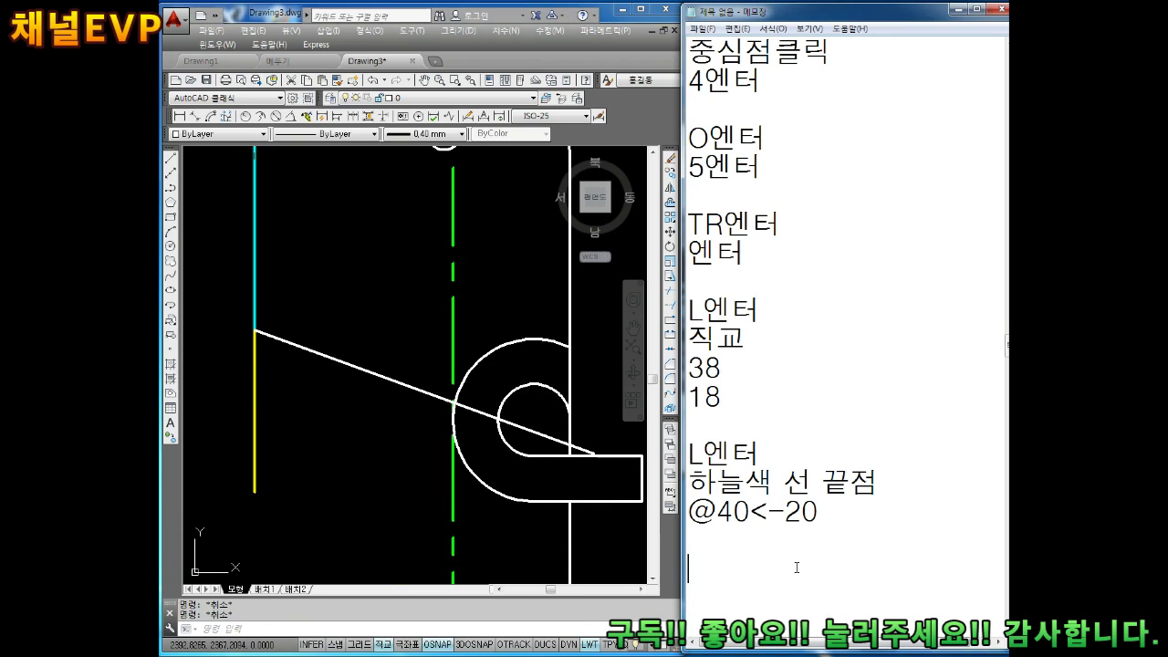
text(TR엔터)
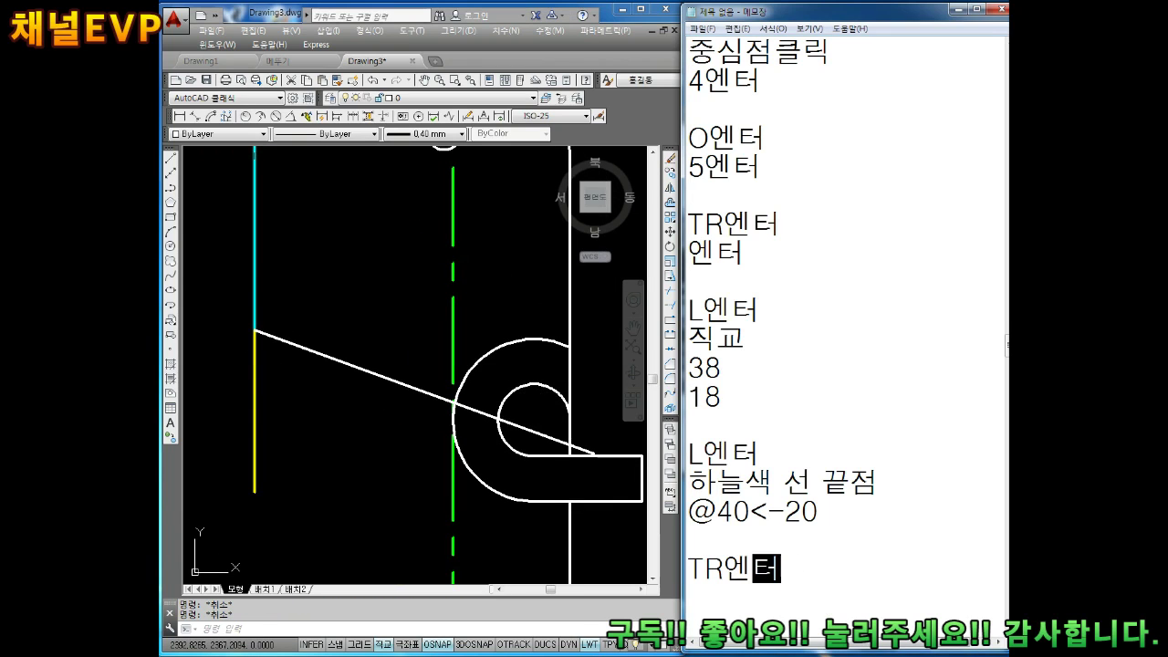
key(Return)
text(엔터)
key(Return)
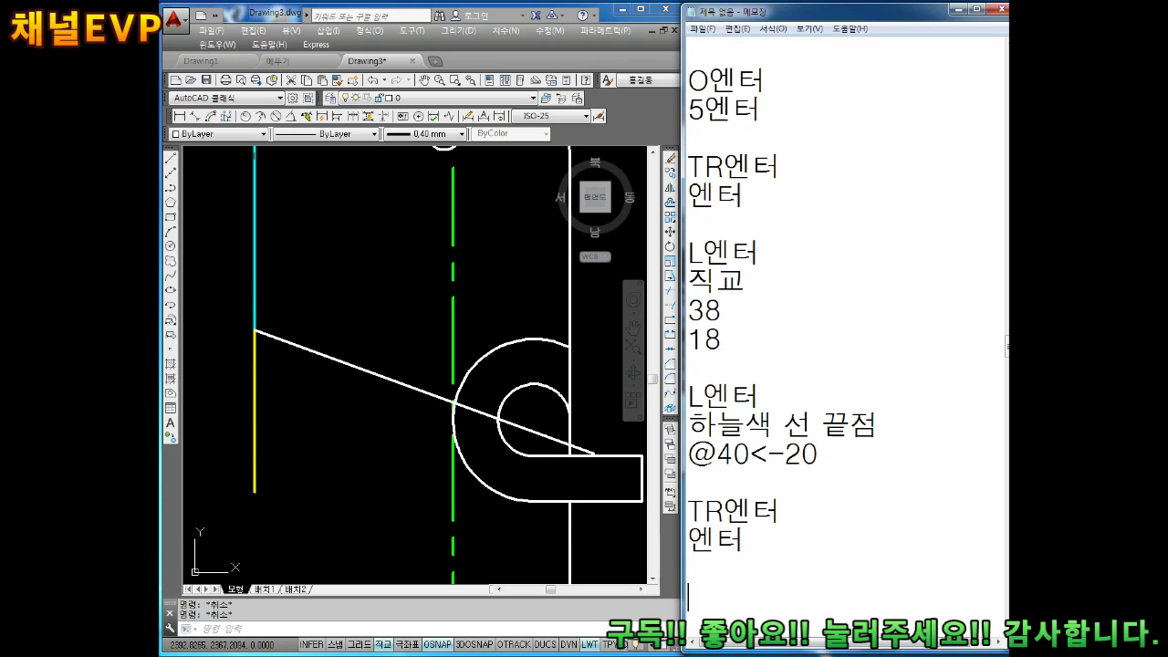
- Trim the sloped line's ends and the upper arcs of both circles with TR
click(625, 526)
middle_drag(529, 409, 501, 389)
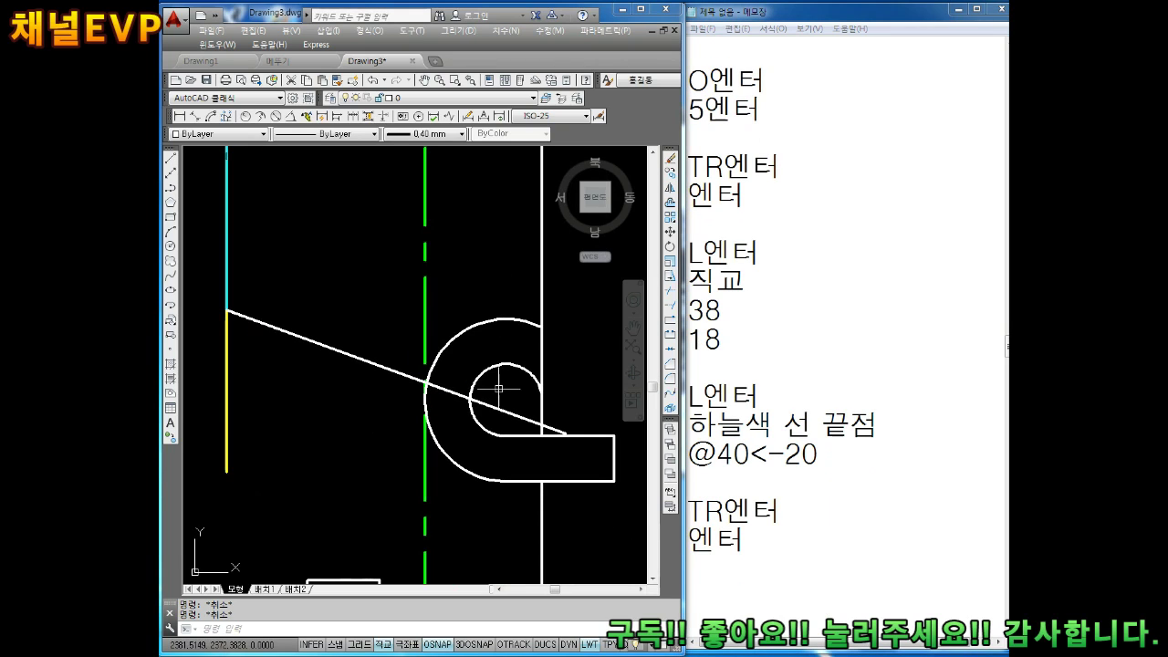
text(TR)
key(Return)
key(Return)
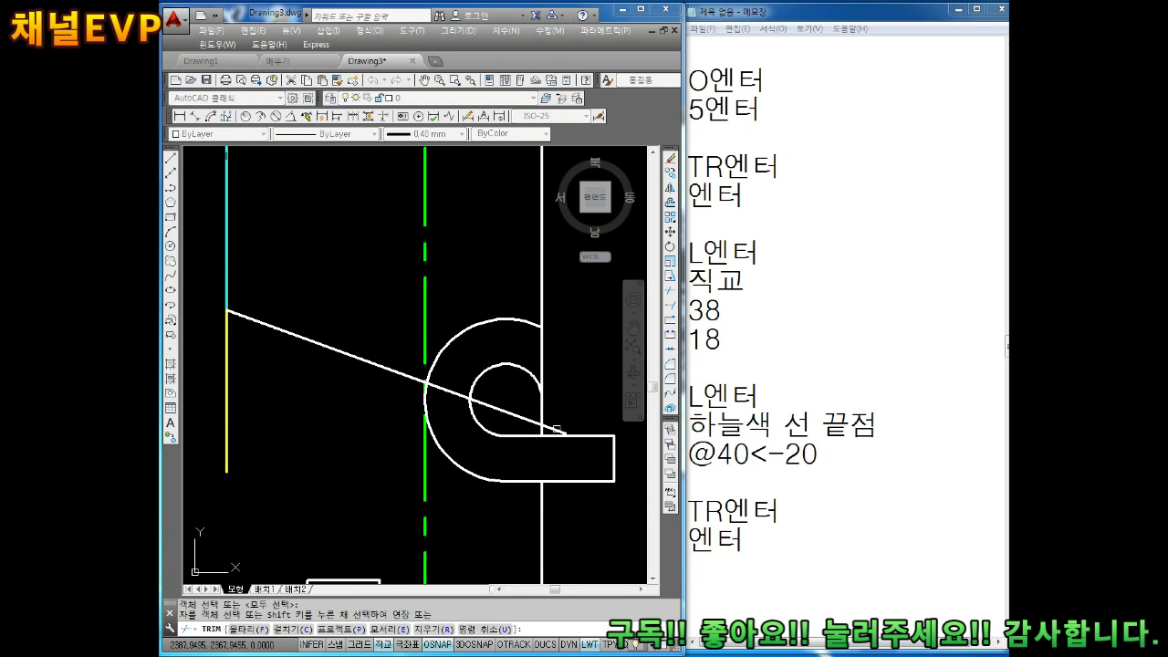
click(556, 428)
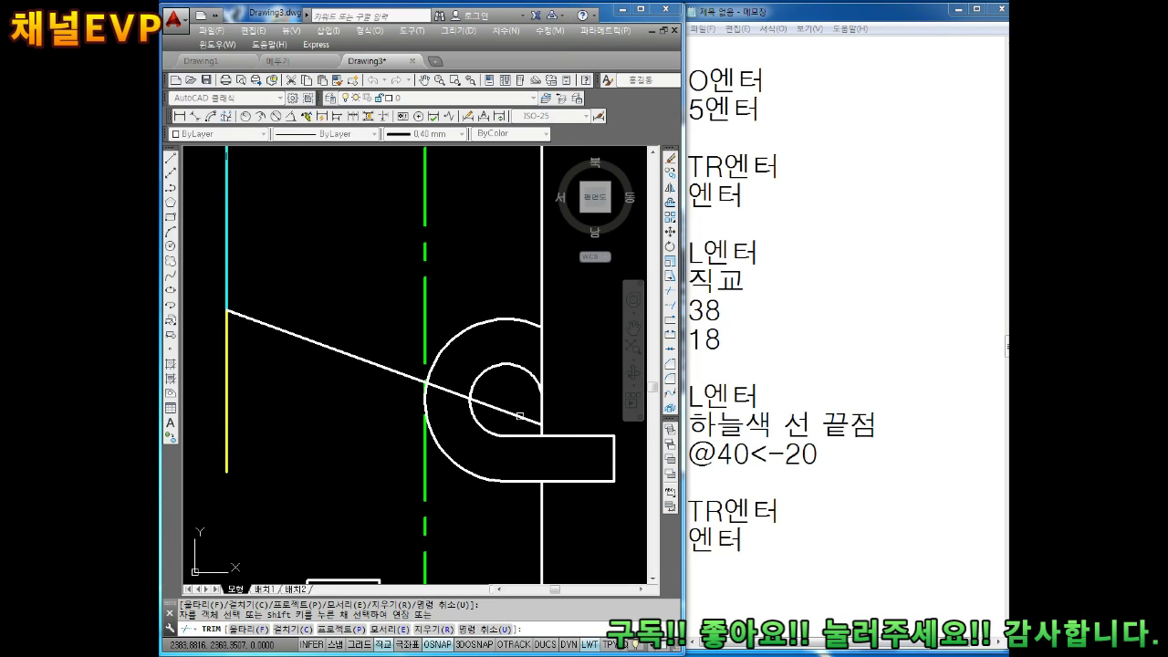
click(519, 416)
click(508, 361)
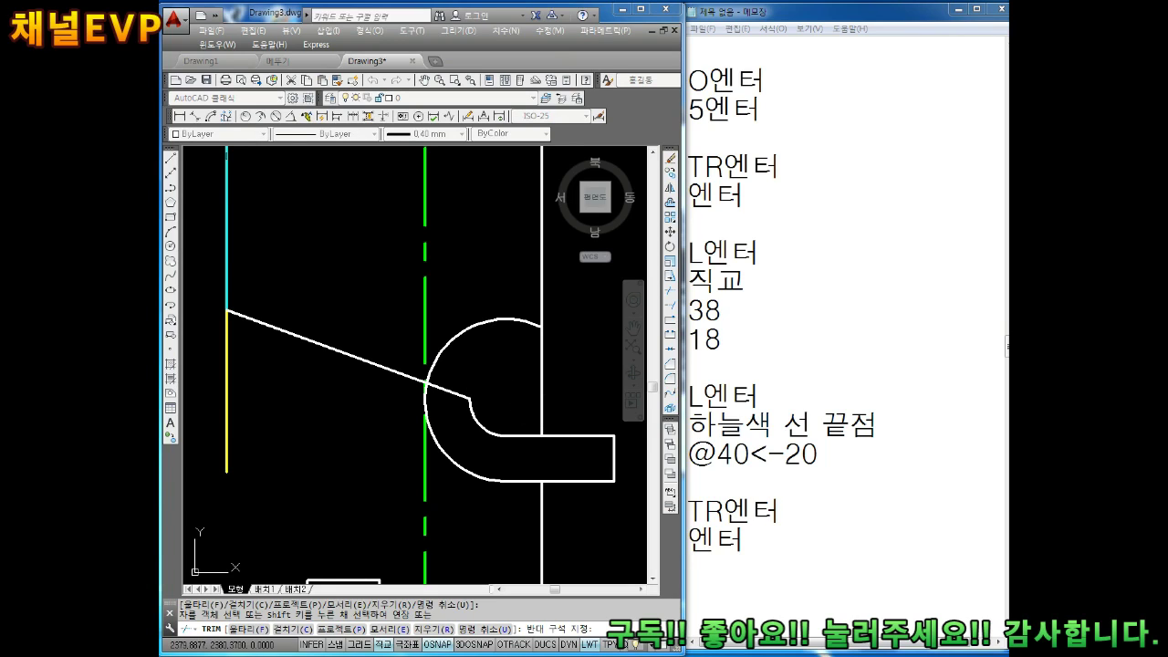
click(469, 331)
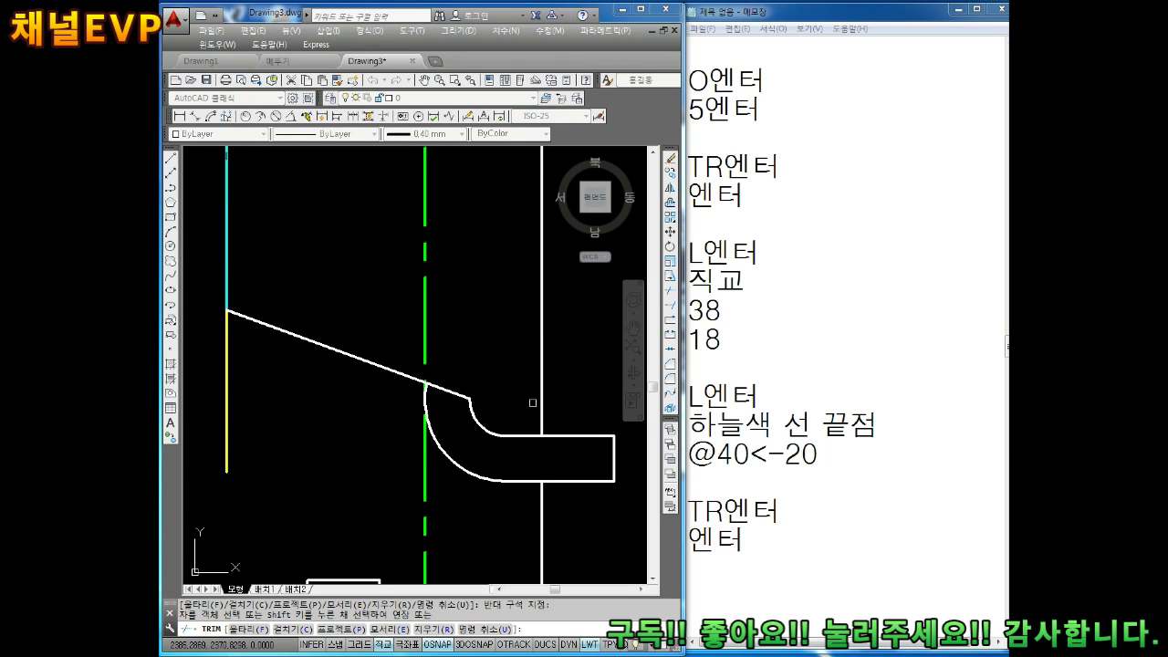
middle_drag(532, 399, 529, 376)
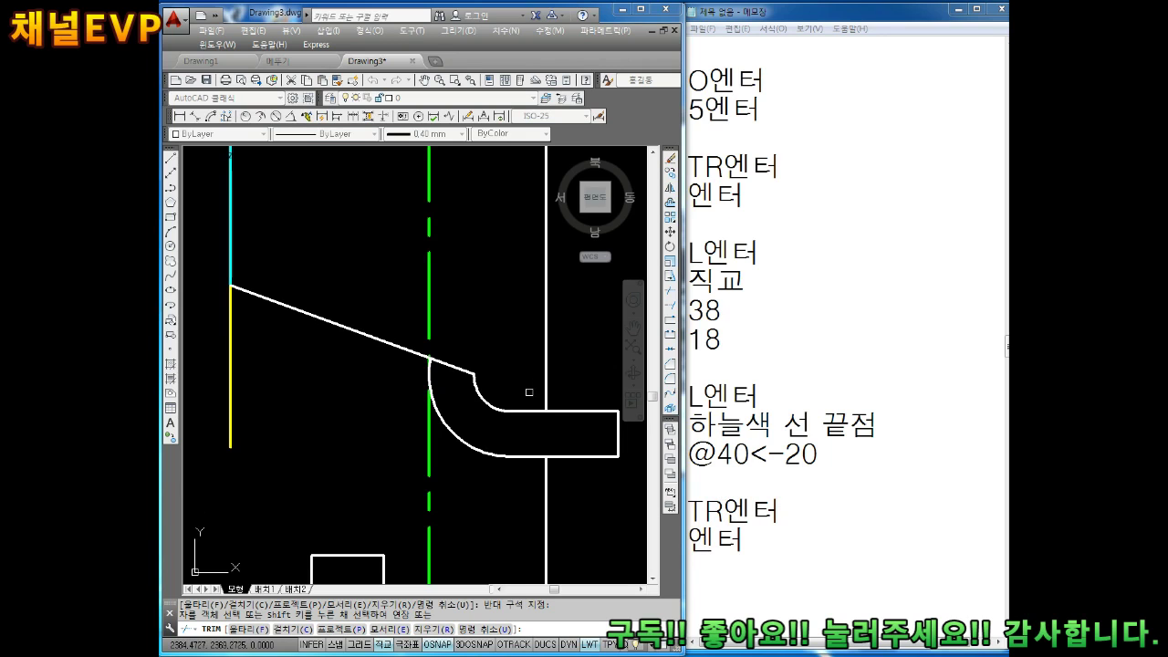
- Change the cyan vertical line's colour to ByLayer
key(Escape)
scroll(529, 392, down, 3)
scroll(425, 346, up, 1)
click(411, 314)
click(383, 287)
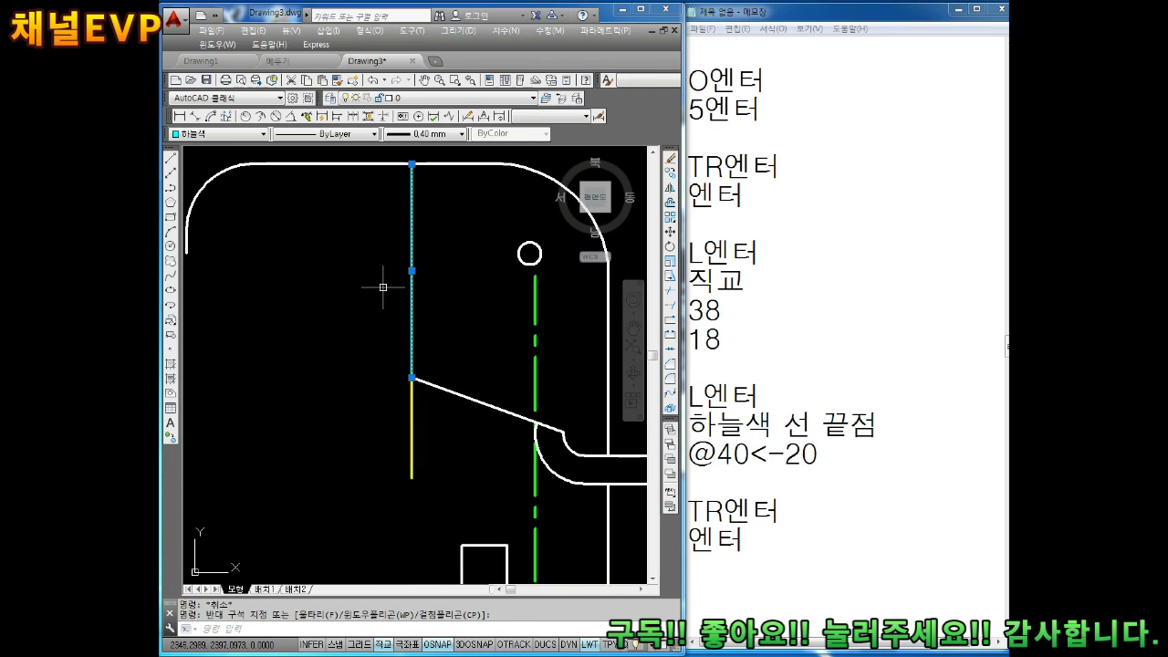
click(219, 133)
click(210, 149)
key(Escape)
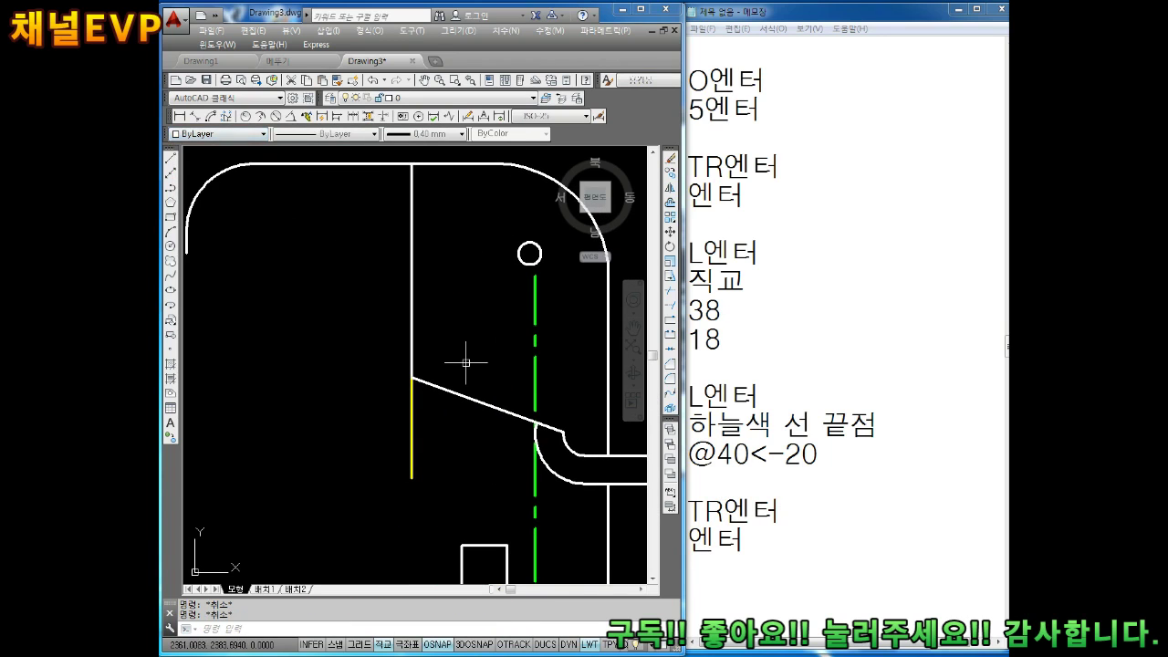
- Pan the view to bring the J-shaped hook bottom into view
middle_drag(439, 303, 392, 289)
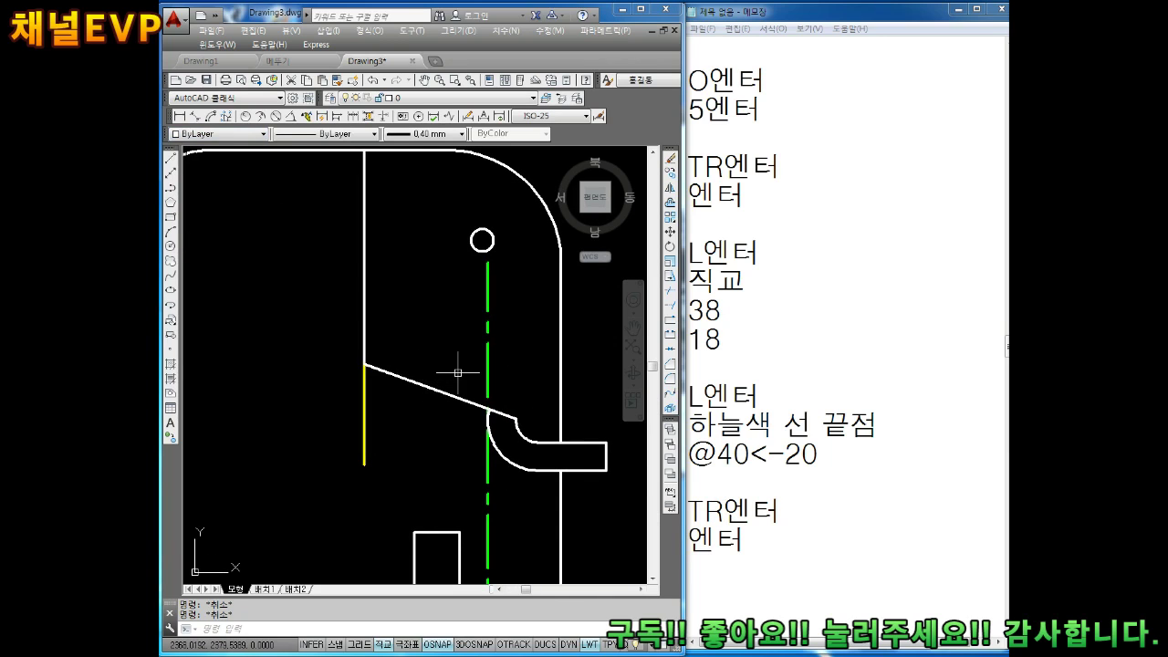
middle_drag(502, 435, 467, 315)
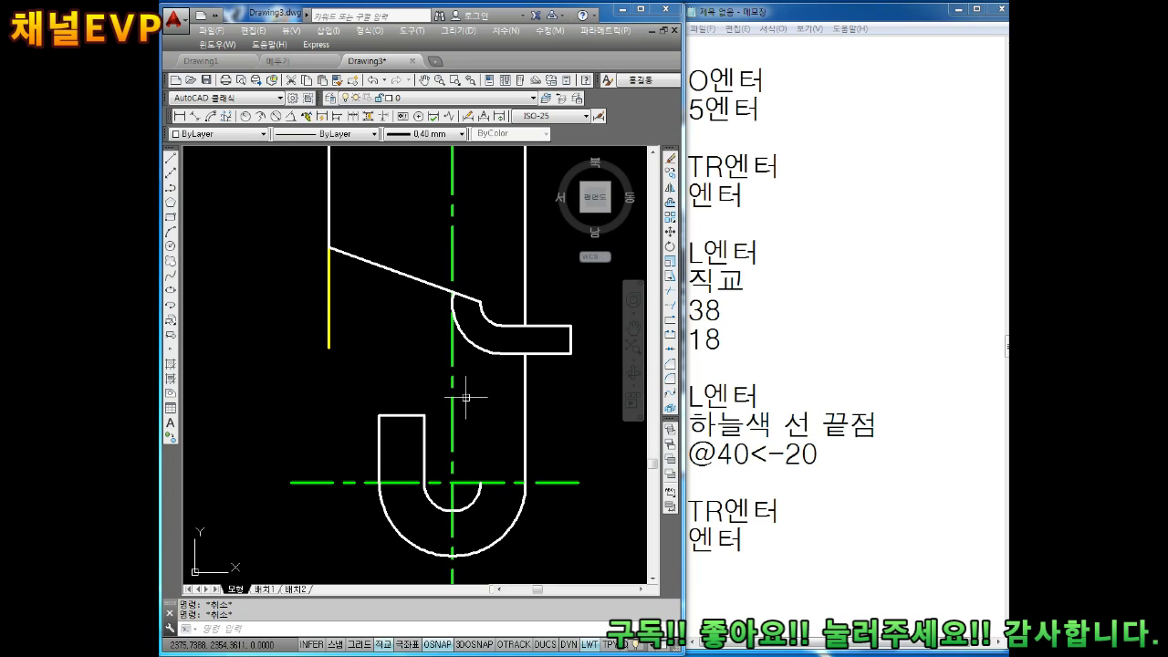
click(748, 566)
scroll(747, 565, down, 1)
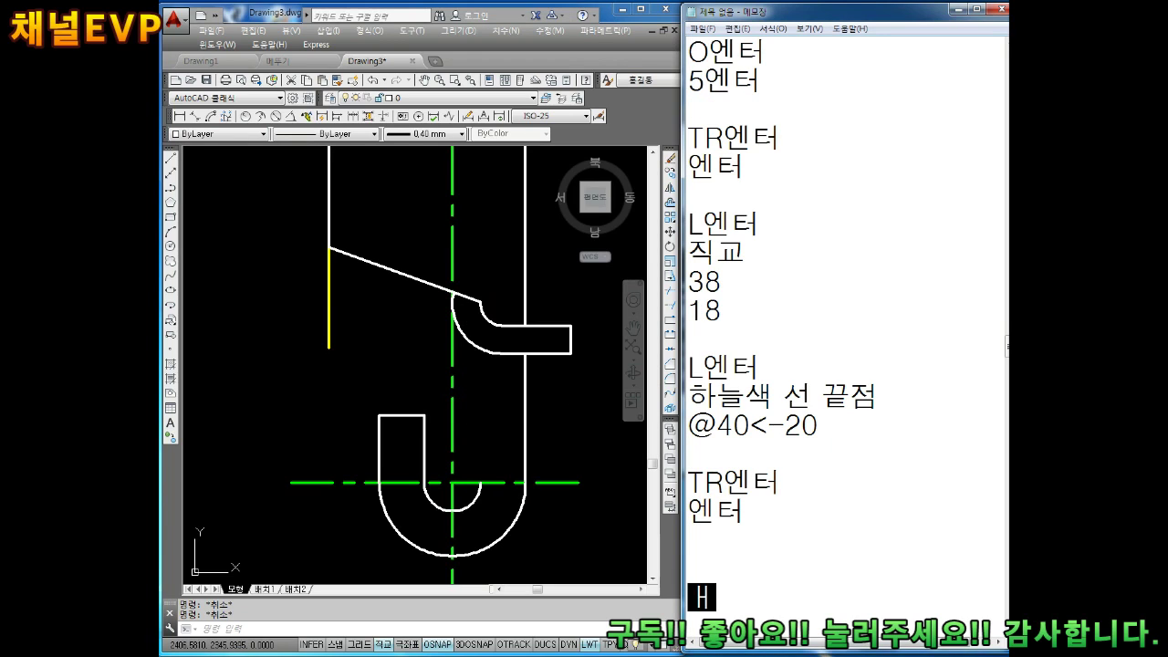
- Note the offset steps 'O엔터', '8엔터', '수직선', '왼쪽클릭' in Notepad
text(DPS)
key(BackSpace)
key(BackSpace)
key(BackSpace)
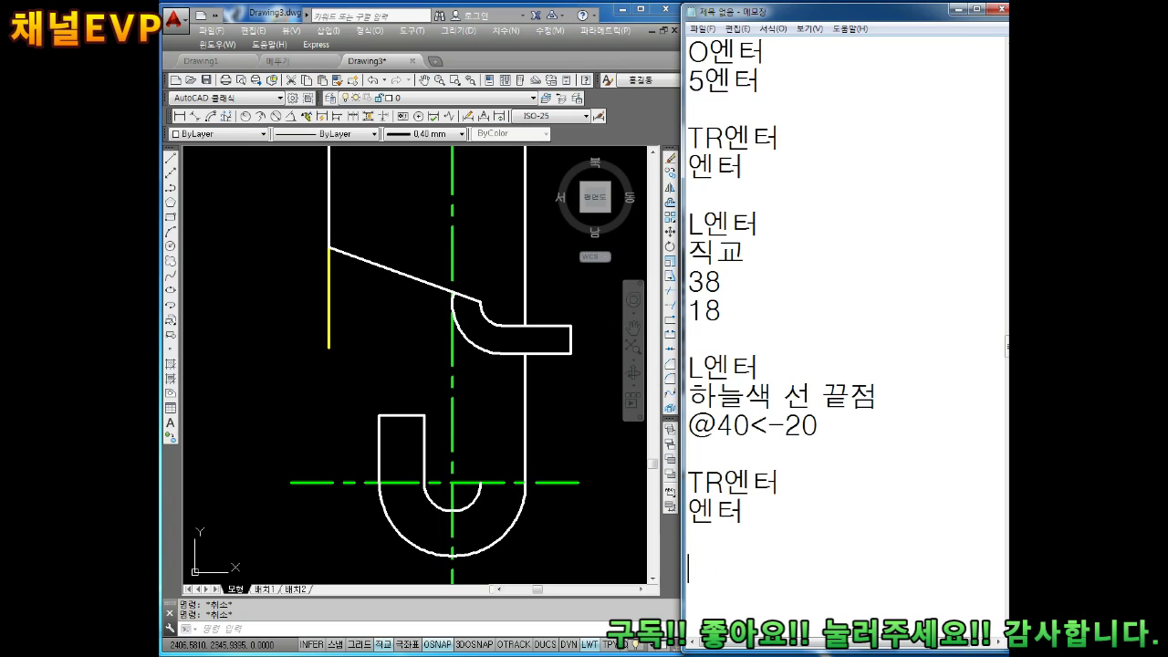
text(이)
key(BackSpace)
text(O엔터)
key(Return)
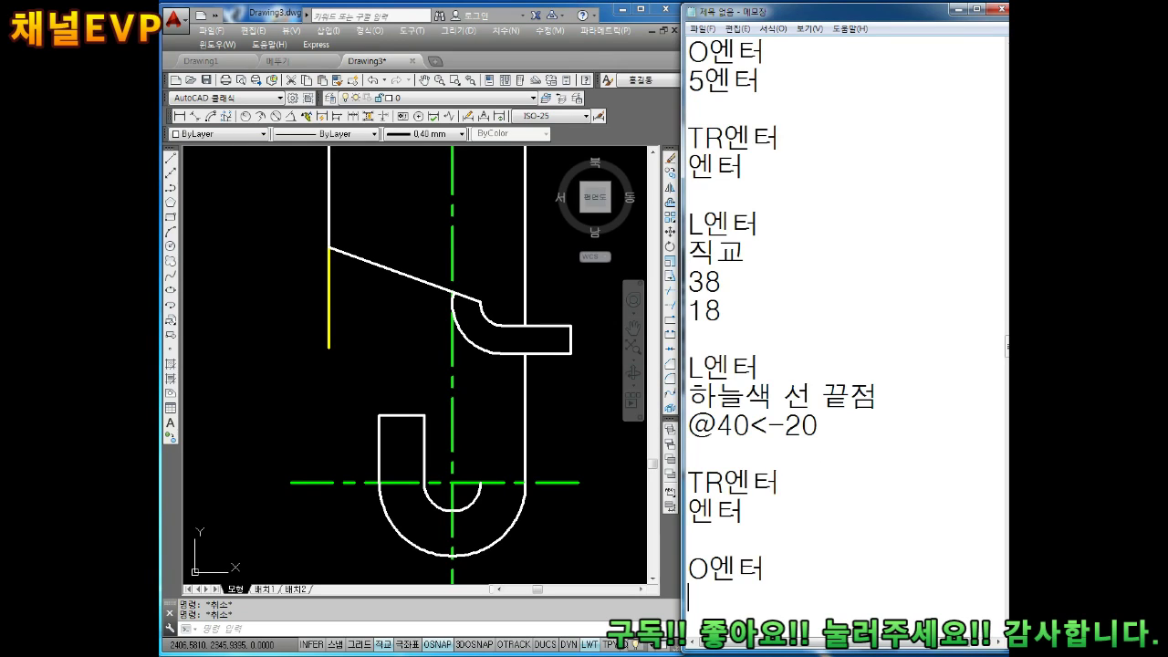
text(8)
text(엔터)
key(Return)
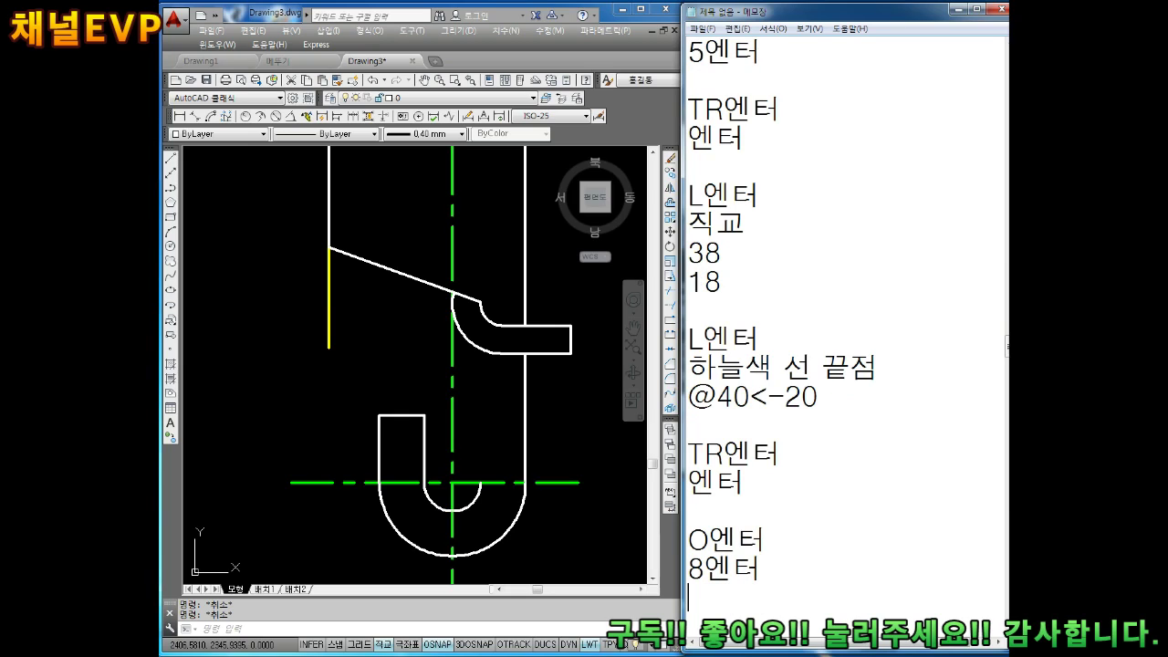
text(수직선)
key(Return)
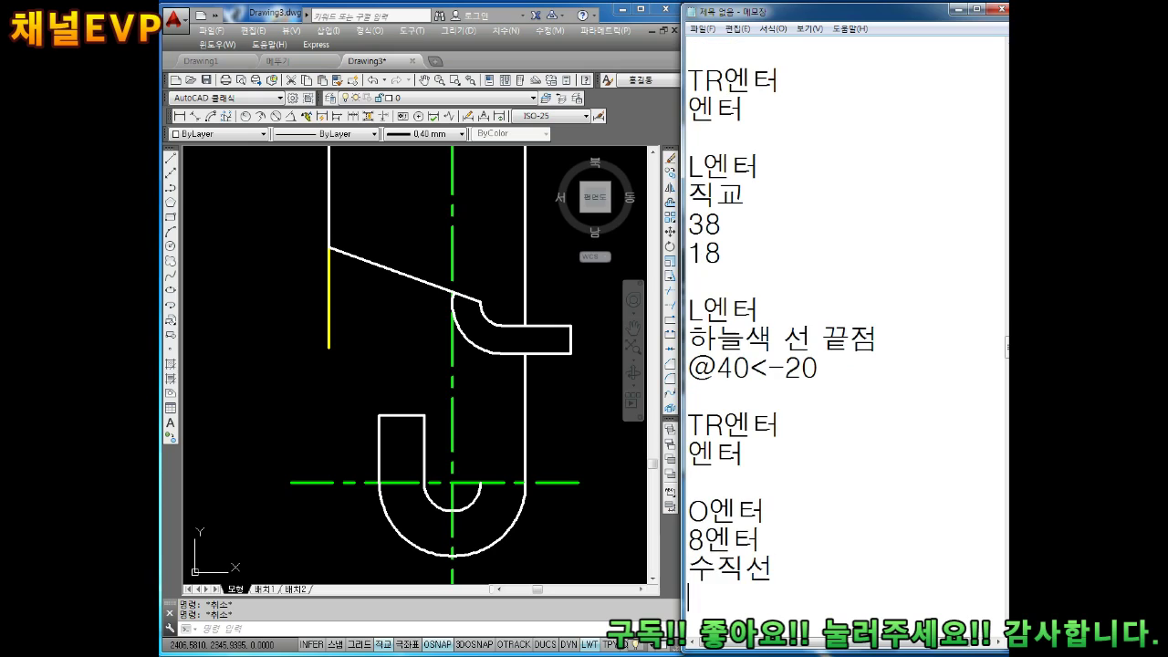
text(왼쪽)
key(Return)
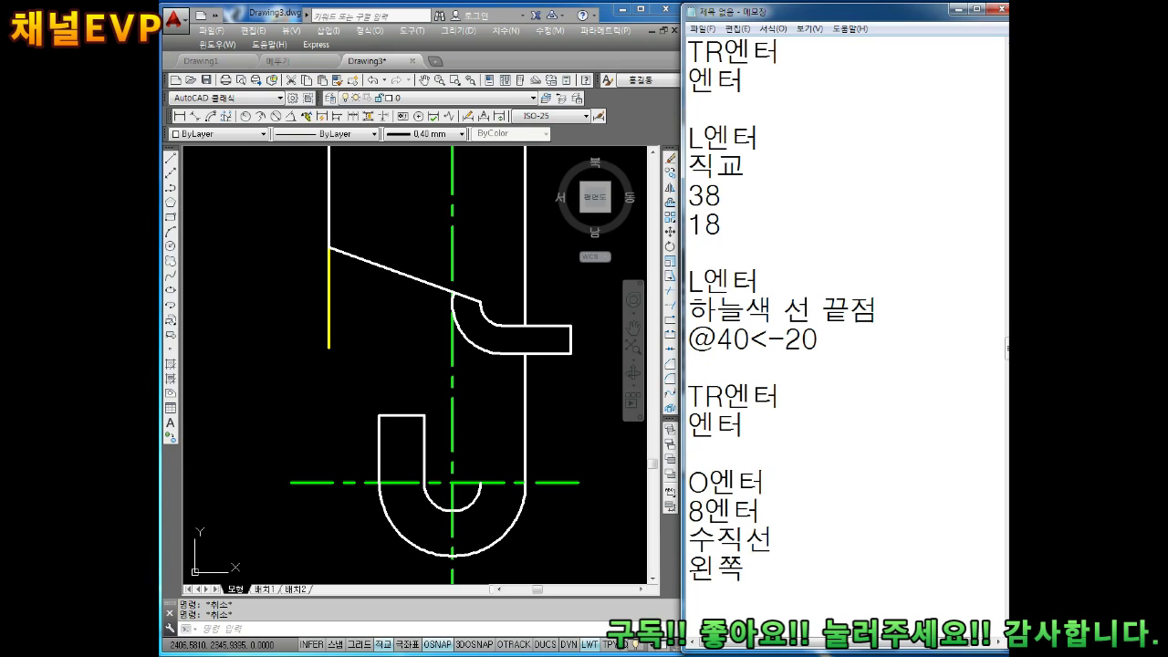
text(클릭)
key(Return)
- Offset the vertical stem line by 8 units to form its other edge
click(584, 404)
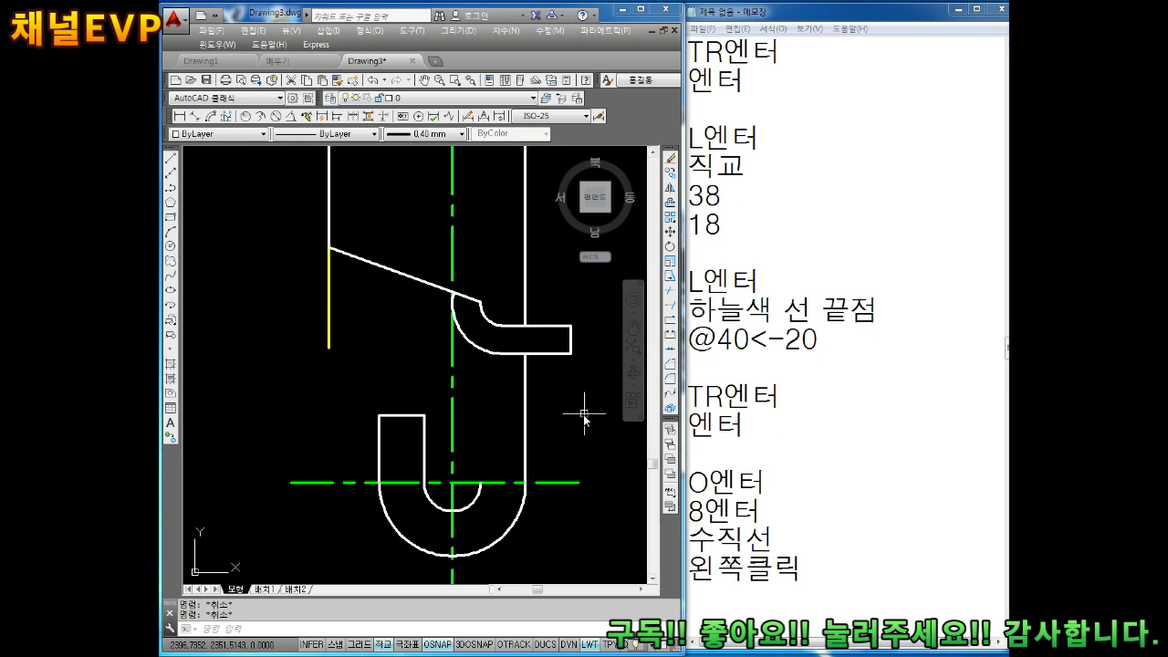
text(o)
key(Return)
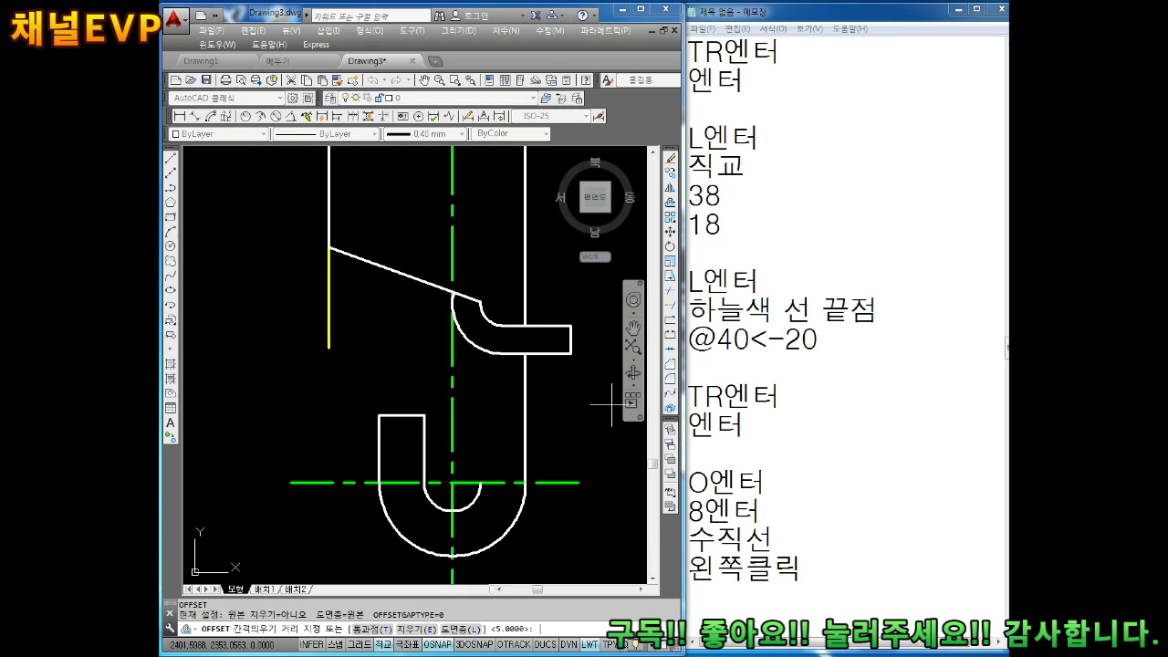
text(8)
key(Return)
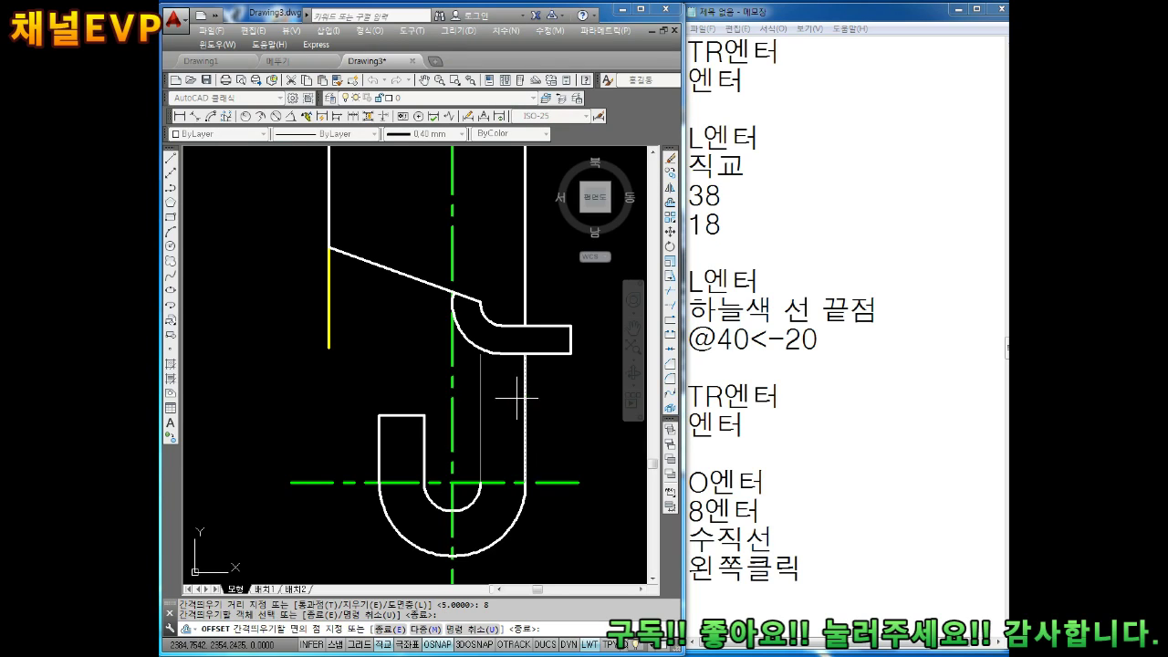
click(488, 395)
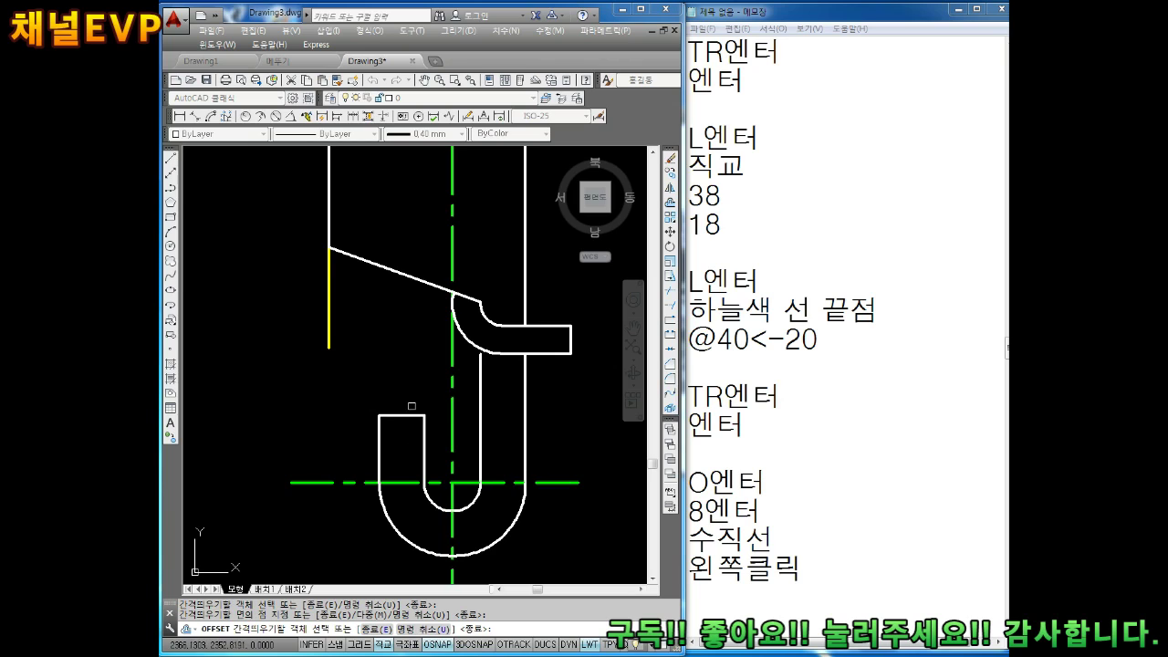
scroll(470, 399, down, 2)
scroll(493, 415, up, 2)
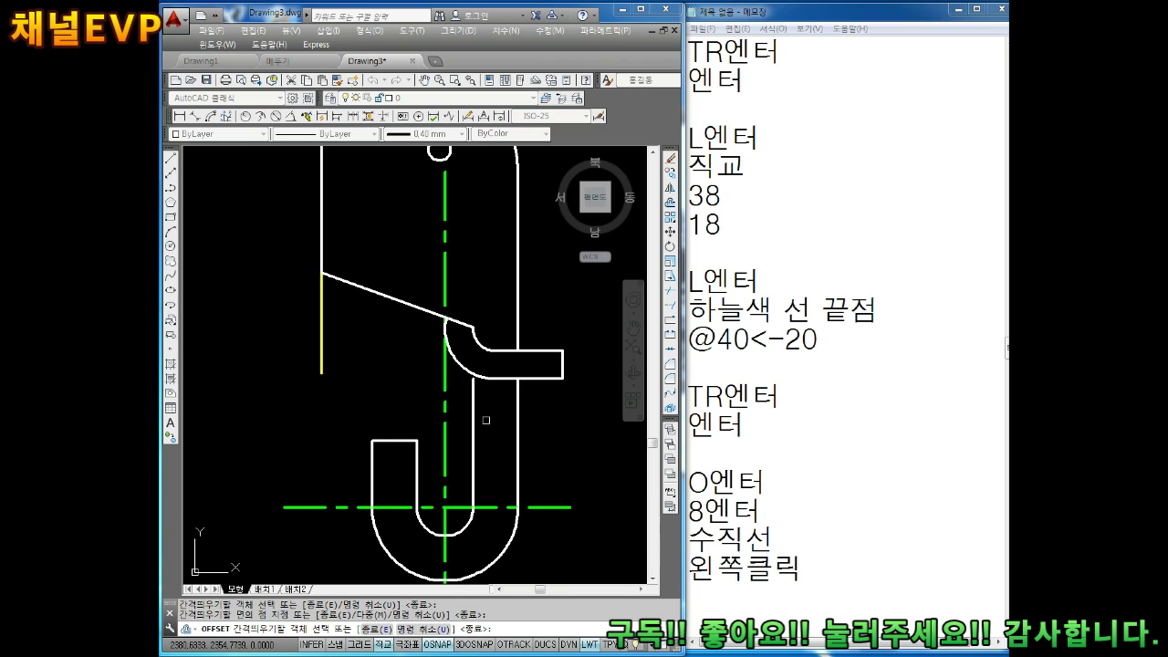
scroll(485, 419, up, 2)
scroll(479, 409, up, 2)
key(Escape)
- Inspect the new offset stem line by selecting it and zooming around
click(443, 378)
click(425, 360)
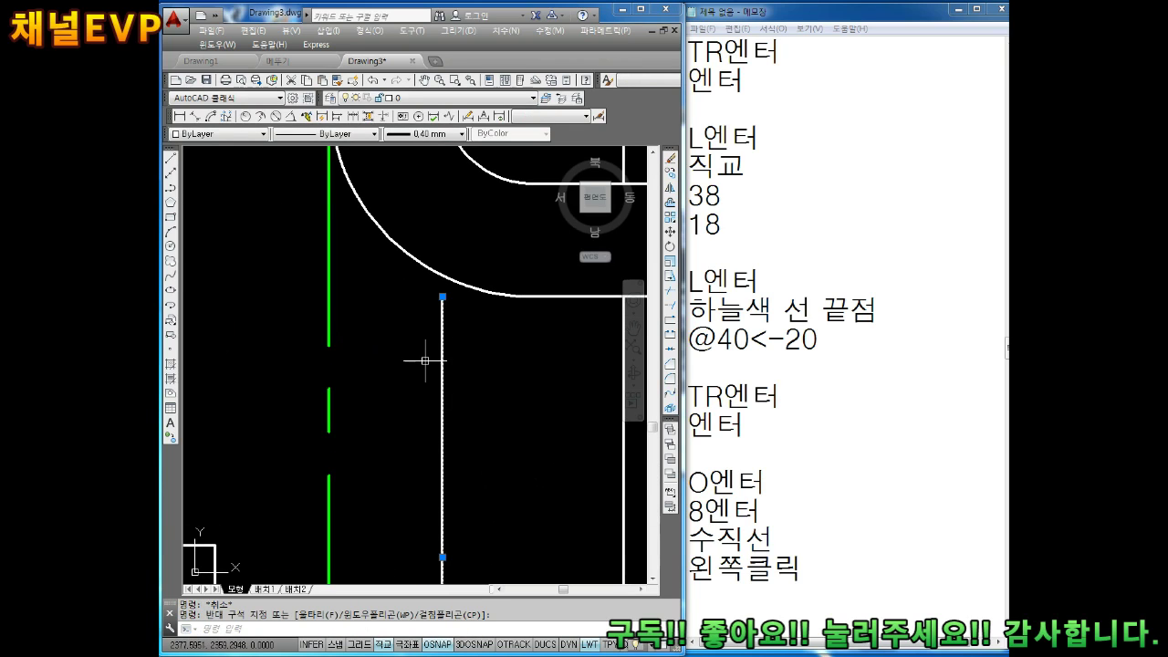
key(Escape)
scroll(446, 339, down, 3)
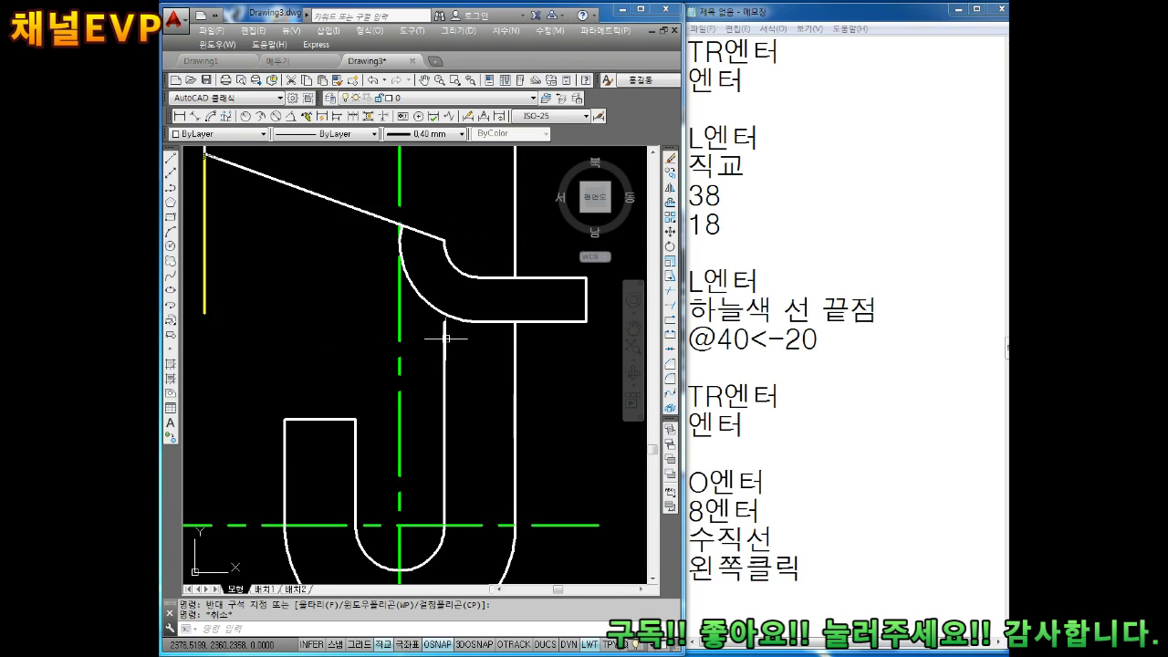
scroll(446, 339, up, 2)
scroll(444, 326, up, 2)
scroll(443, 320, down, 2)
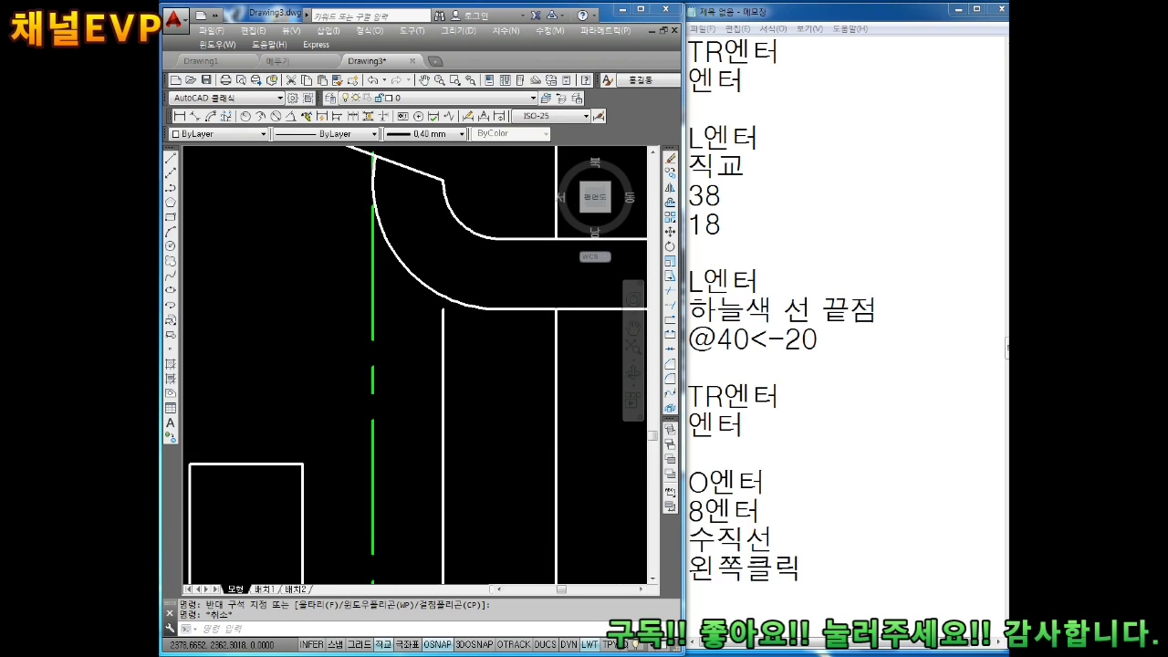
scroll(465, 338, down, 3)
scroll(459, 331, down, 2)
scroll(457, 326, down, 1)
- Write the extend notes: 'EX 엔터 연장하기', boundary arc click, line-to-lengthen click, 엔터
key(Escape)
click(838, 554)
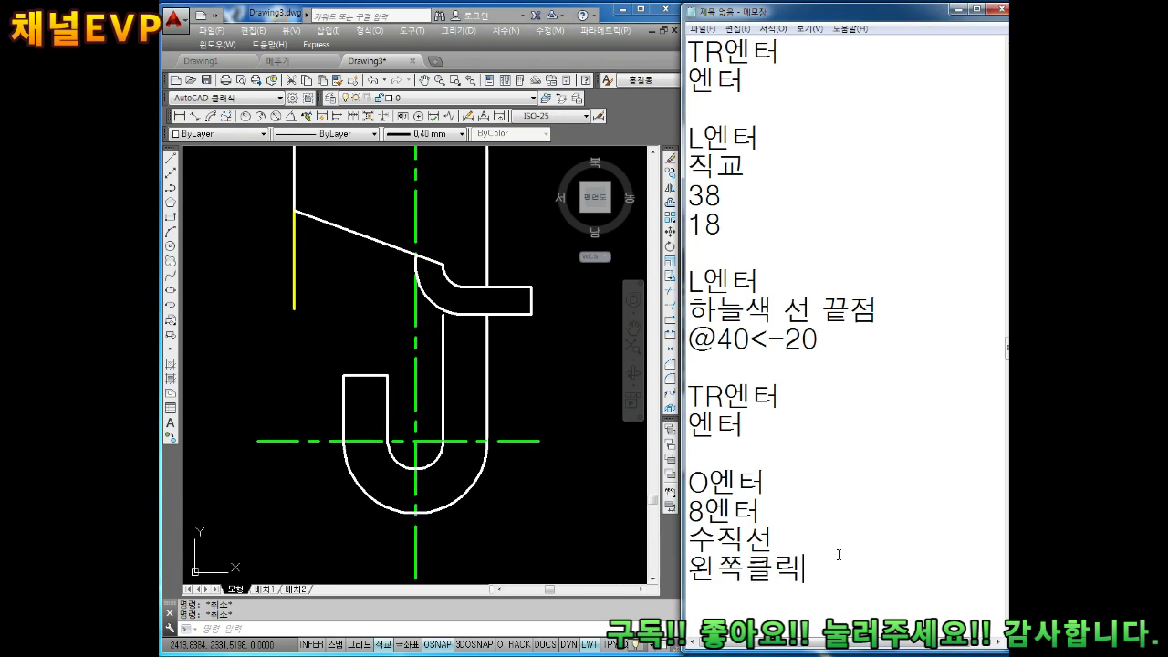
key(Return)
key(Return)
key(Return)
key(Return)
key(Return)
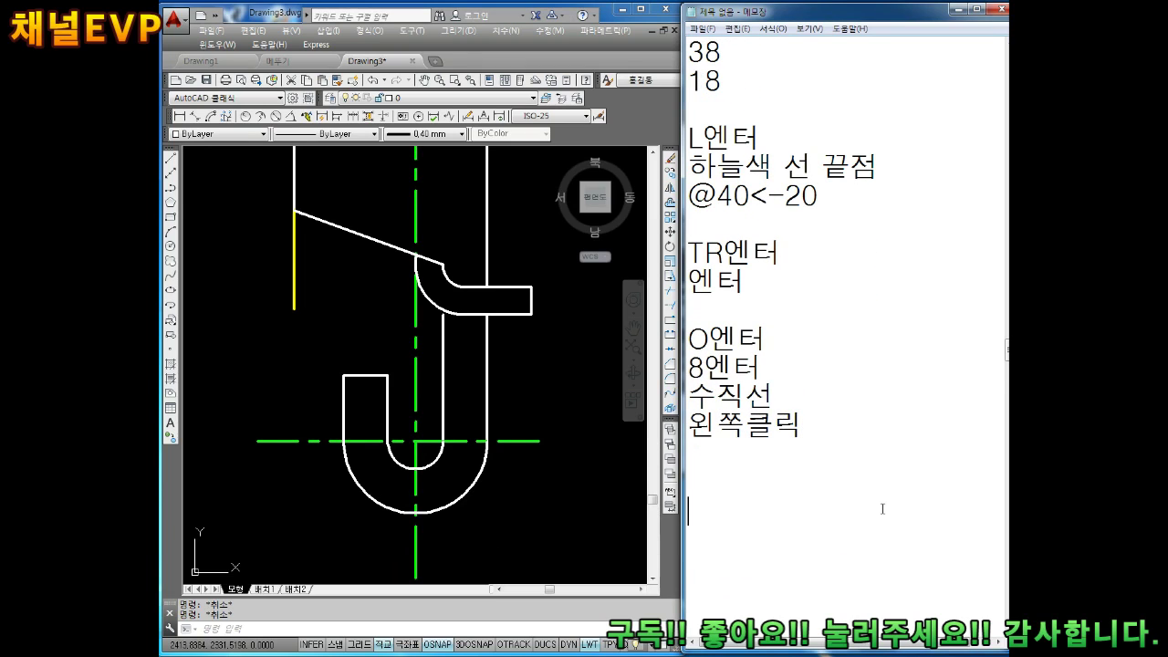
text(EX 에)
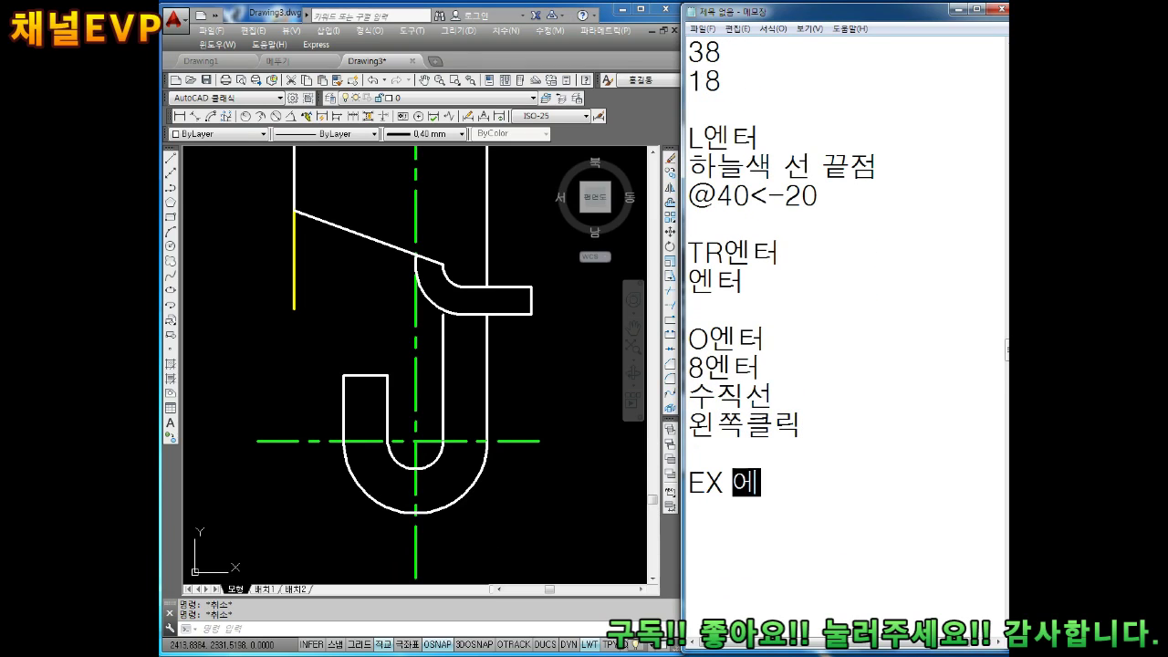
text(ㄴ터)
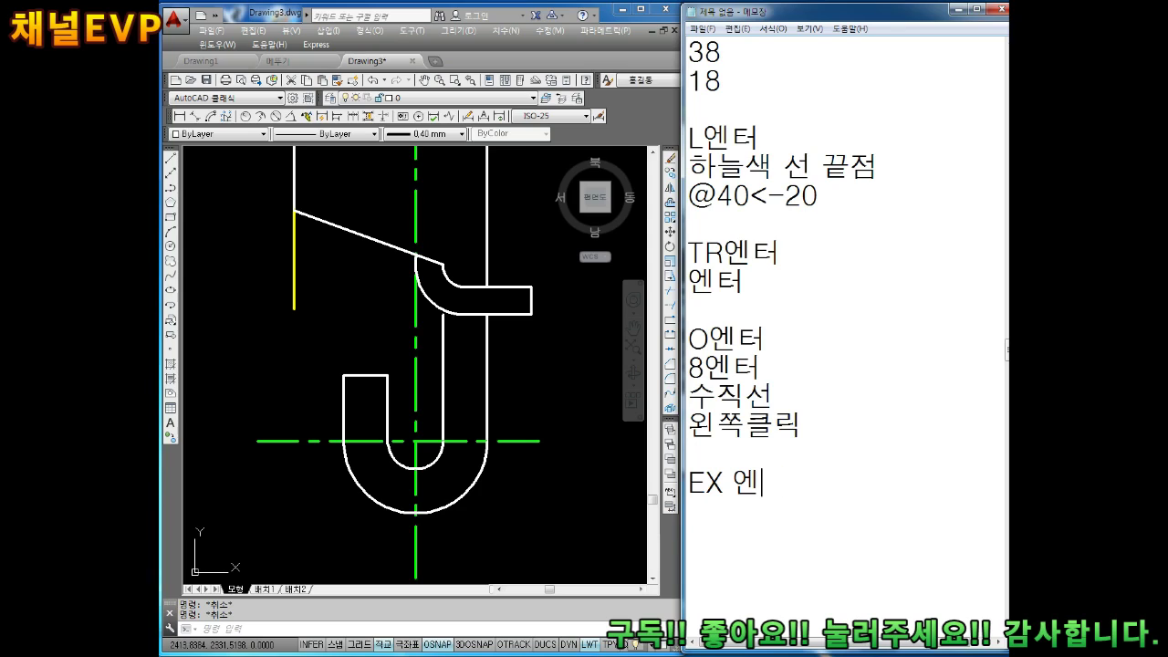
text( 연장하)
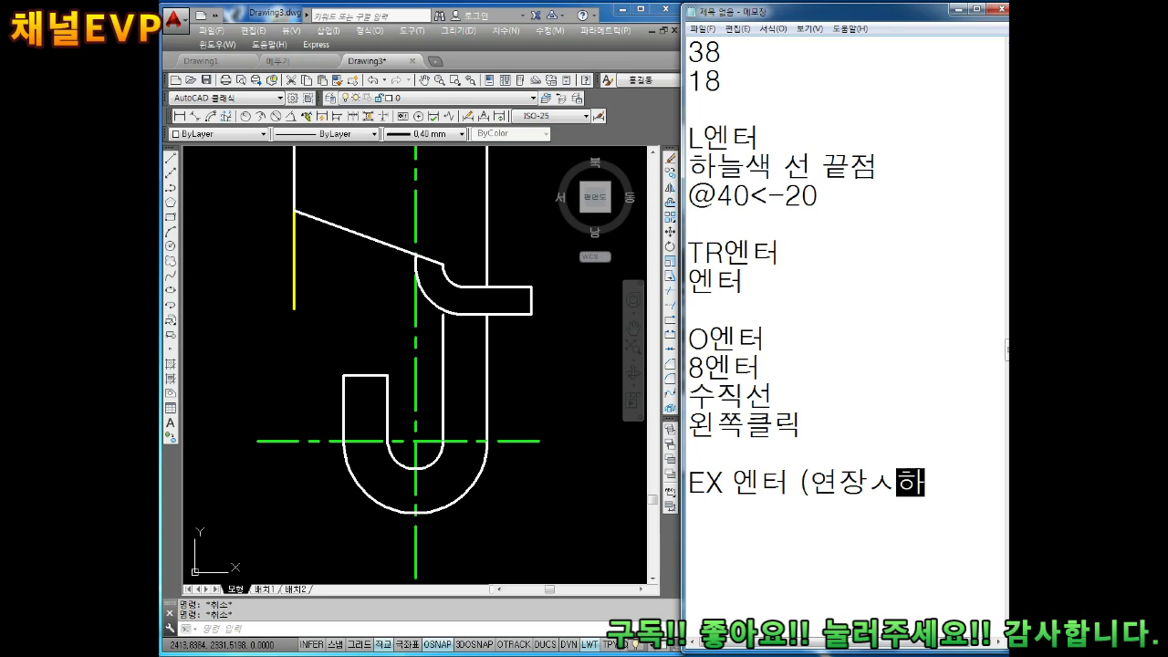
text(기 )
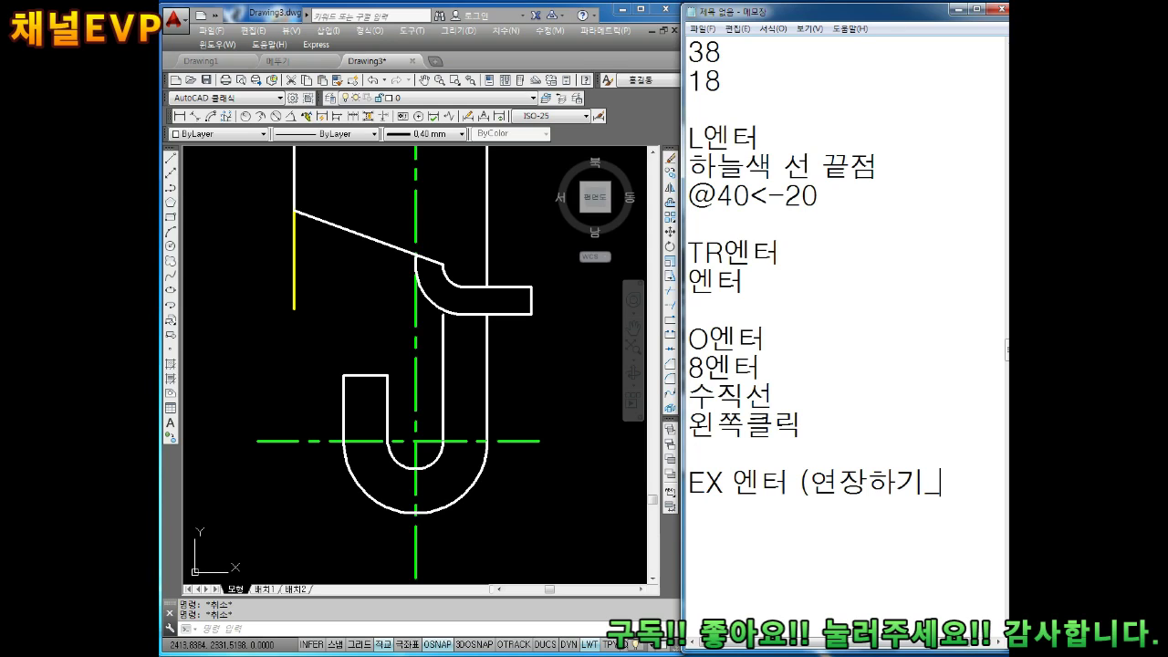
text())
key(Return)
text(경ㄱ)
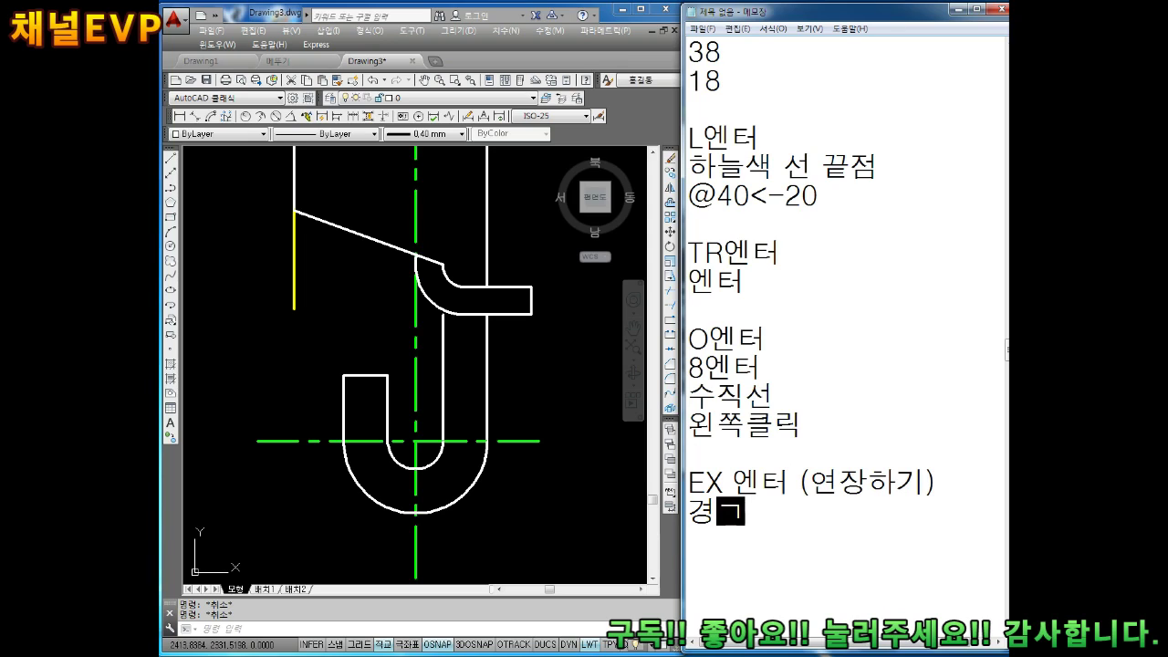
text(계선 원)
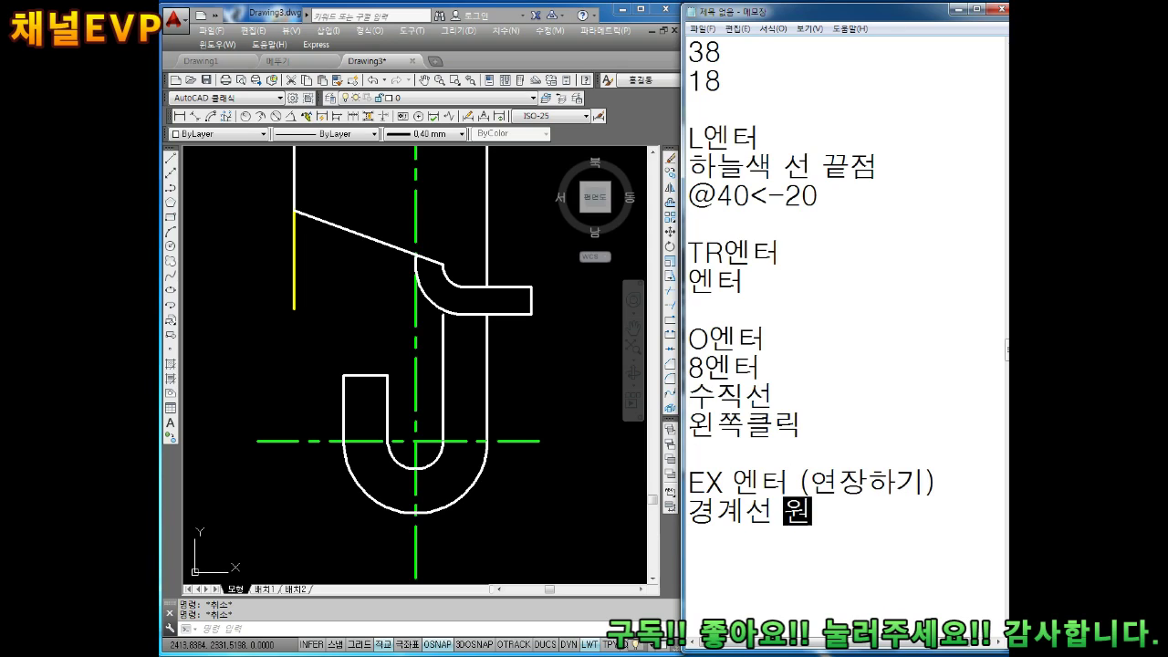
text(호 클릭)
key(Return)
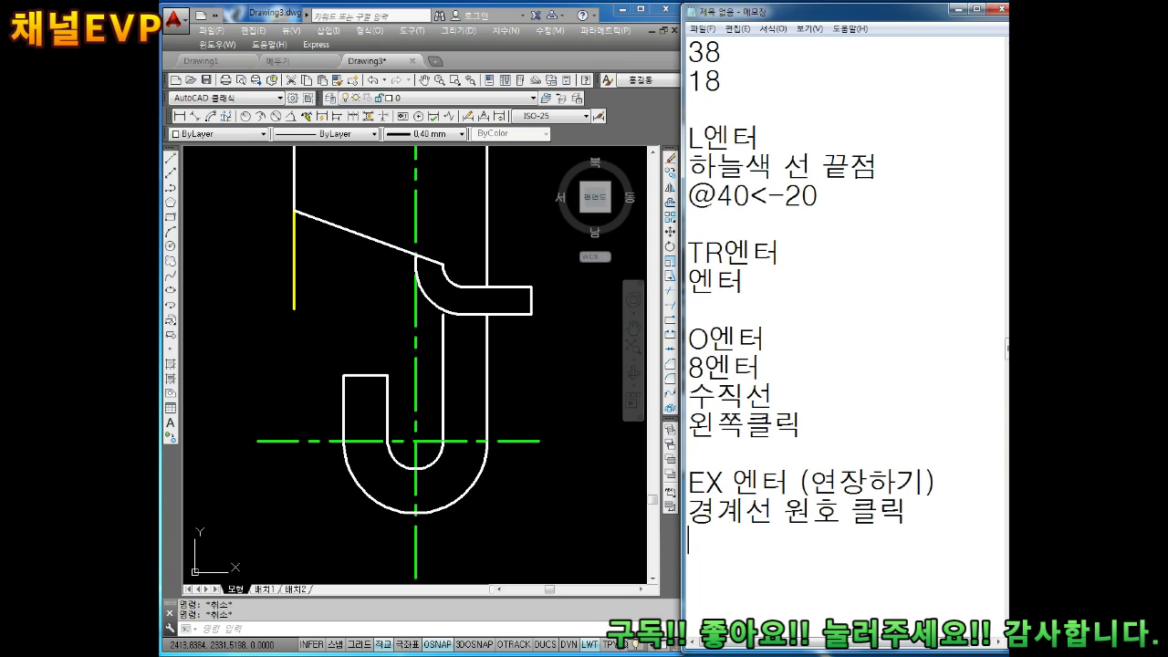
text(늘)
text(리고자 )
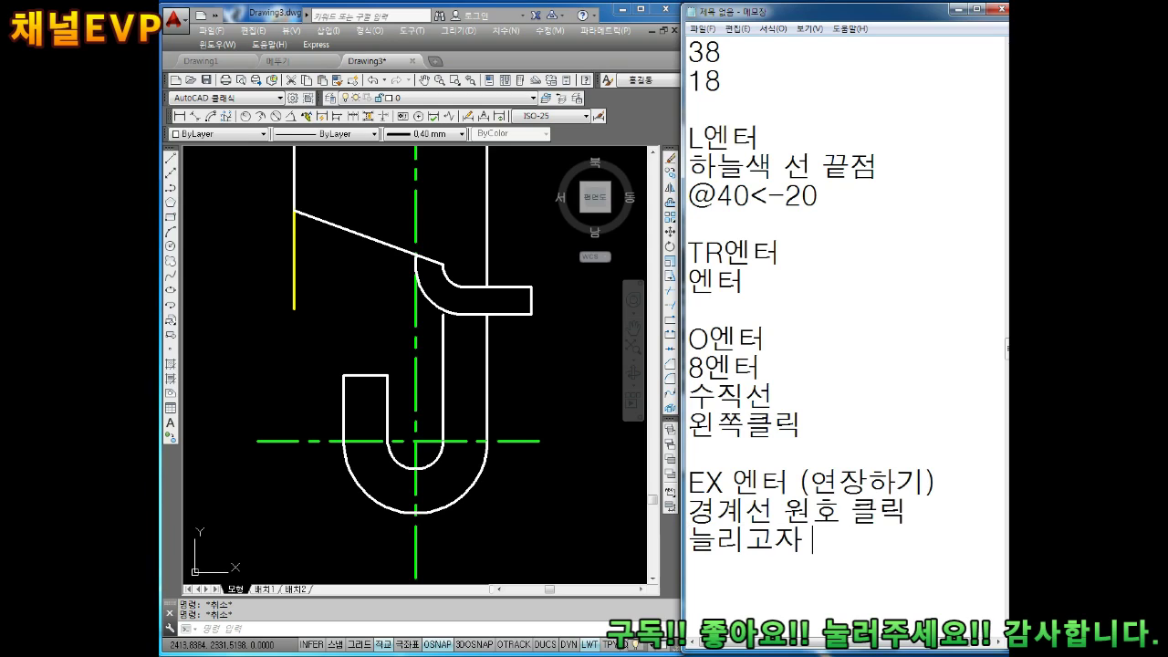
text(한는 선크리)
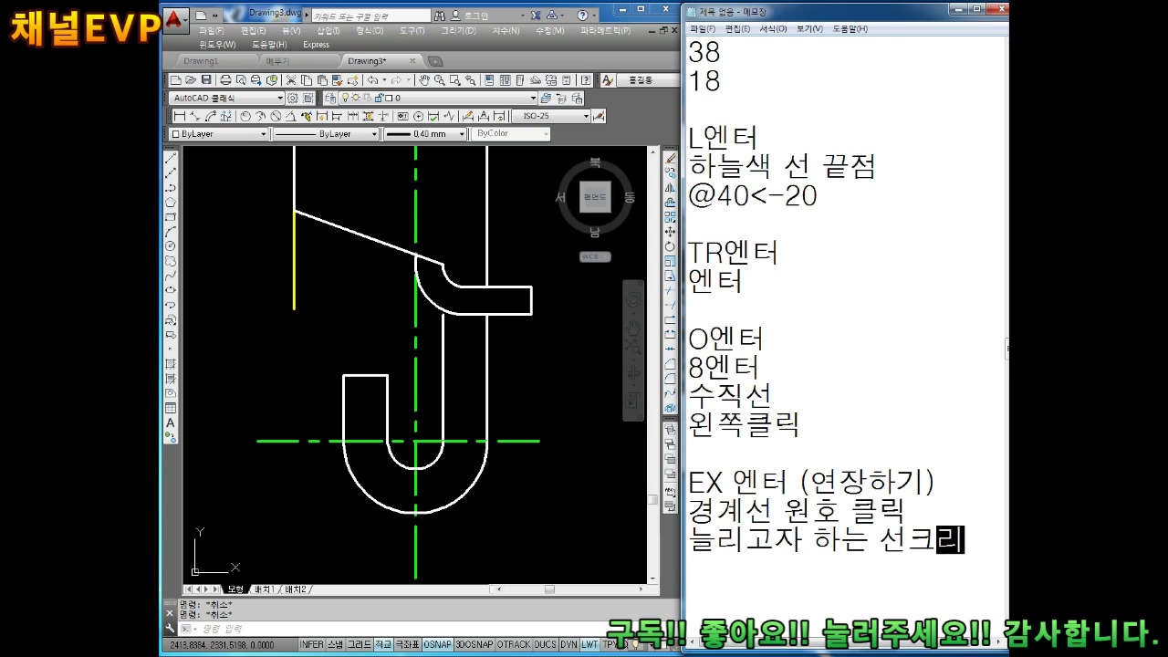
key(BackSpace)
text(클릭)
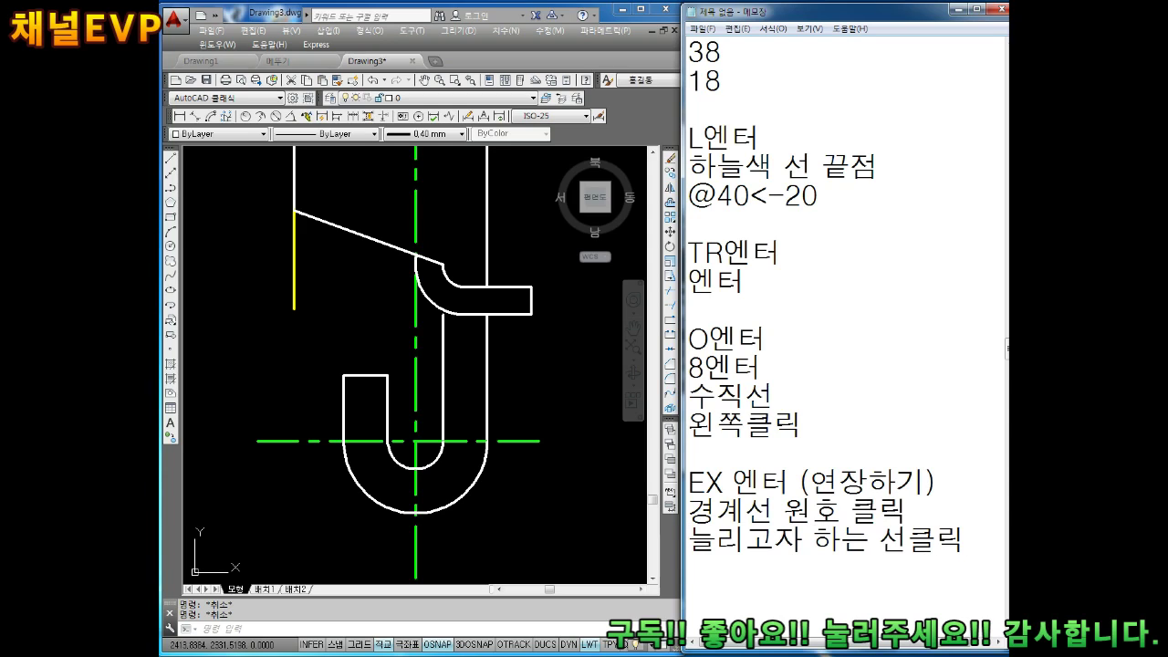
key(Return)
text(엔터)
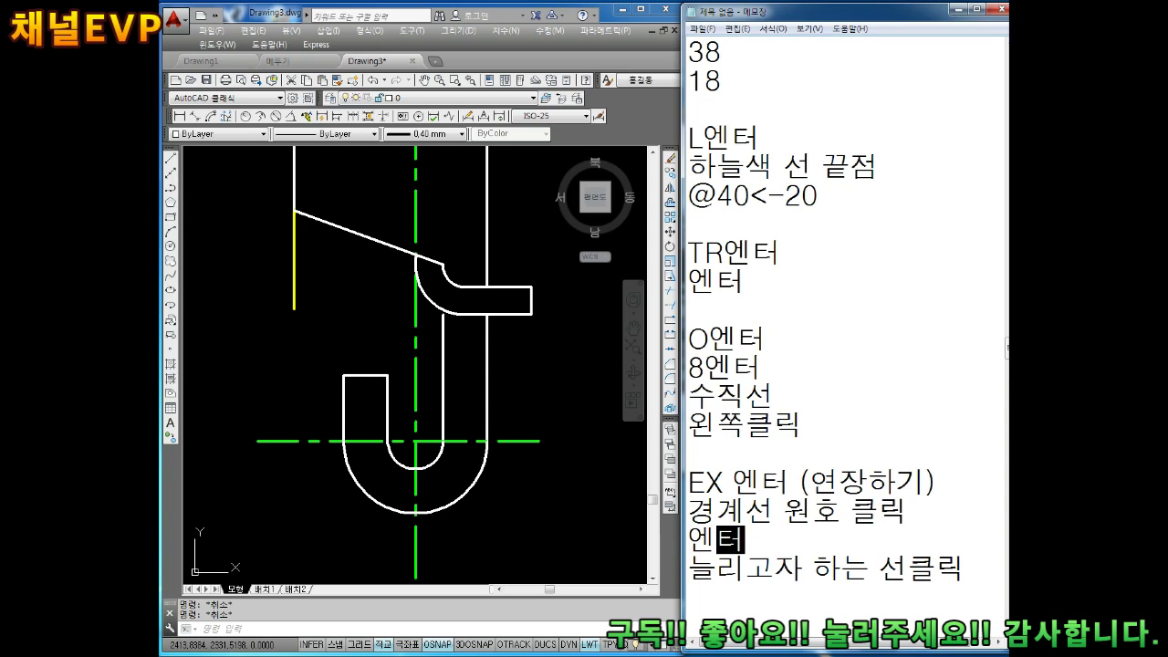
- Start EX with the hook arc as boundary, then cancel the extend
click(588, 339)
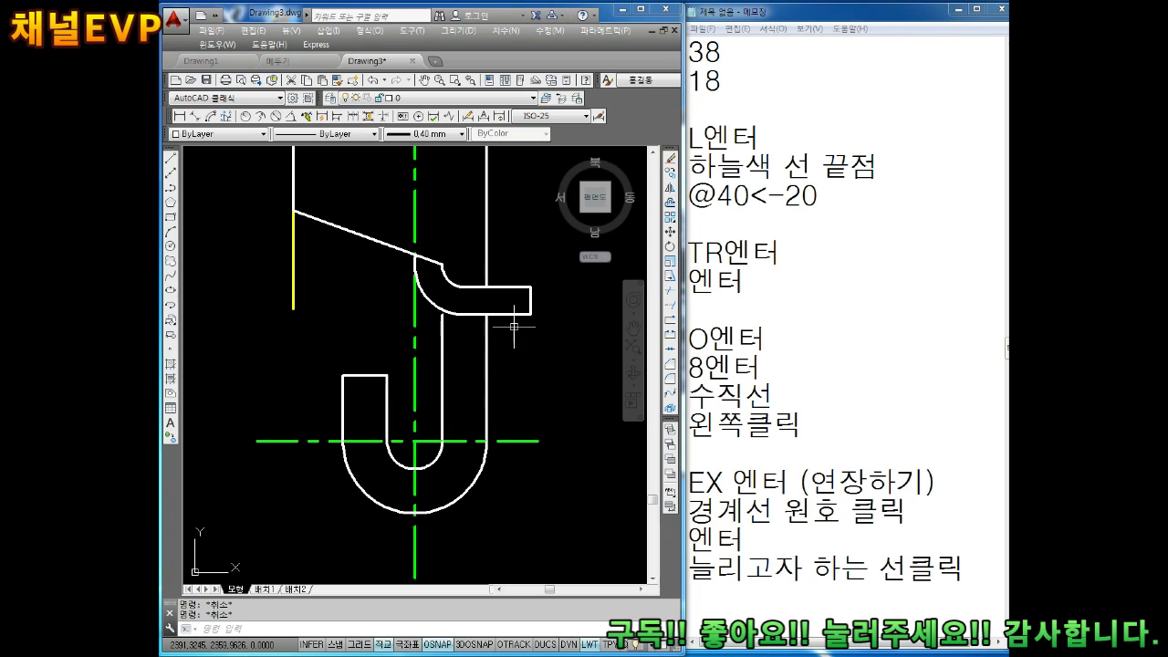
click(428, 628)
text(EX)
key(Return)
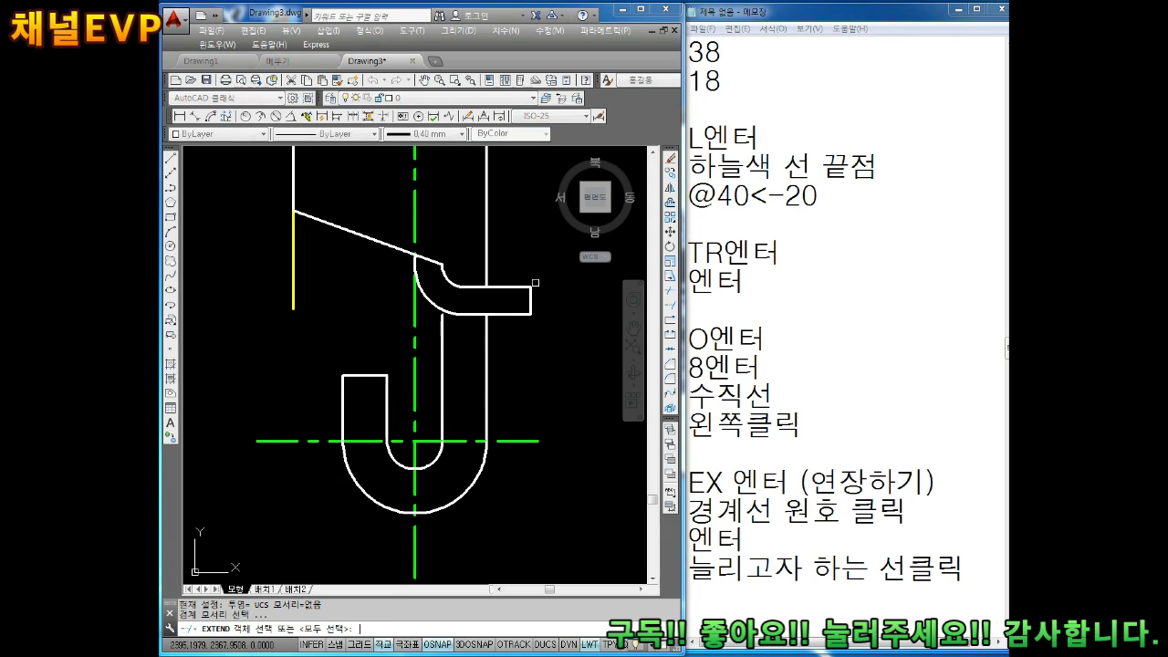
scroll(435, 301, up, 2)
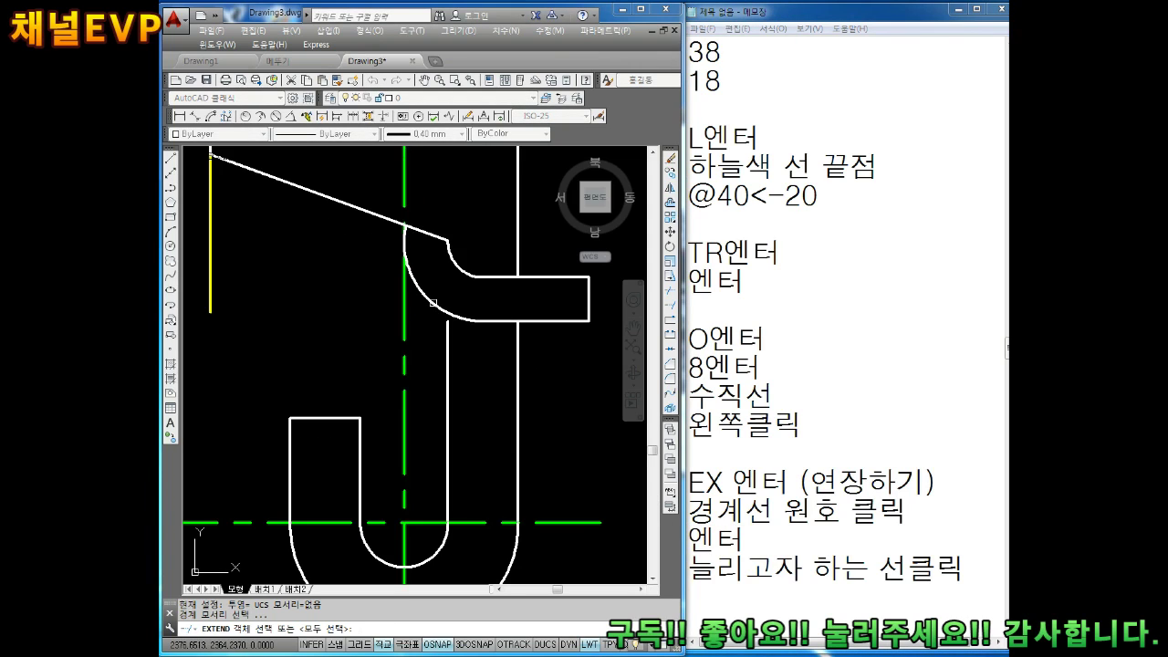
click(433, 302)
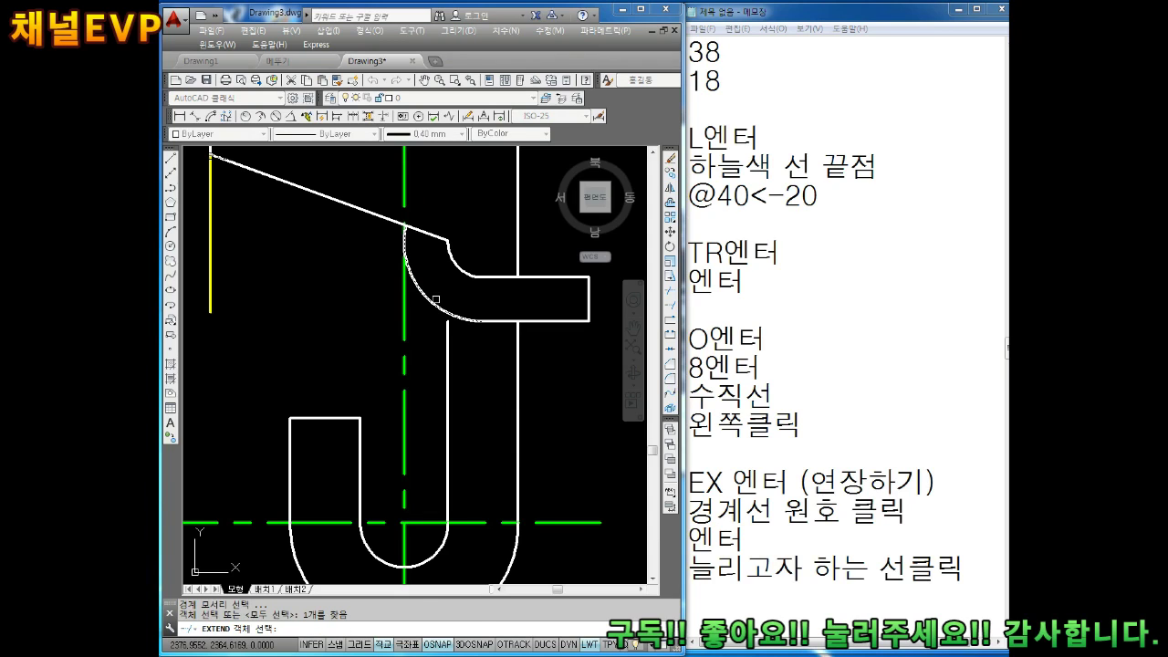
key(Return)
middle_drag(442, 349, 424, 350)
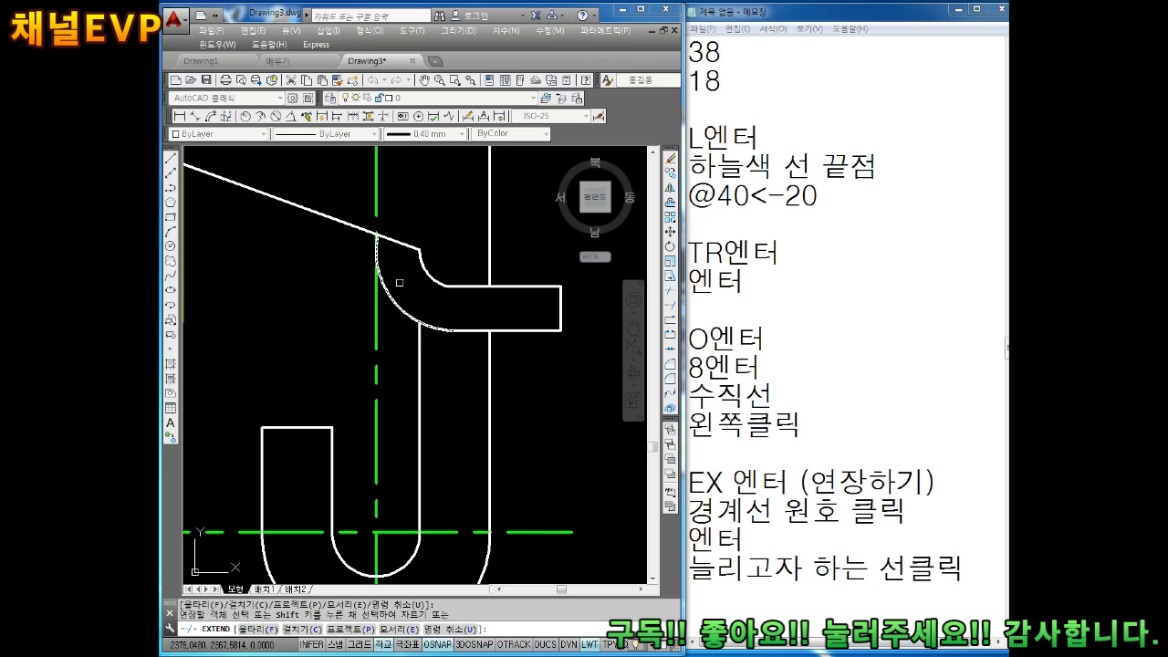
scroll(396, 397, down, 2)
key(Escape)
key(Escape)
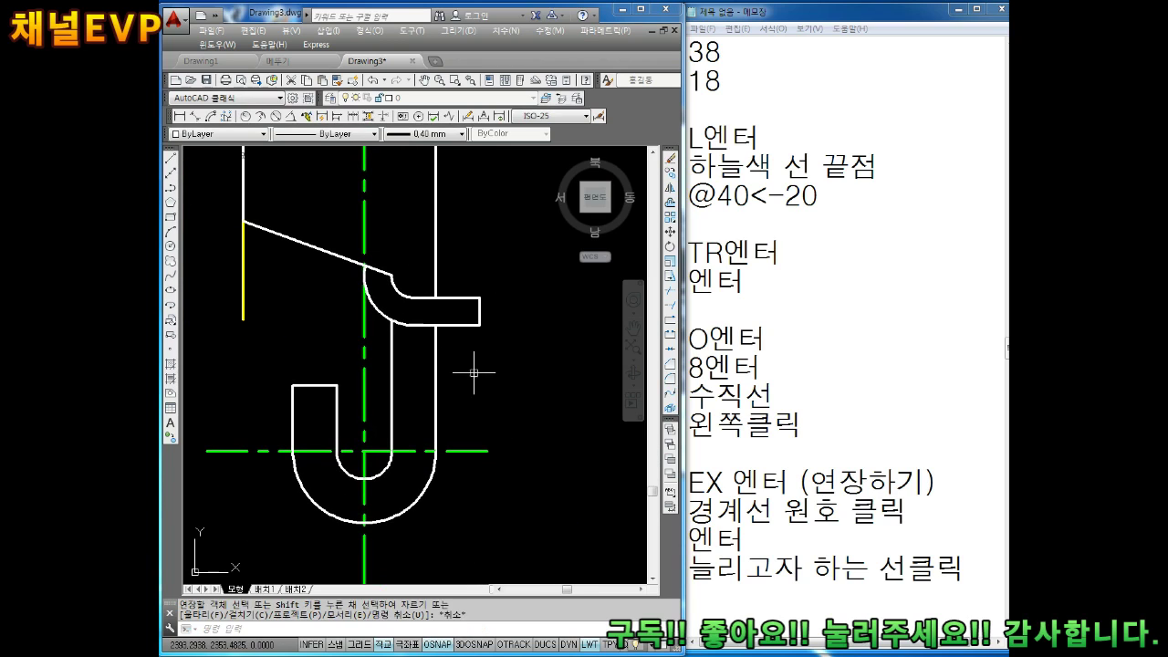
middle_drag(481, 370, 464, 365)
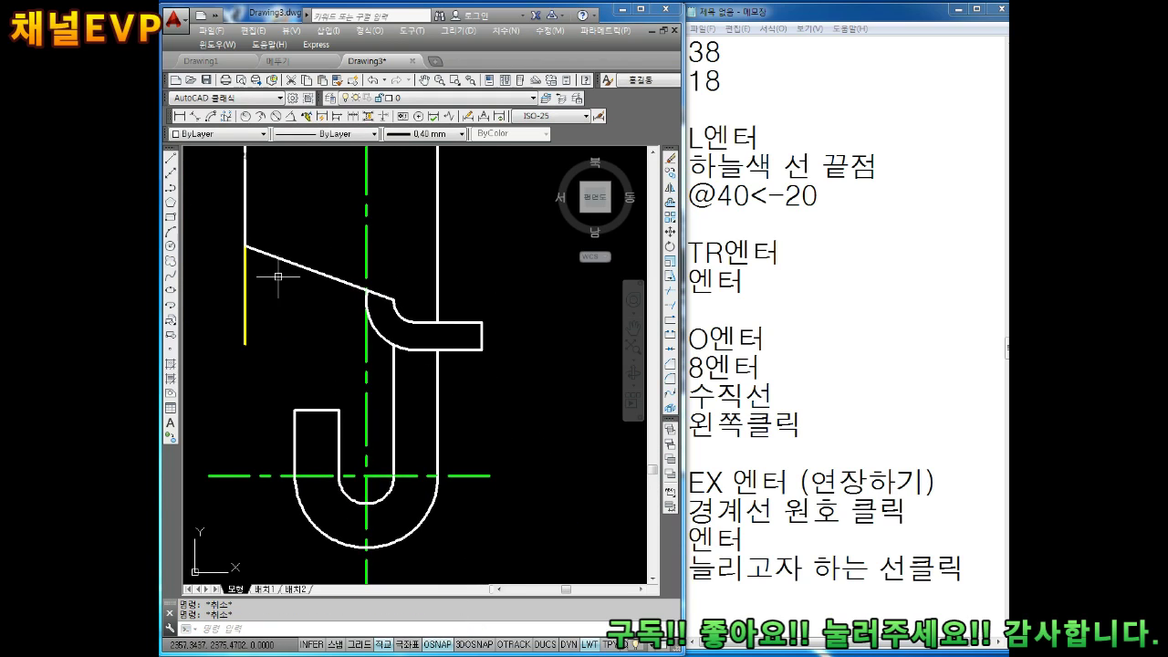
middle_drag(313, 274, 466, 354)
scroll(435, 342, down, 2)
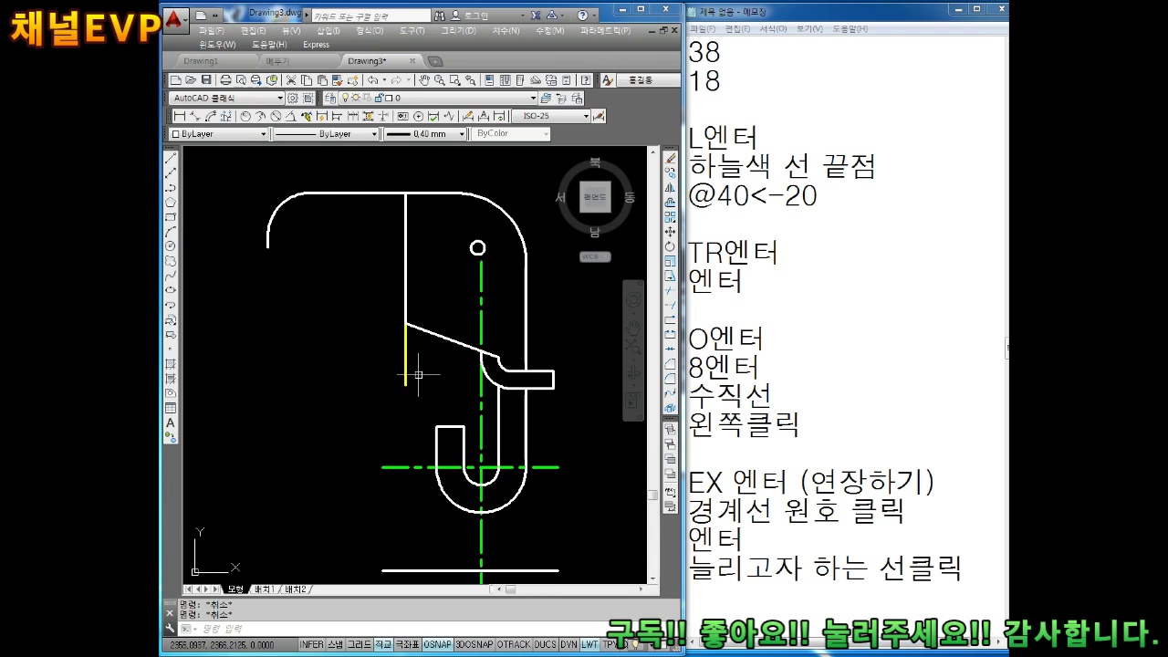
click(406, 363)
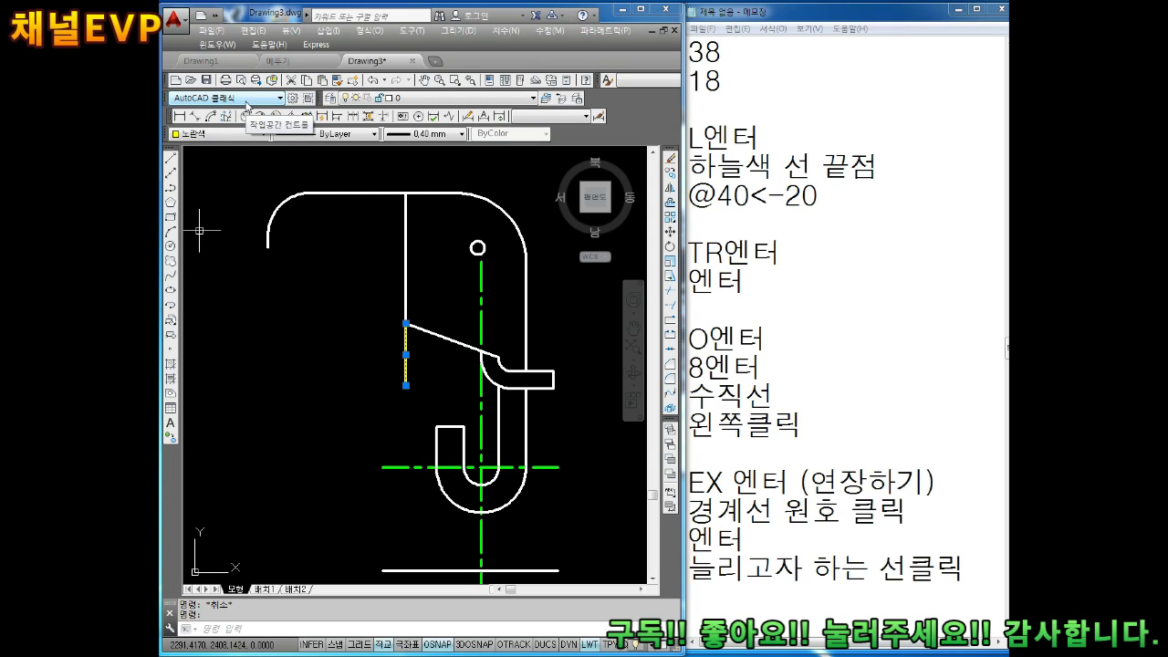
click(743, 332)
scroll(743, 332, down, 3)
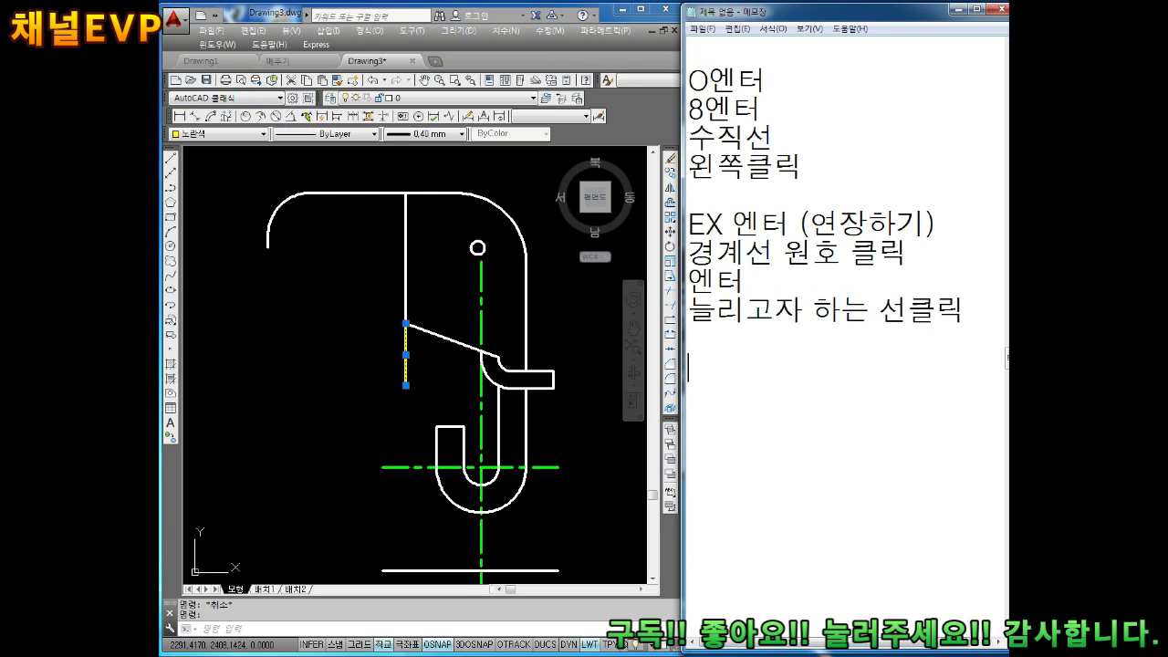
text(니L엔터)
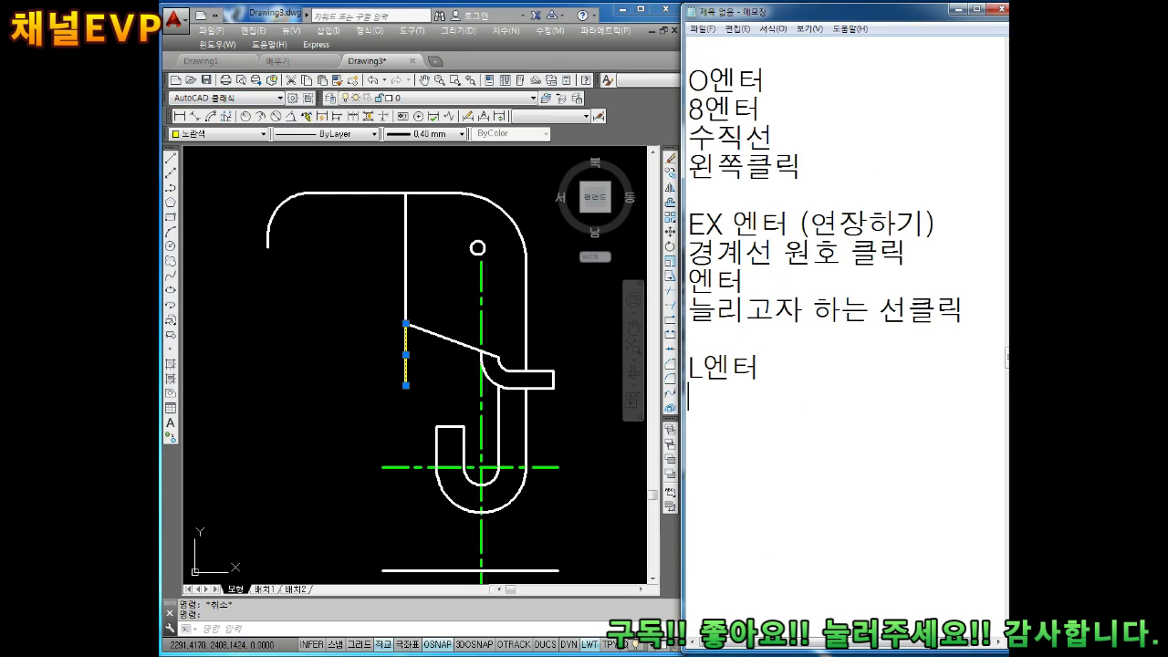
key(Return)
text(노랑ㅅ색 ㄲ,ㅡㅌ)
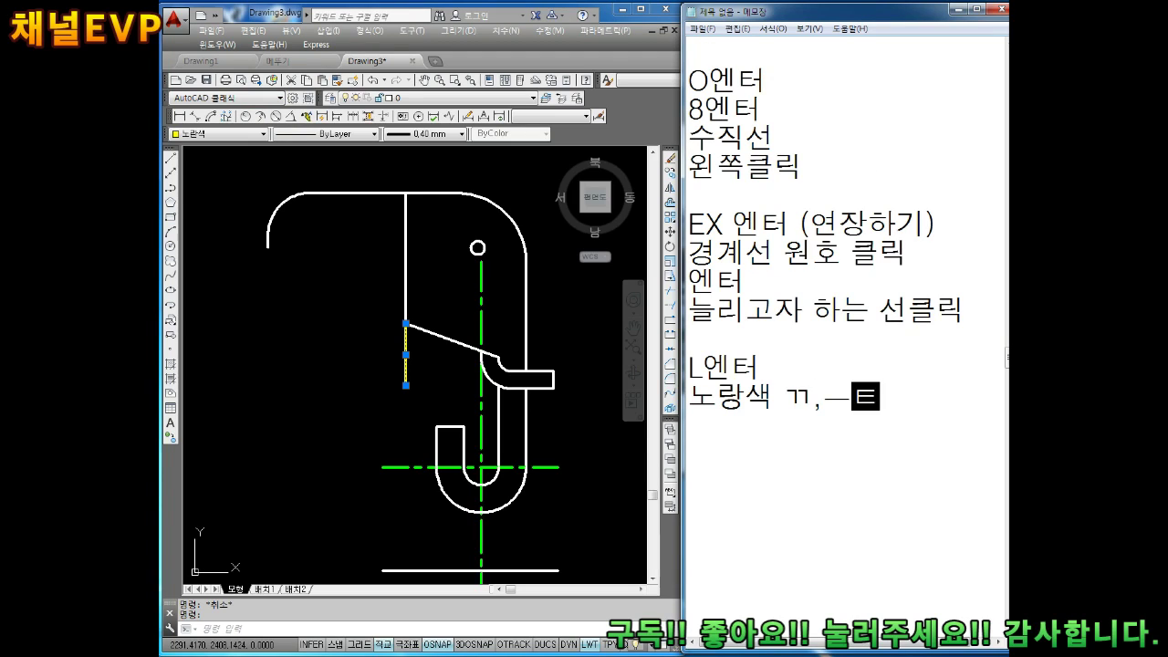
text(끝점)
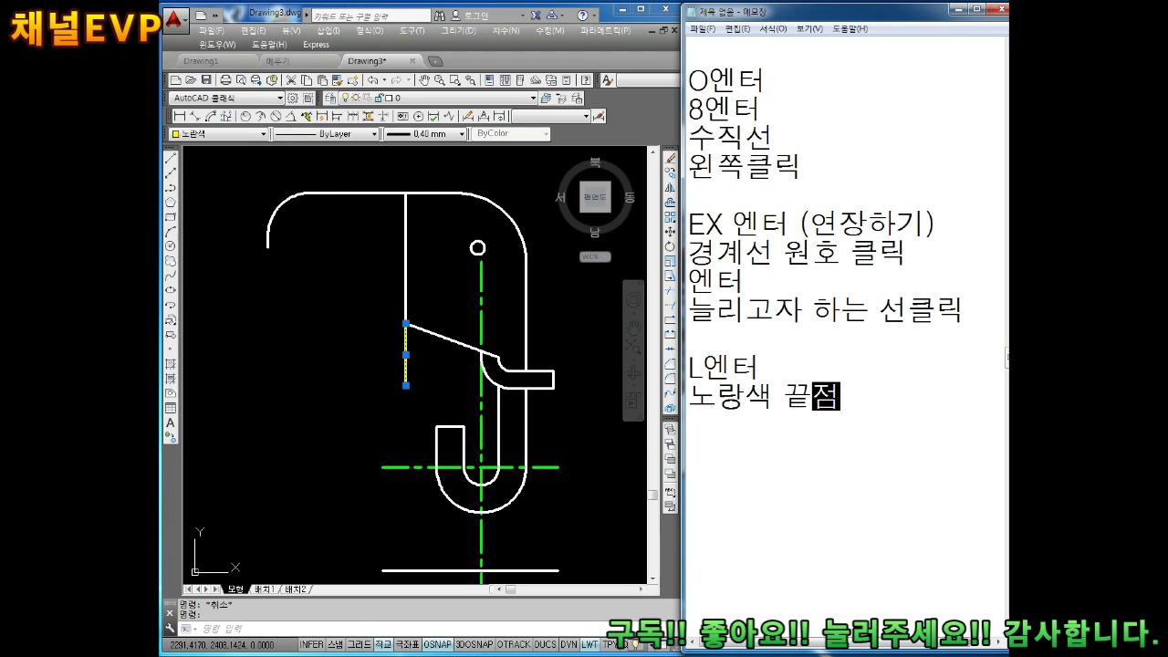
key(Return)
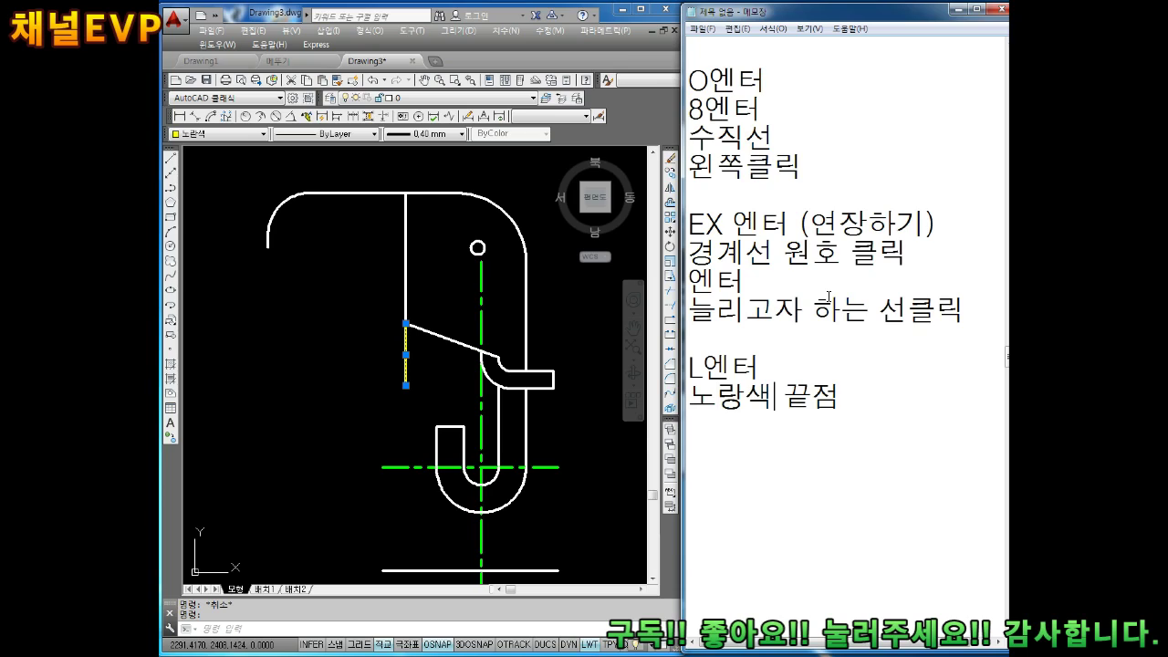
text(선)
key(Down)
text(@)
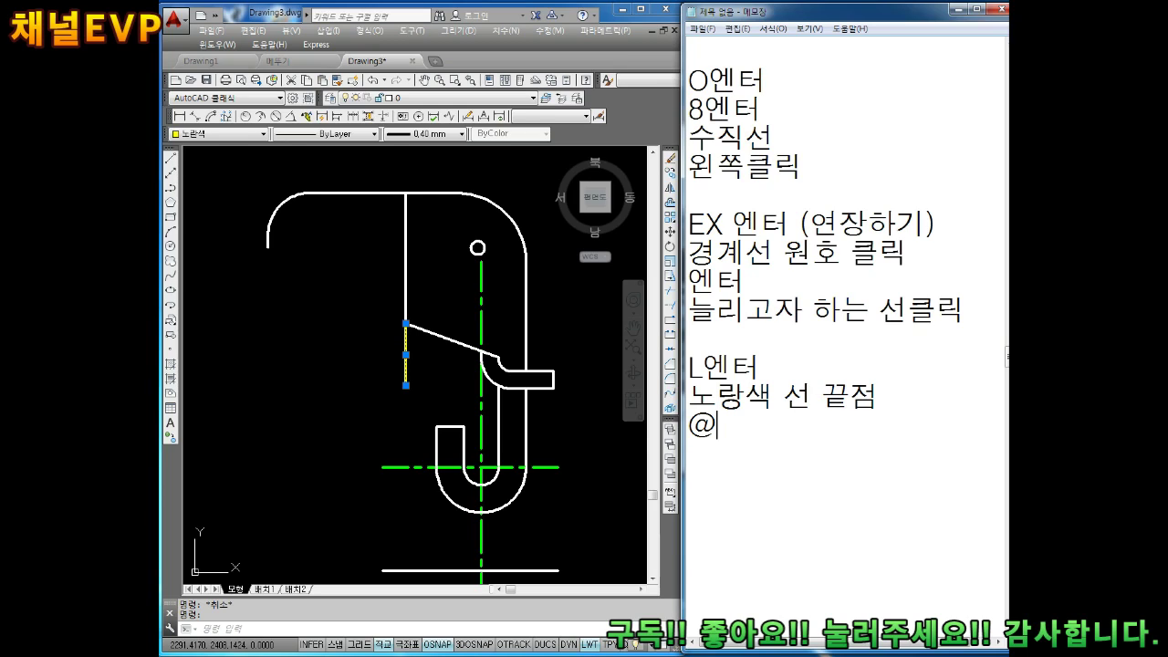
text(45)
text(<)
text(1)
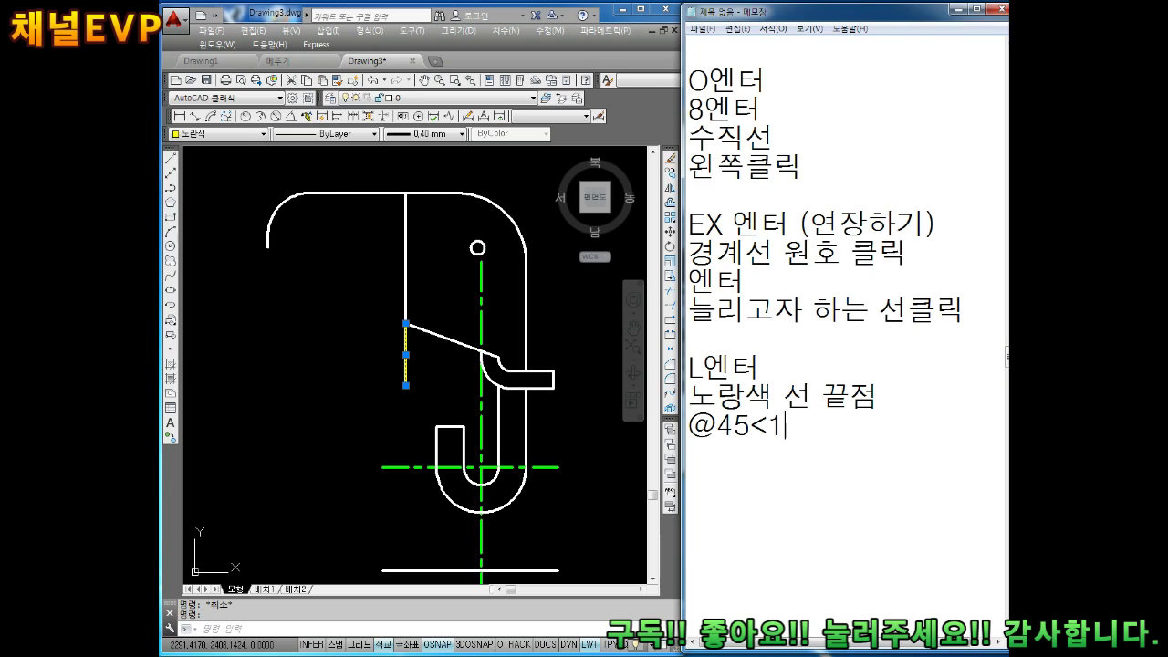
text(60)
- Draw a 45-unit line at 160° from the yellow line's bottom endpoint
key(Escape)
middle_drag(404, 386, 390, 381)
key(Tab)
text(L)
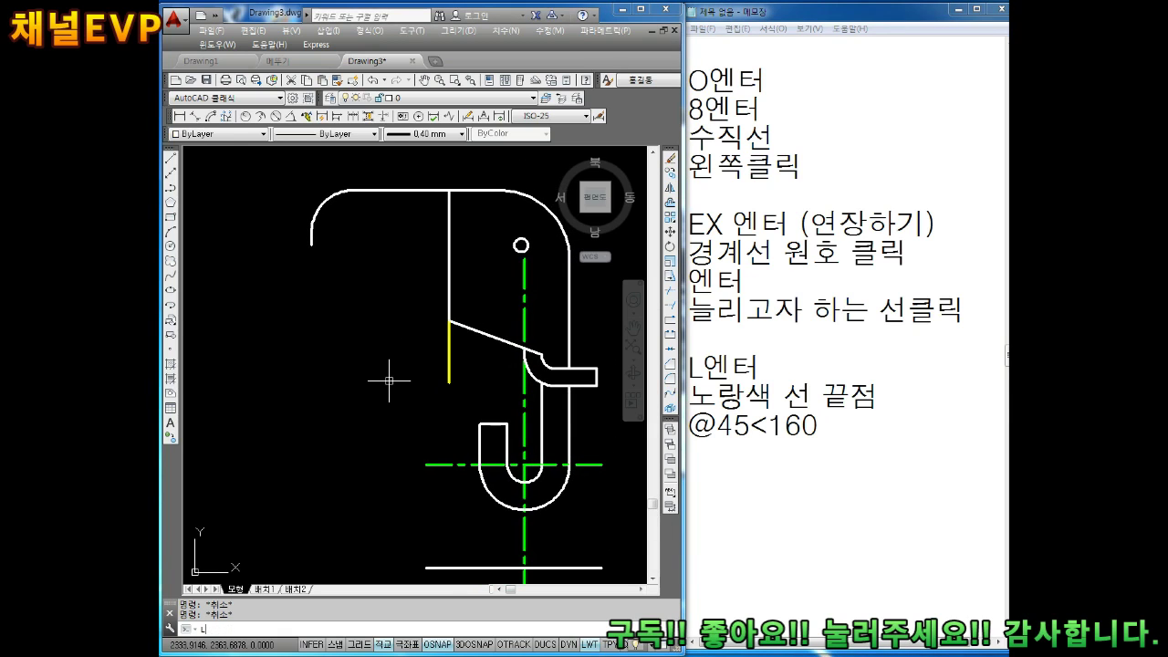
key(Return)
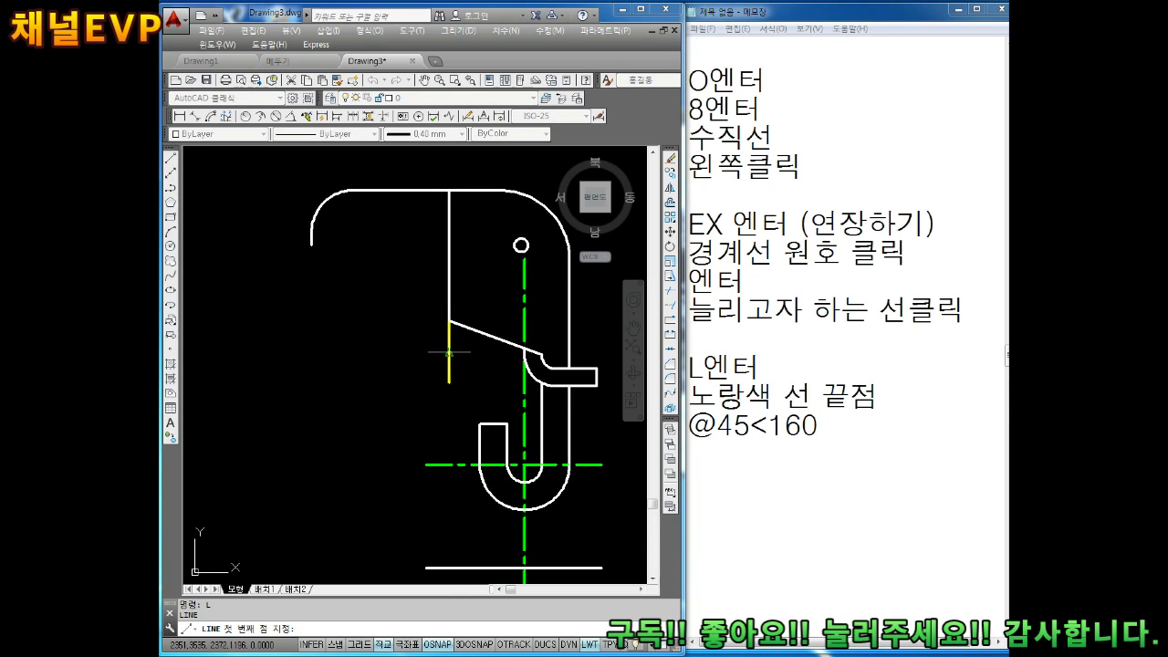
click(449, 381)
text(@45<160)
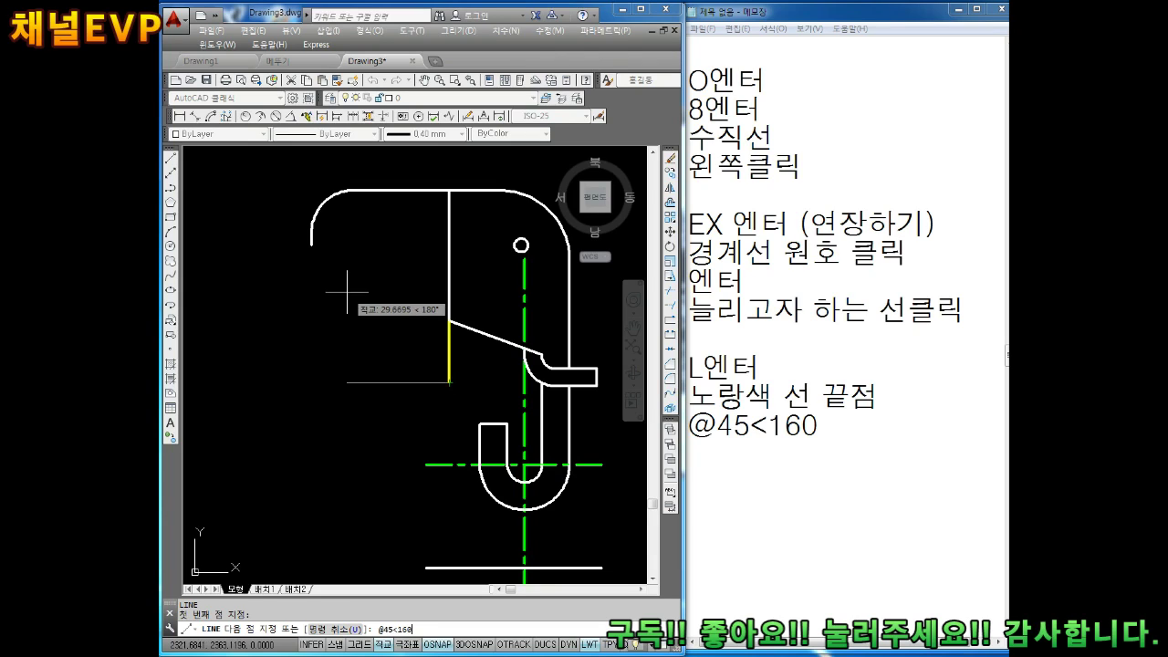
key(Return)
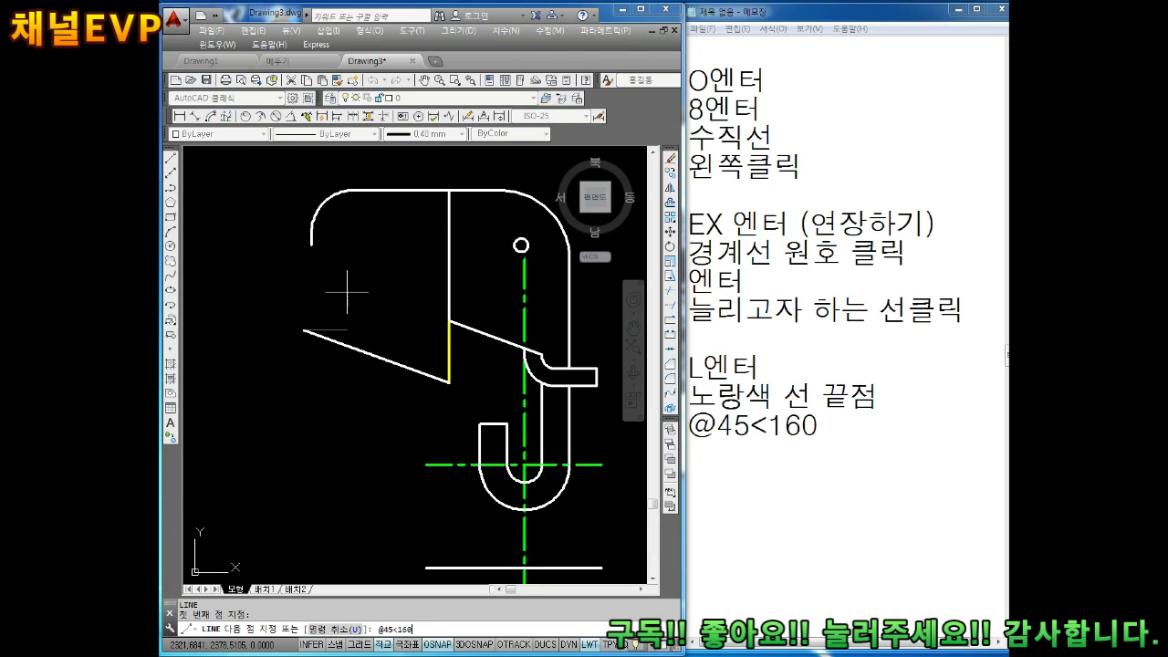
key(Escape)
key(Escape)
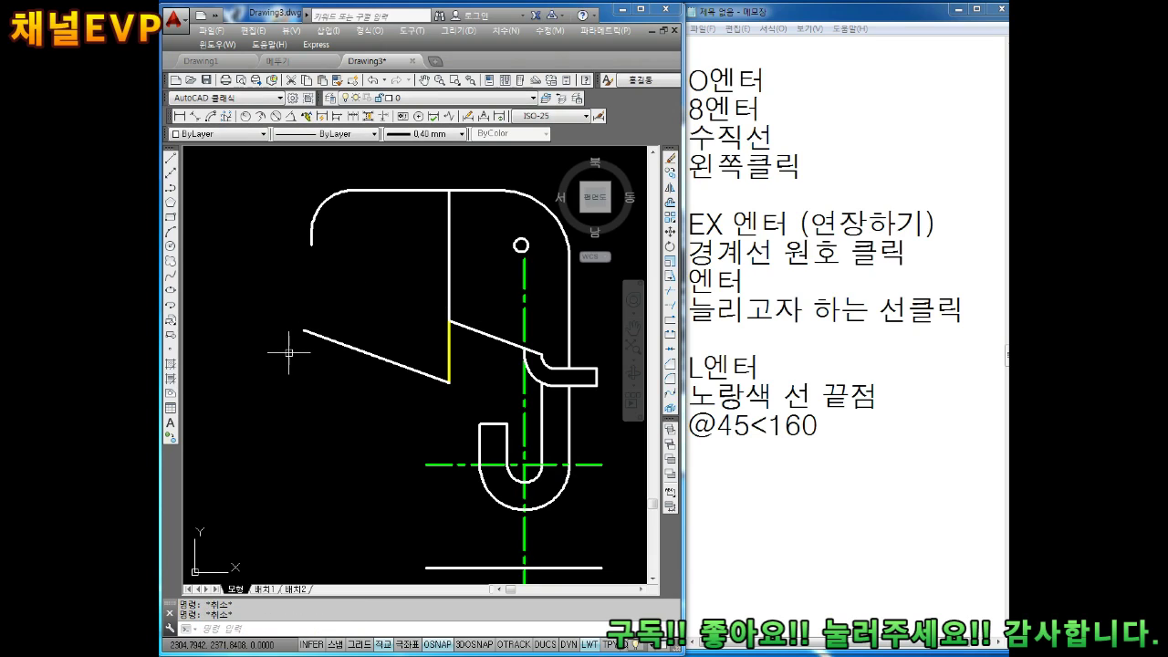
scroll(301, 351, up, 1)
scroll(339, 297, up, 1)
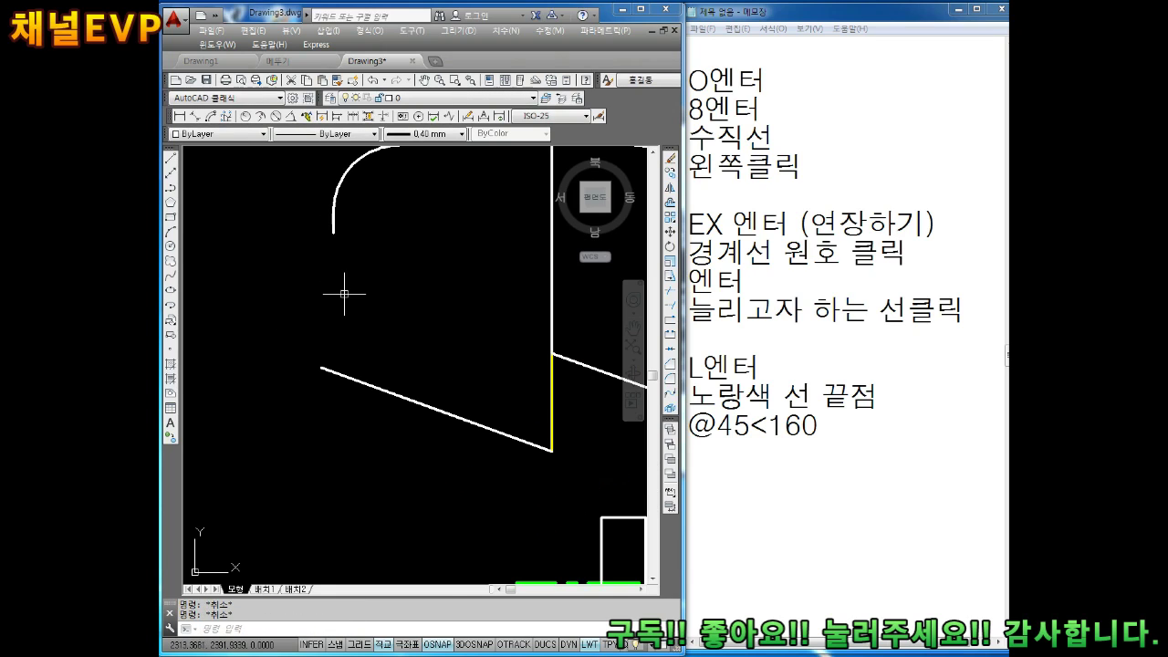
- Grip-stretch the short vertical line under the top-left arc down past the 160° line
text(L)
key(Return)
key(Escape)
click(334, 228)
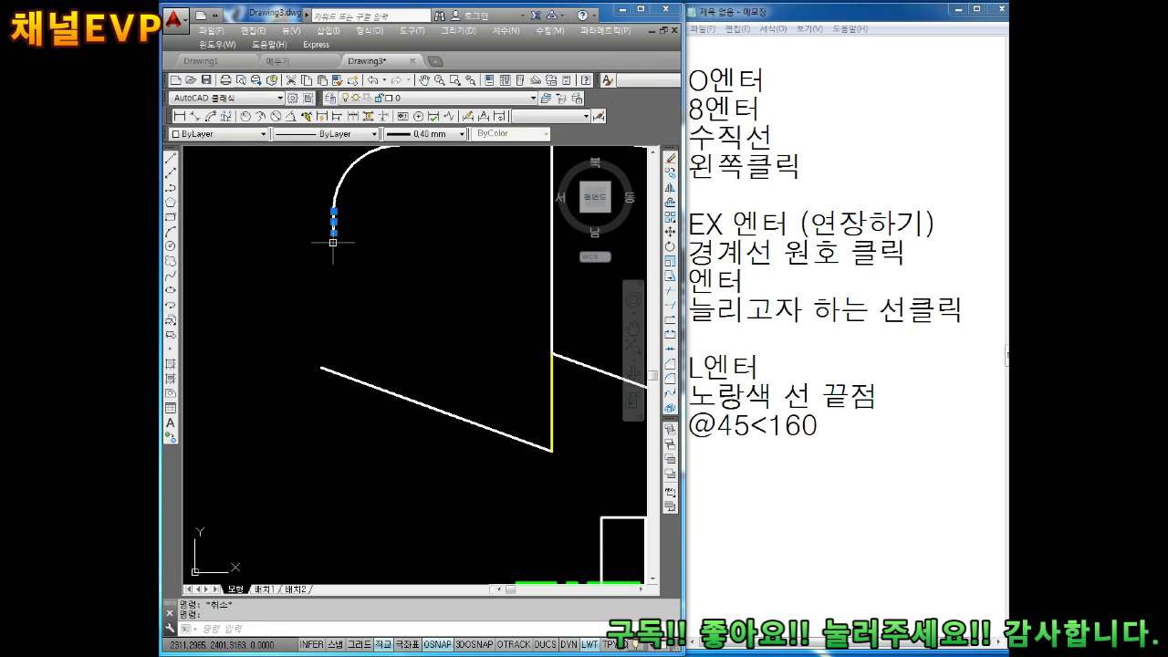
click(333, 233)
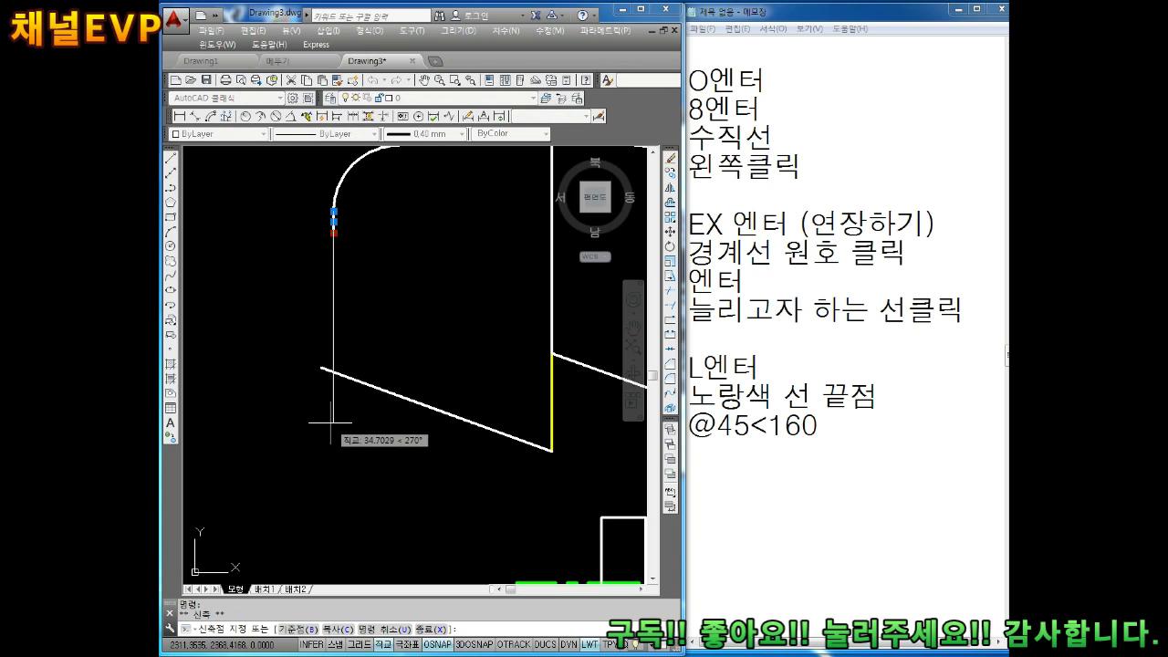
key(Escape)
scroll(366, 407, down, 3)
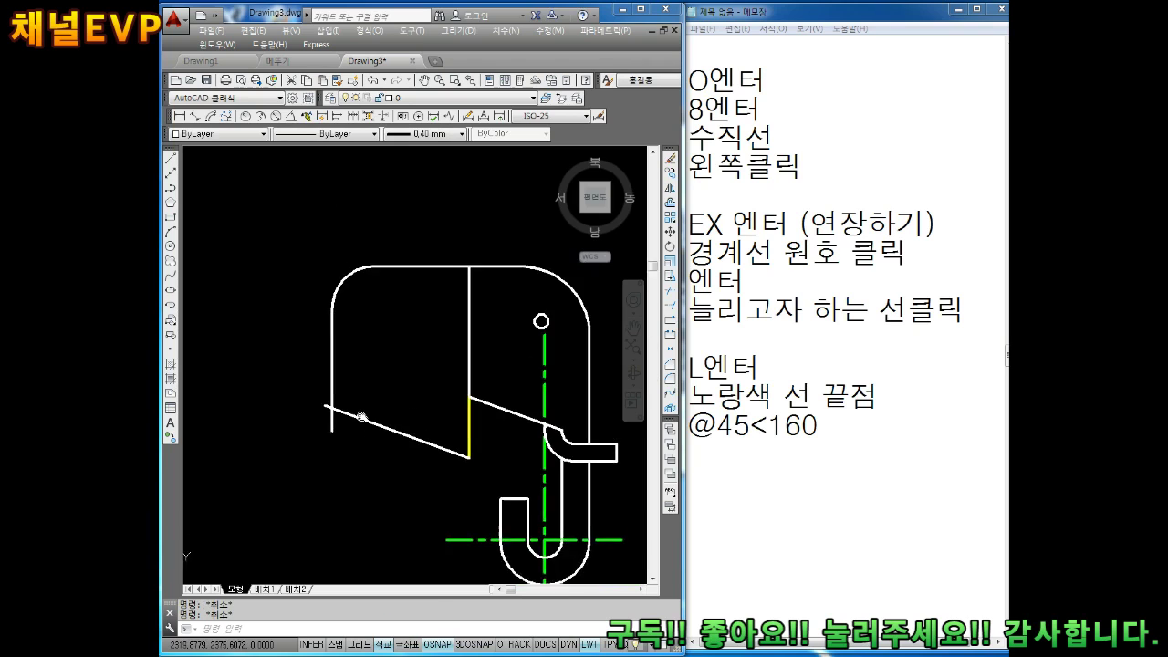
scroll(327, 394, up, 3)
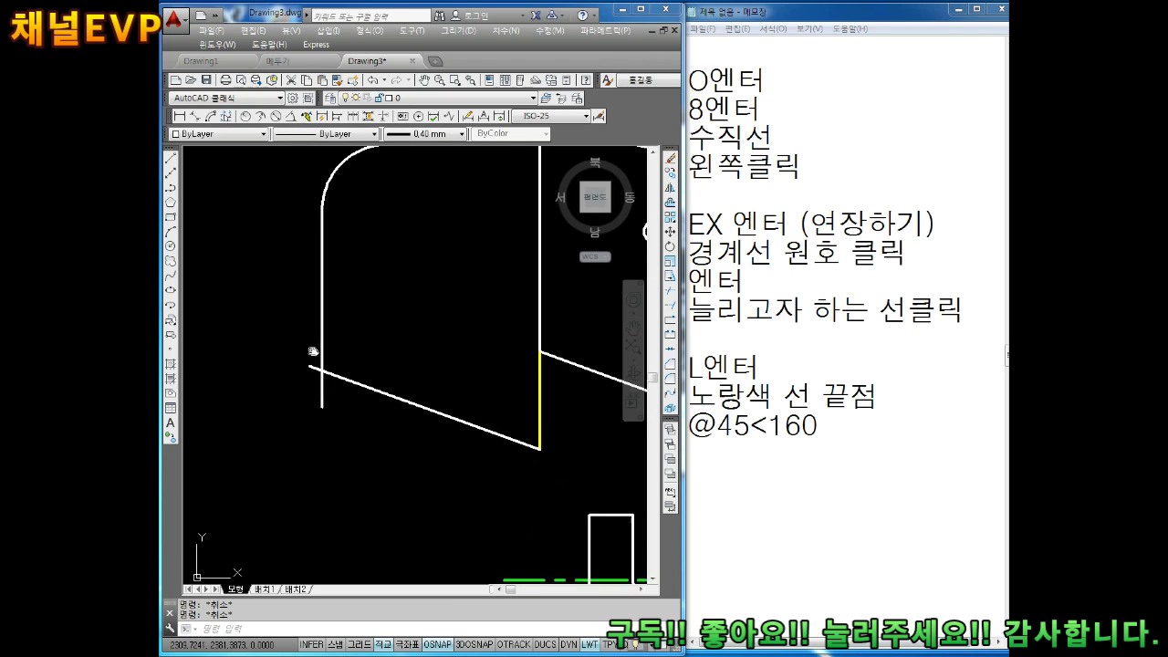
middle_drag(328, 394, 341, 434)
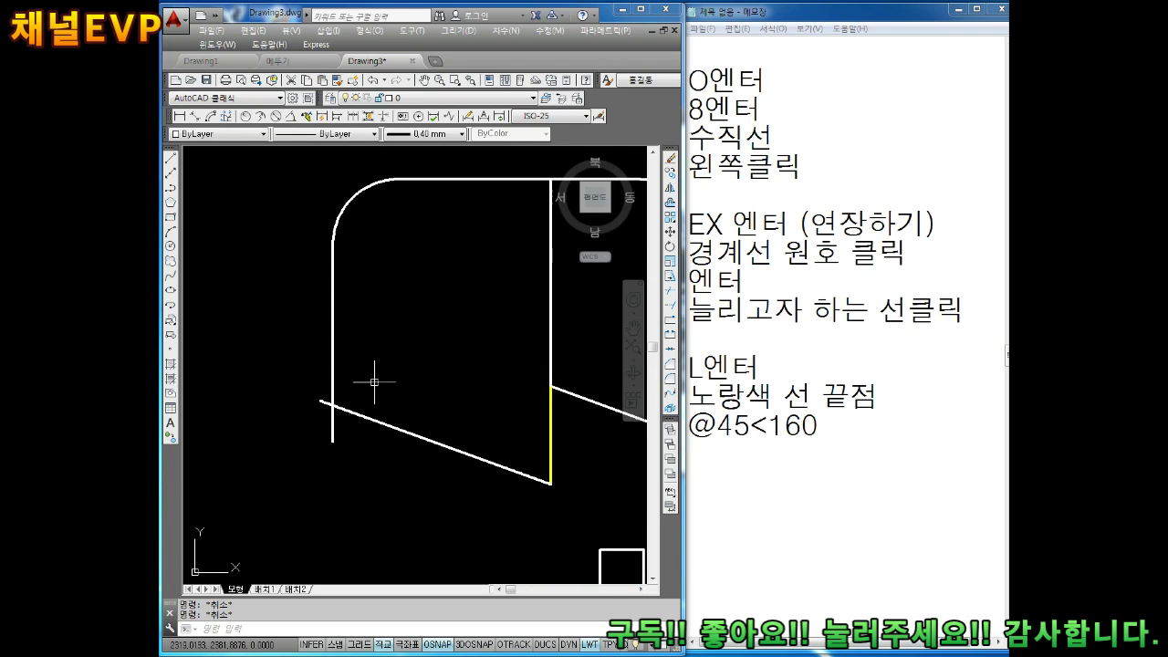
click(744, 531)
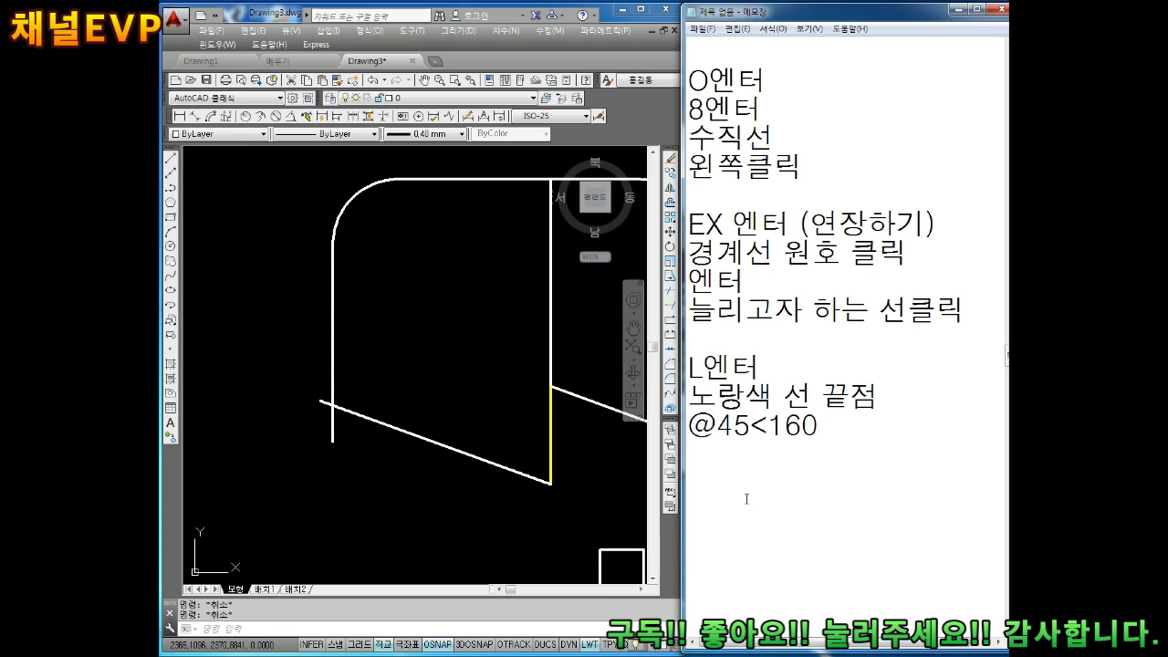
text(TR엔터)
key(Return)
text(엔)
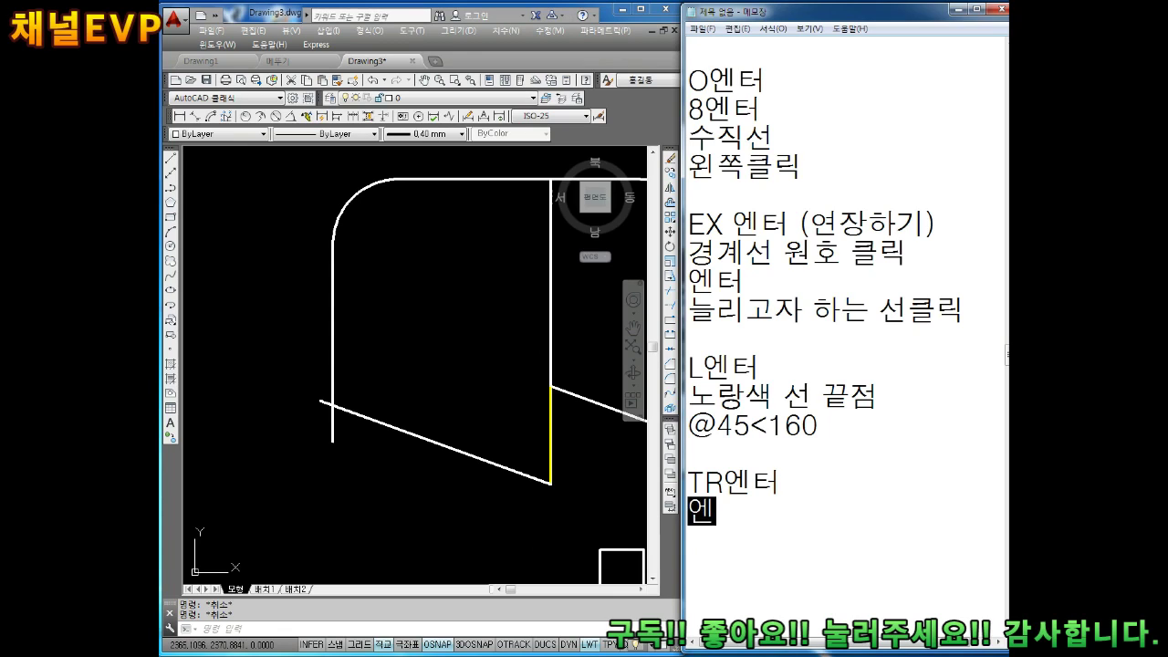
text(터₩)
key(Return)
key(BackSpace)
key(Return)
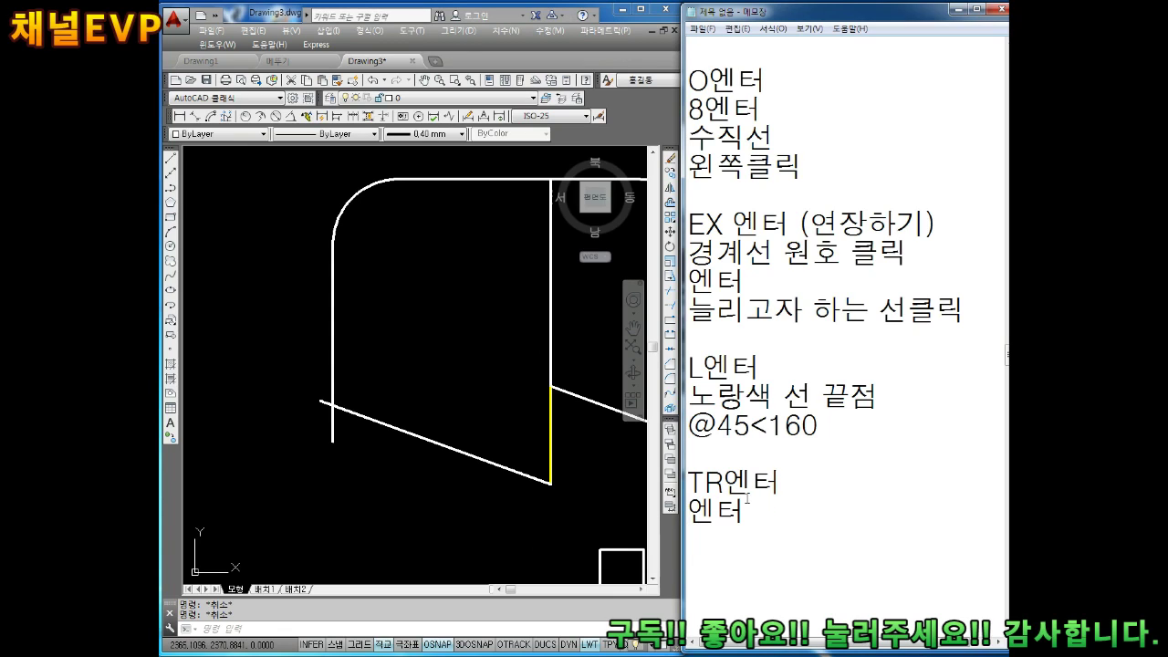
text(ㅅㄱ)
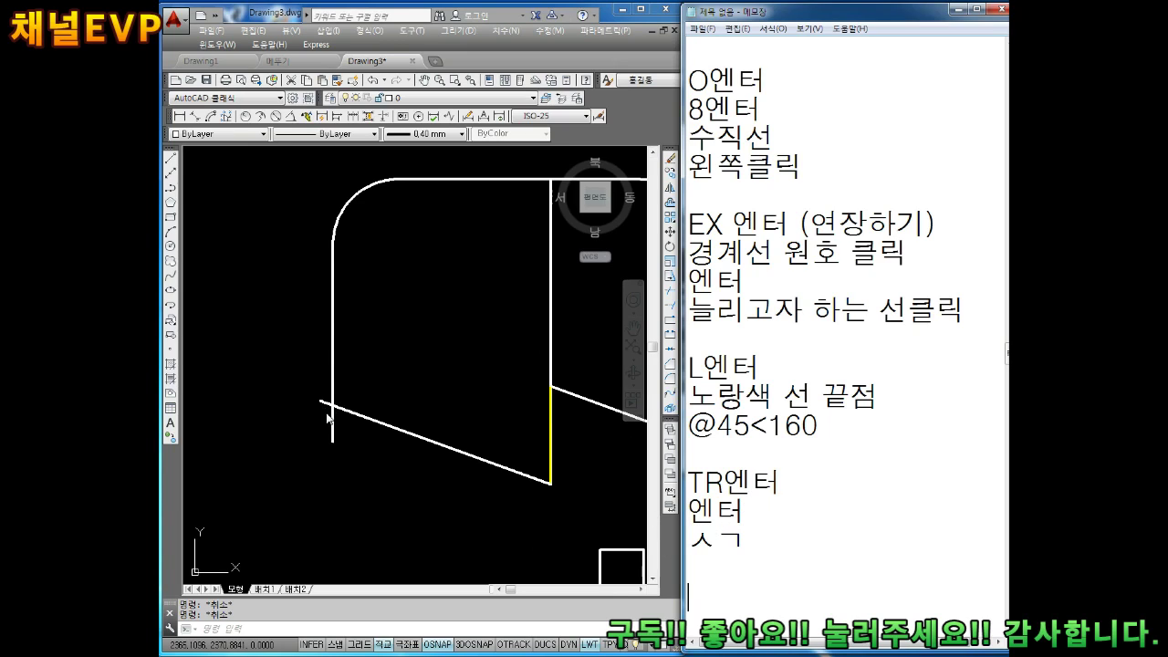
key(Return)
key(Return)
text(ㅅㄱ)
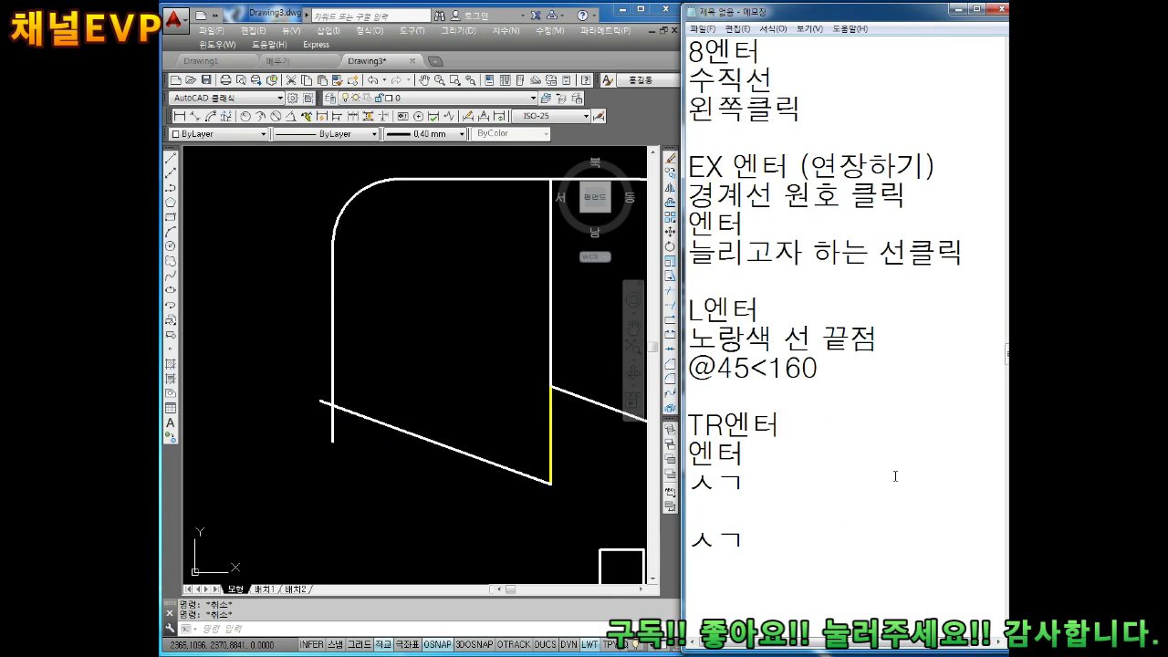
- Trim the slanted line's left overhang at the vertical edge using TR
click(614, 486)
text(tr)
key(Return)
key(Return)
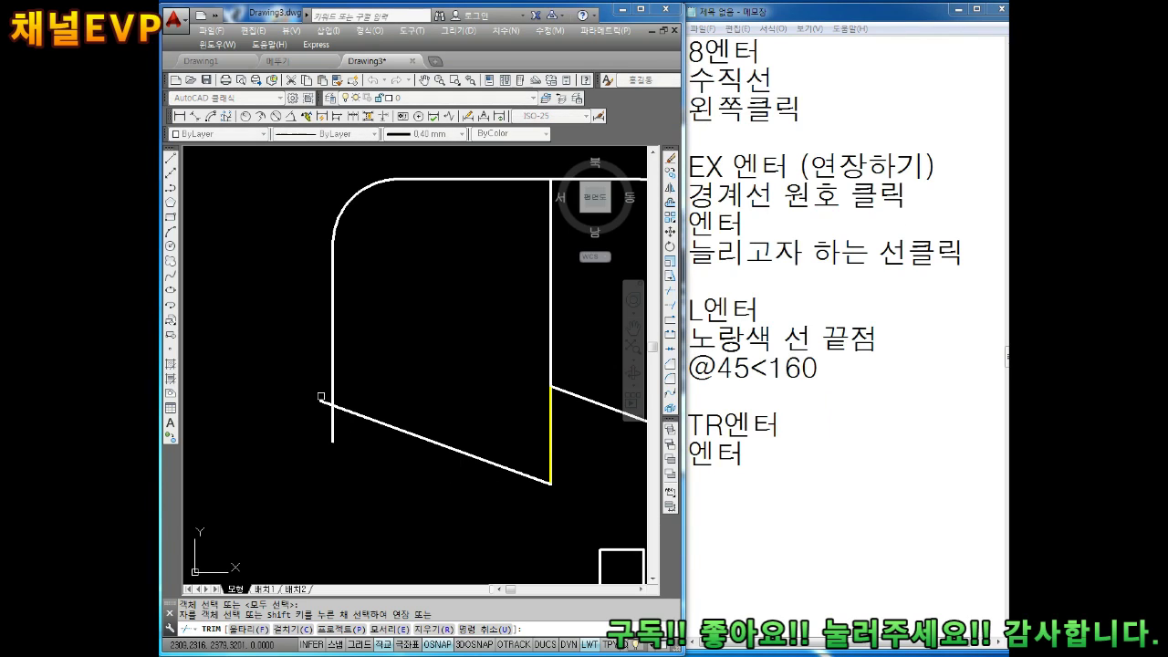
click(323, 399)
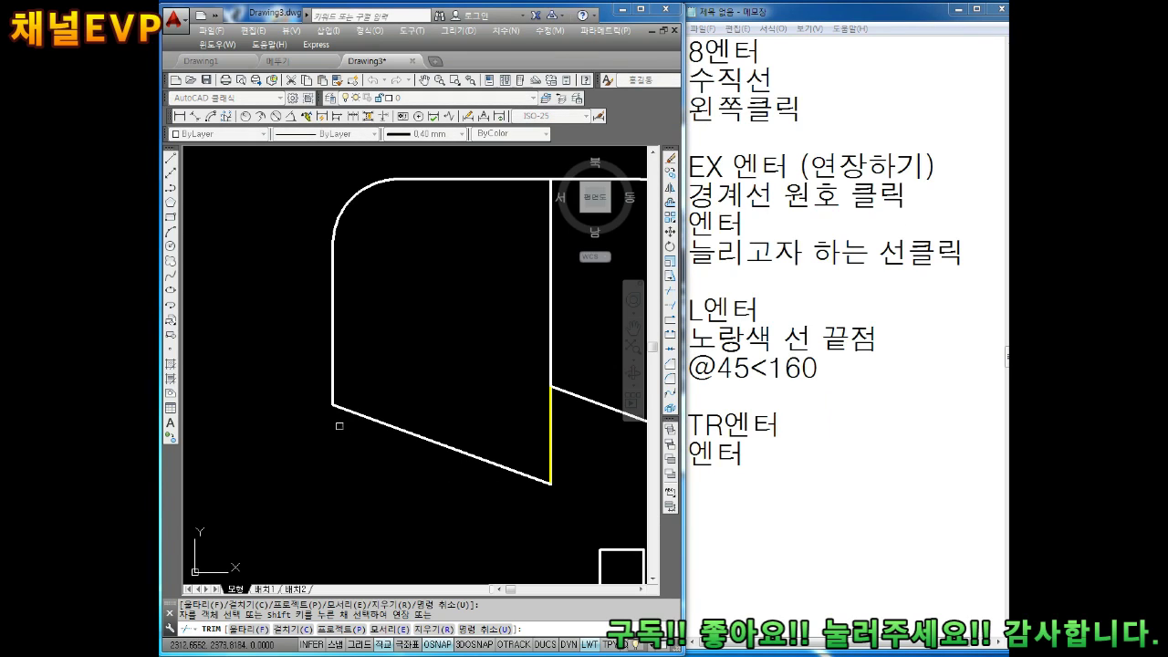
key(Escape)
key(Escape)
- Change the yellow vertical line's colour to ByLayer
scroll(353, 336, down, 2)
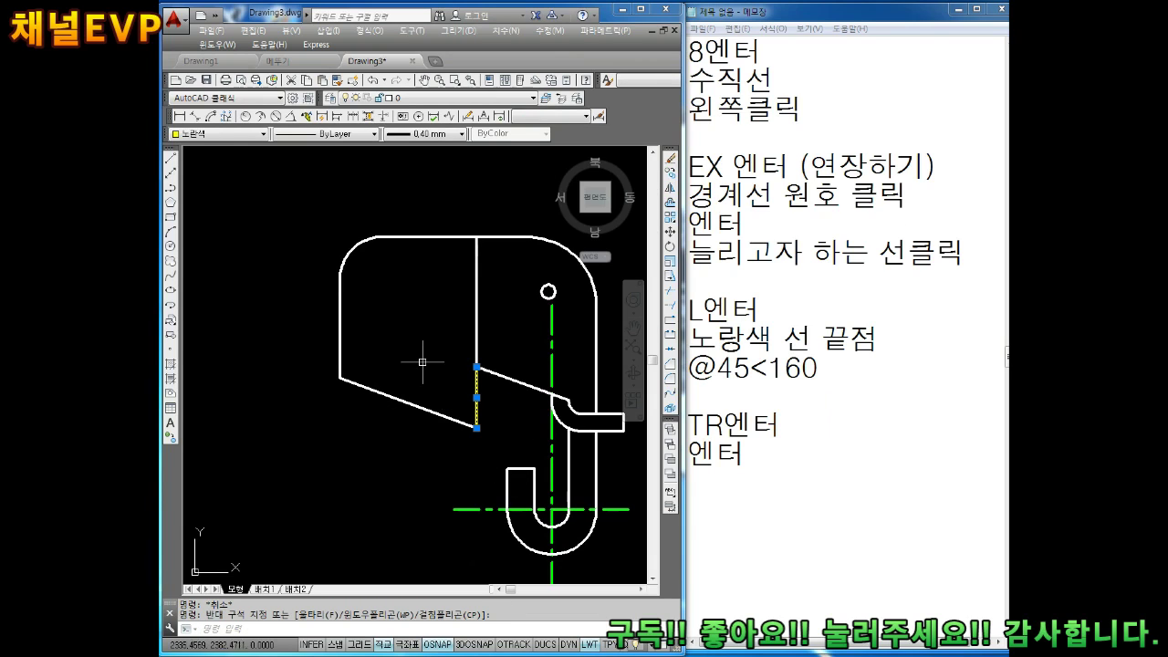
drag(422, 362, 488, 436)
click(219, 133)
click(197, 158)
key(Escape)
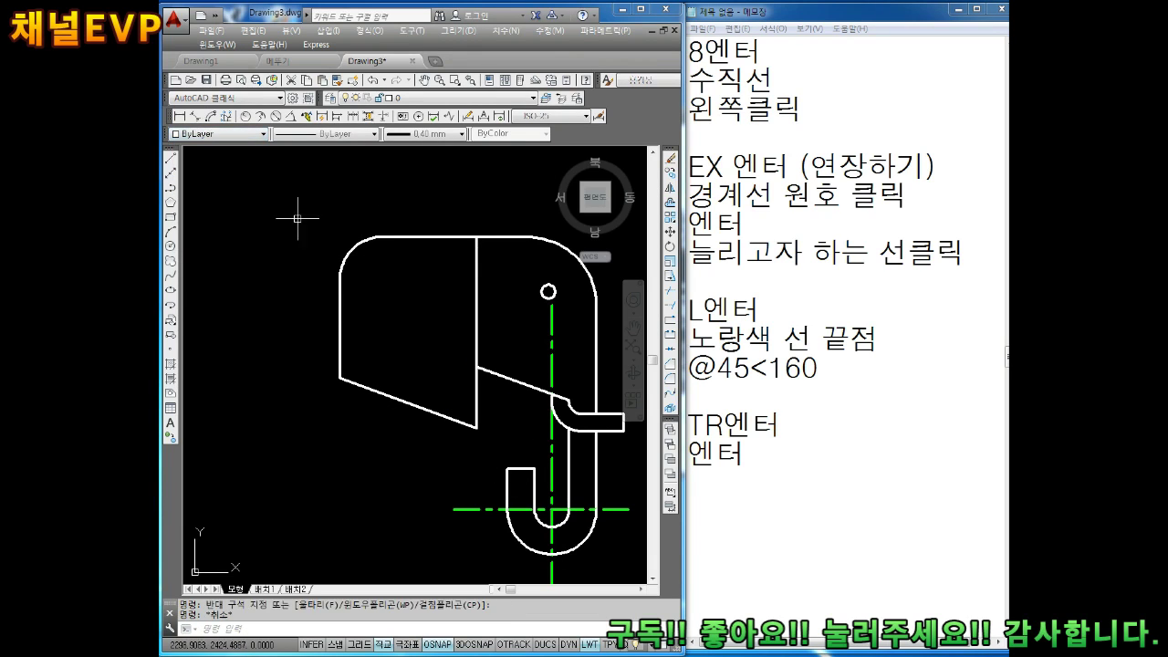
scroll(288, 173, down, 1)
scroll(288, 174, down, 1)
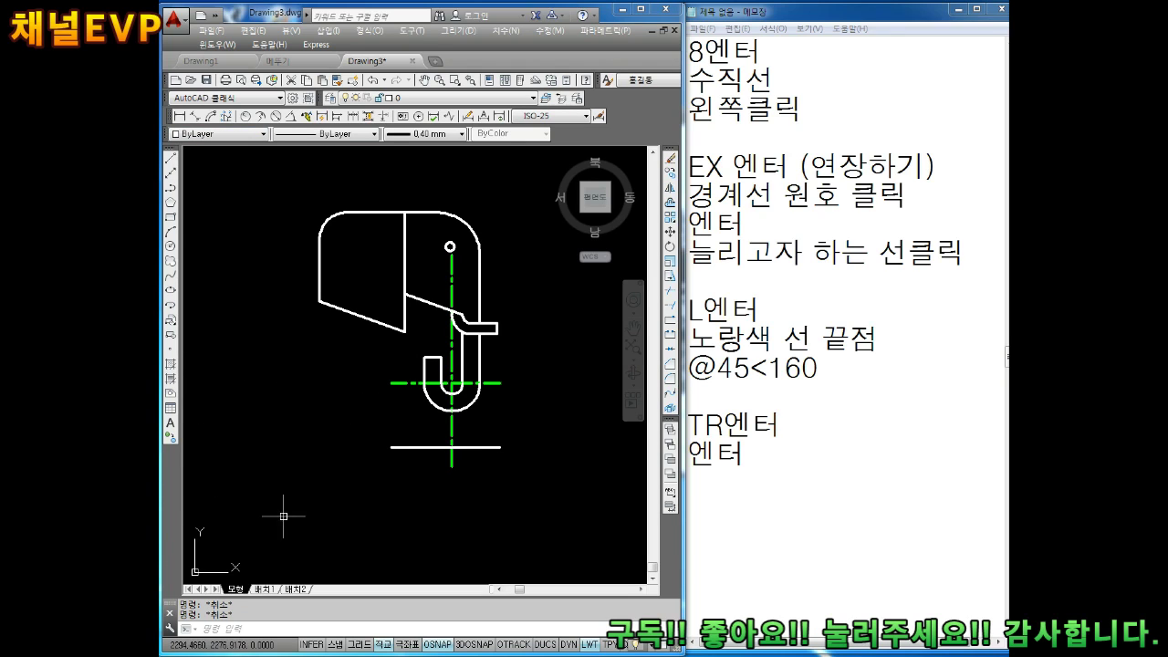
- Stretch the bottom horizontal line's left end far left, past the head outline
scroll(356, 453, up, 1)
scroll(493, 446, up, 2)
scroll(493, 446, down, 3)
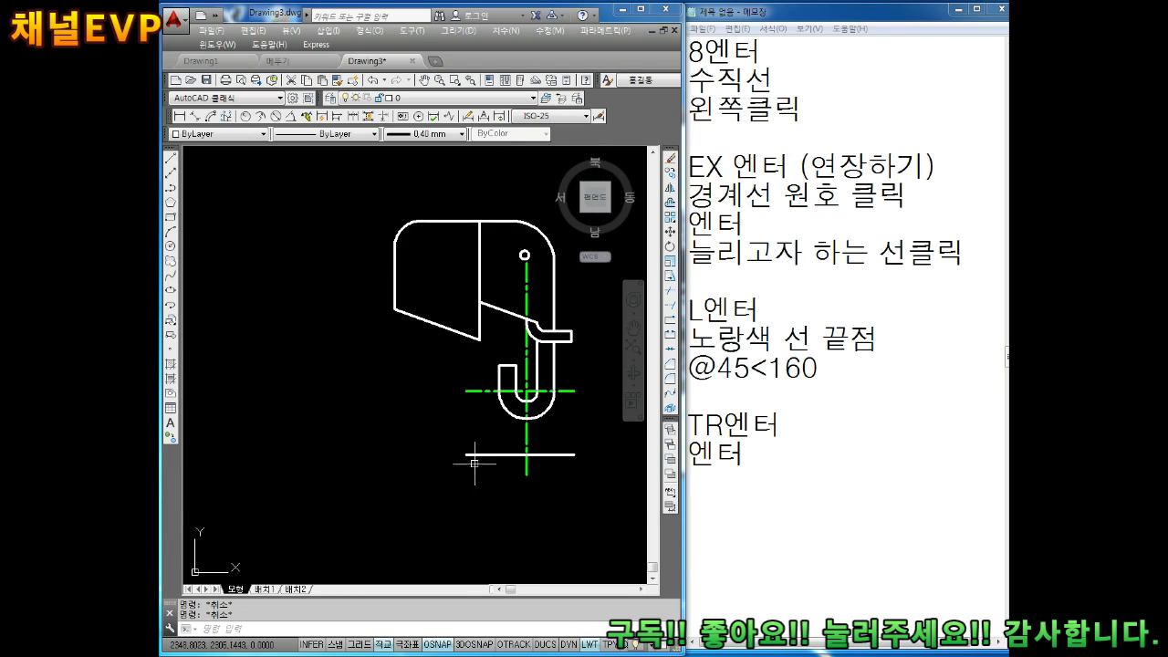
middle_drag(477, 465, 487, 496)
scroll(487, 495, up, 3)
click(484, 493)
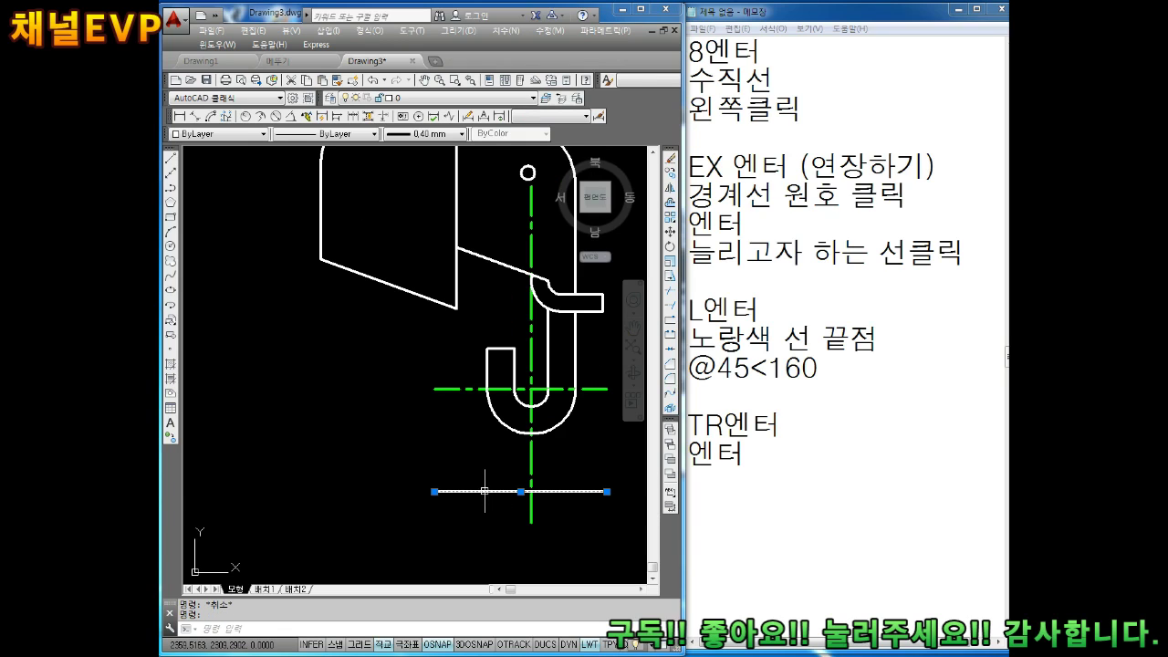
scroll(486, 488, down, 3)
scroll(490, 478, up, 2)
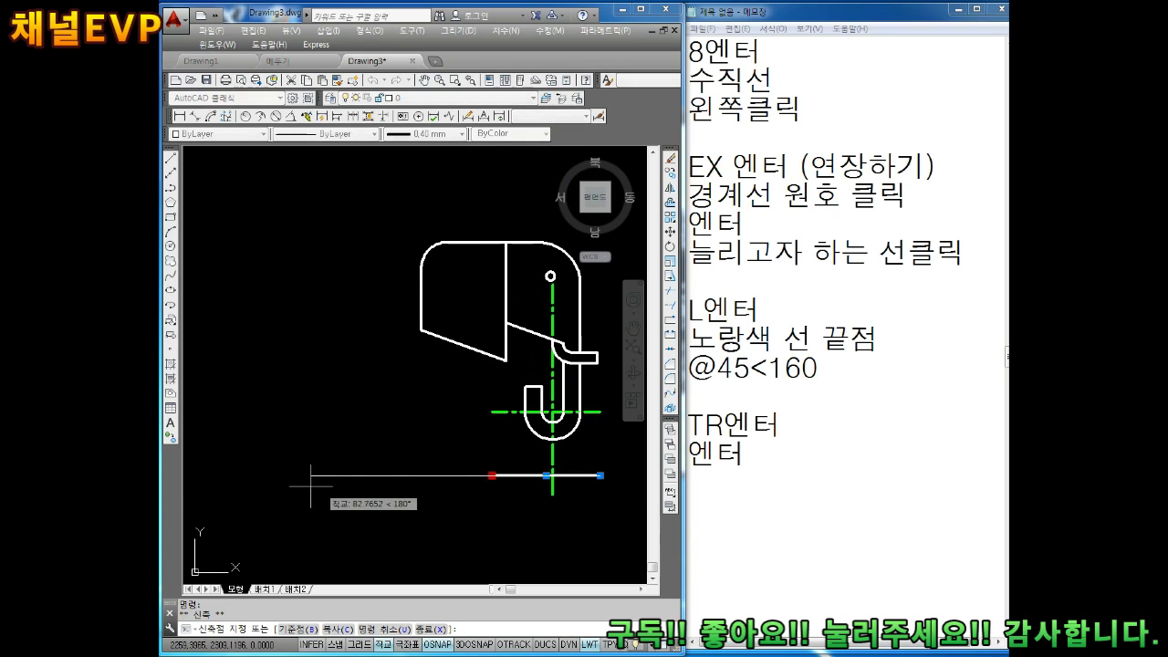
click(230, 475)
key(Escape)
scroll(538, 433, up, 2)
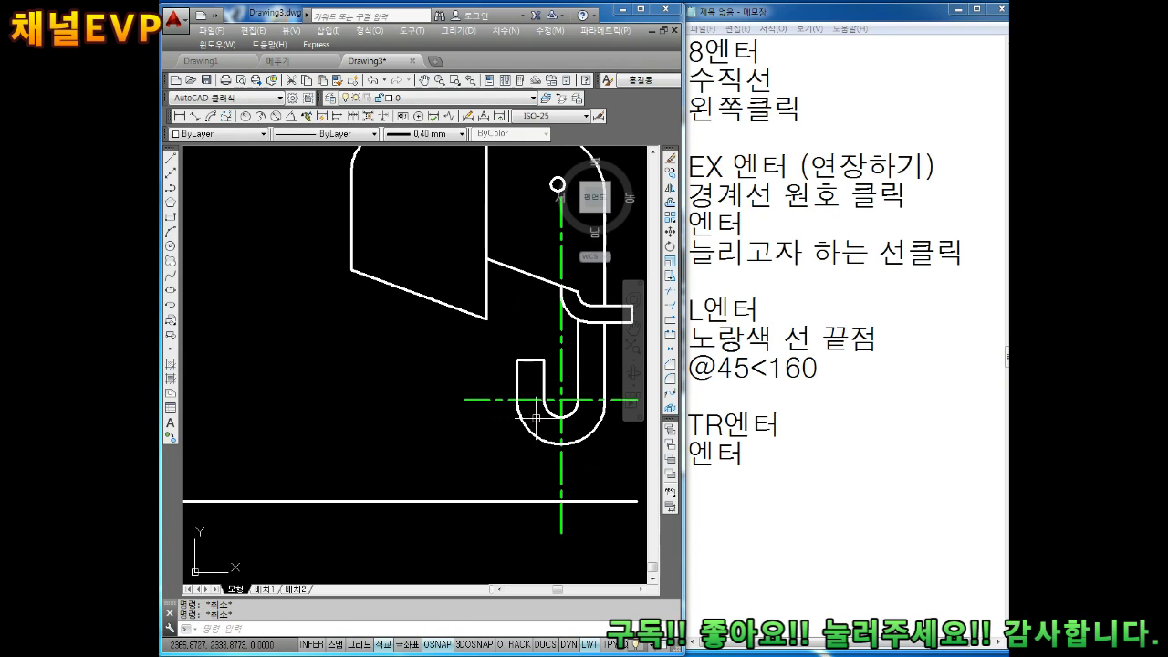
scroll(481, 418, up, 1)
scroll(467, 377, down, 1)
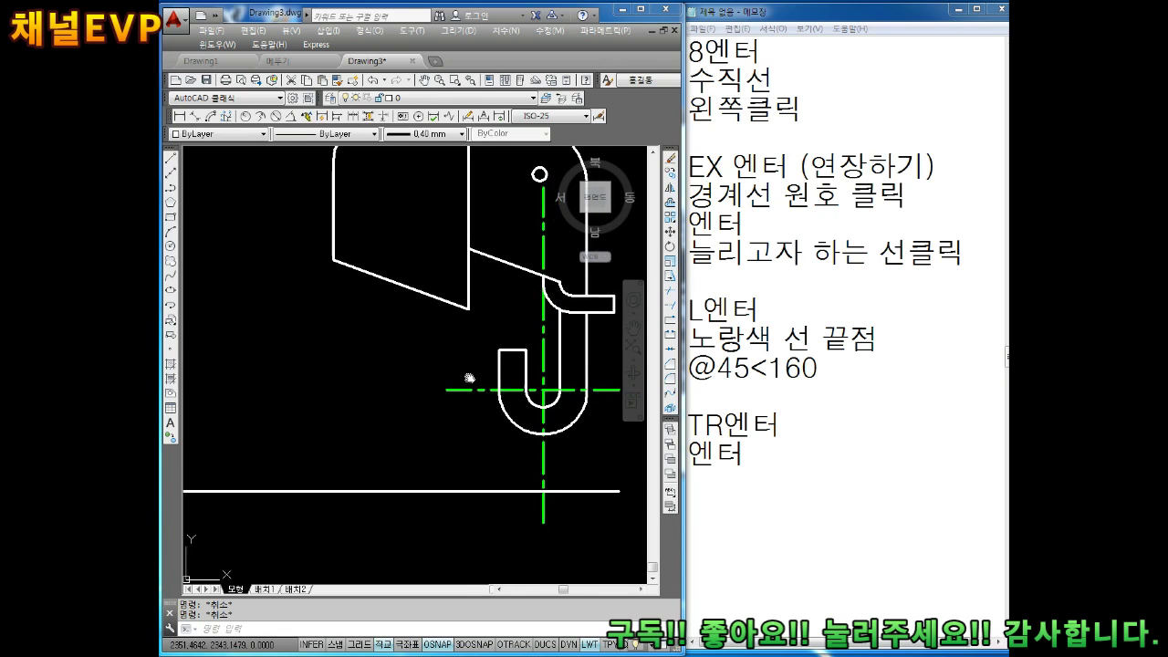
text(L)
key(Return)
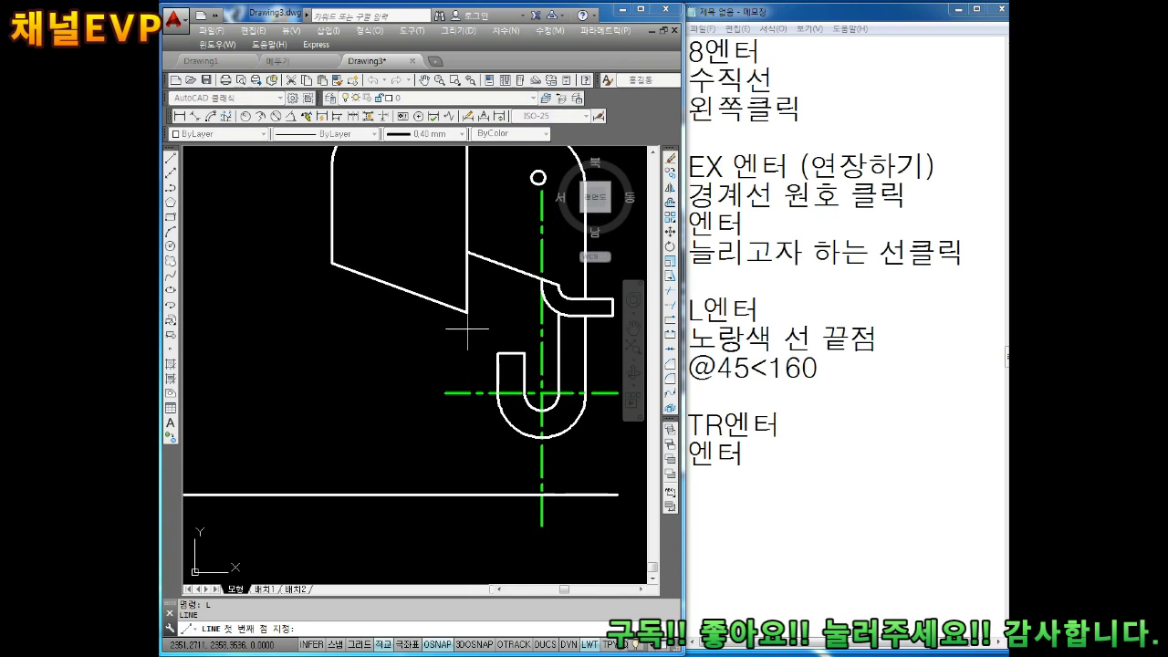
- Draw a vertical line from the slanted edge's lower end down past the base line
click(467, 312)
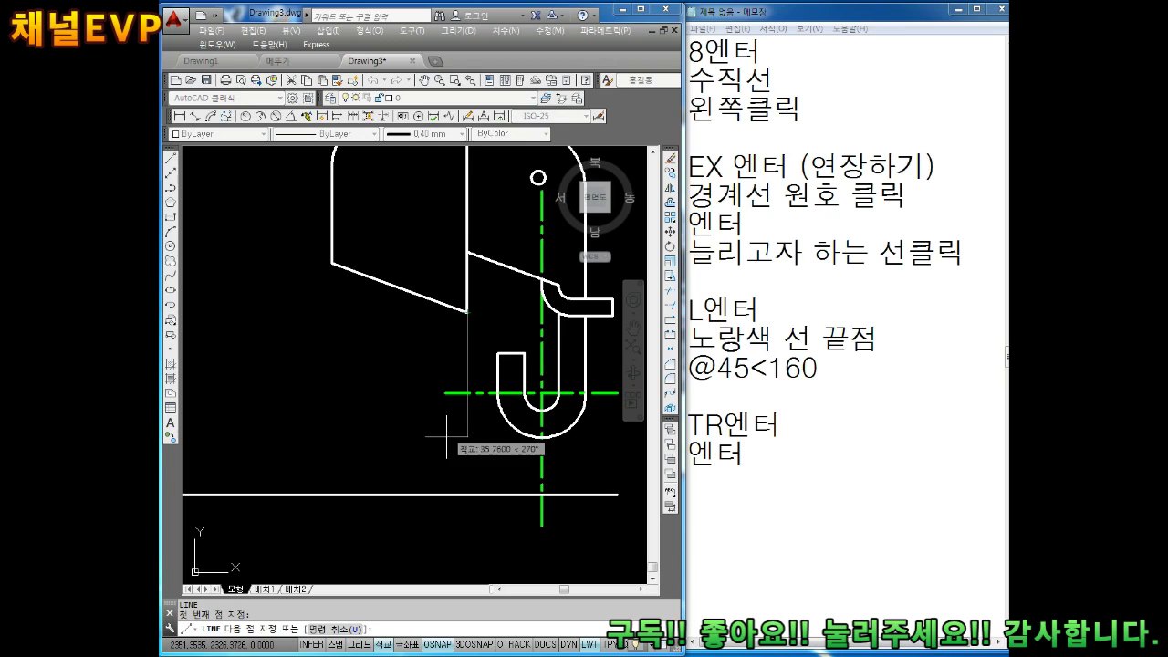
click(456, 534)
key(Escape)
scroll(467, 443, down, 3)
scroll(466, 394, up, 4)
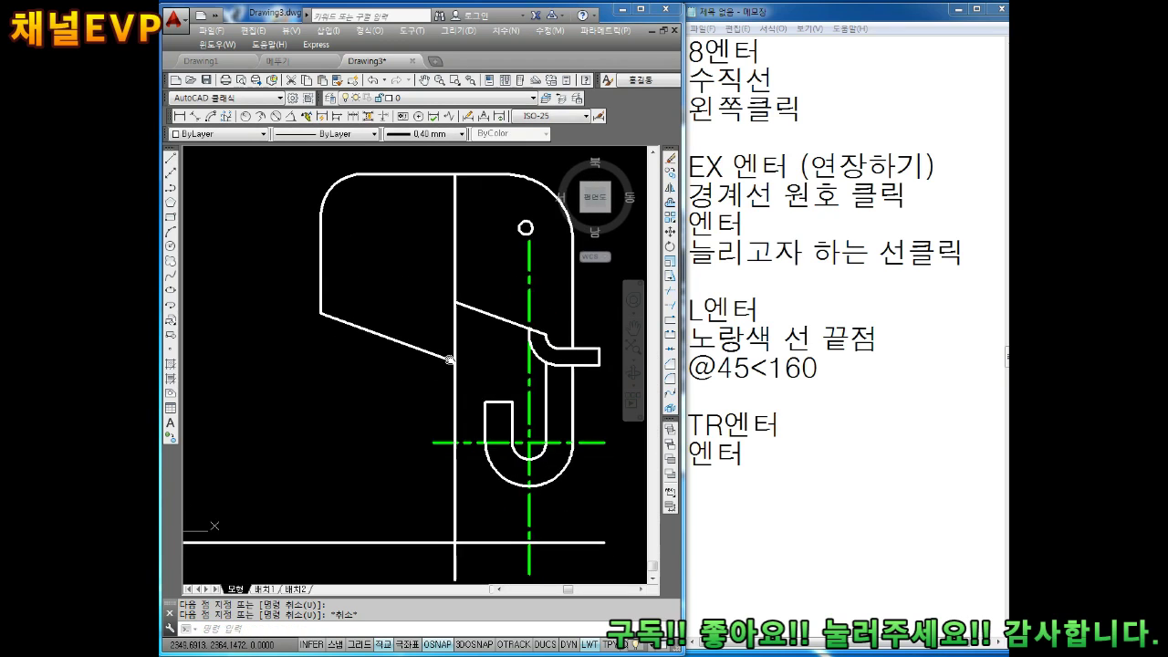
- Make the new vertical line yellow
drag(469, 477, 443, 482)
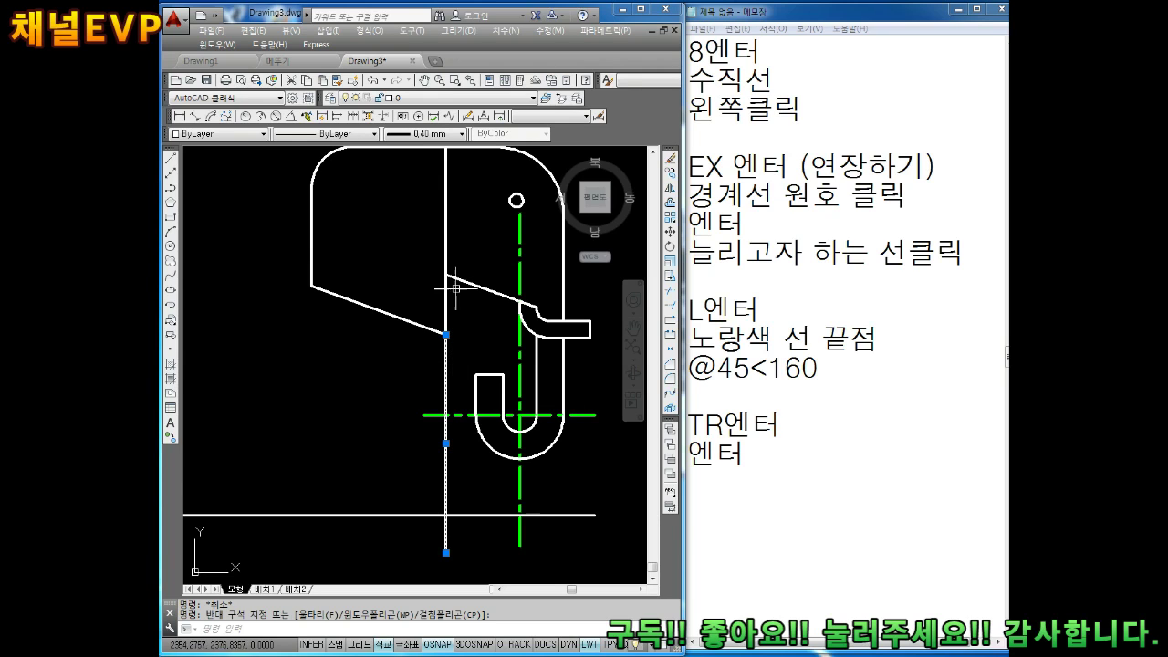
middle_drag(448, 496, 439, 466)
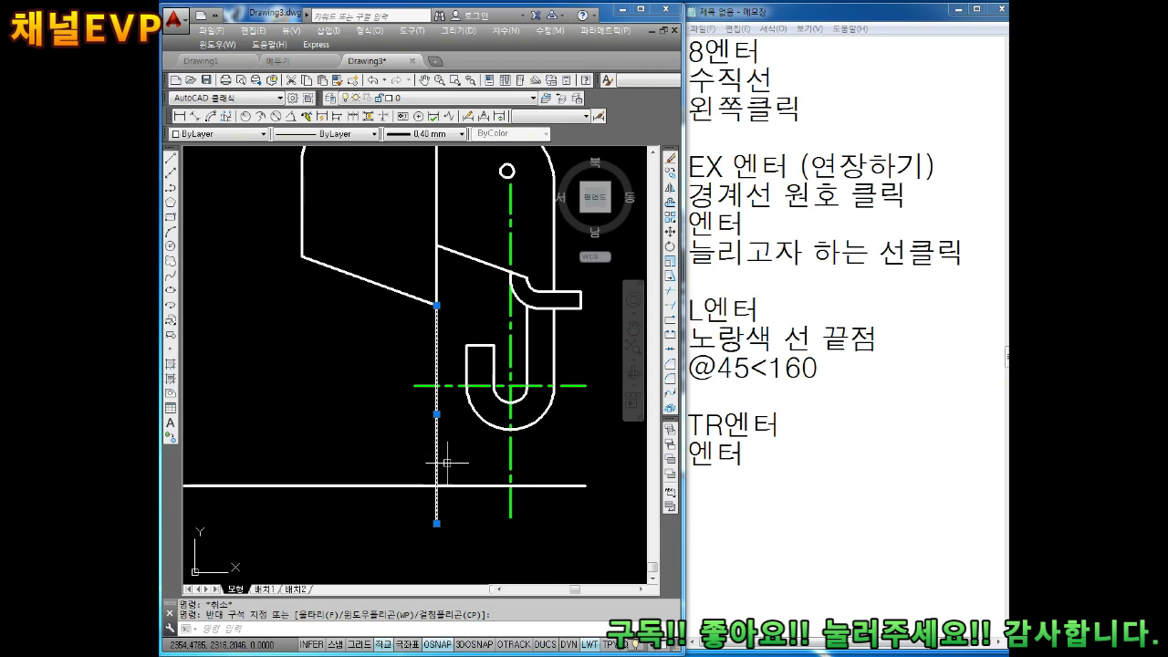
key(Escape)
drag(449, 347, 404, 344)
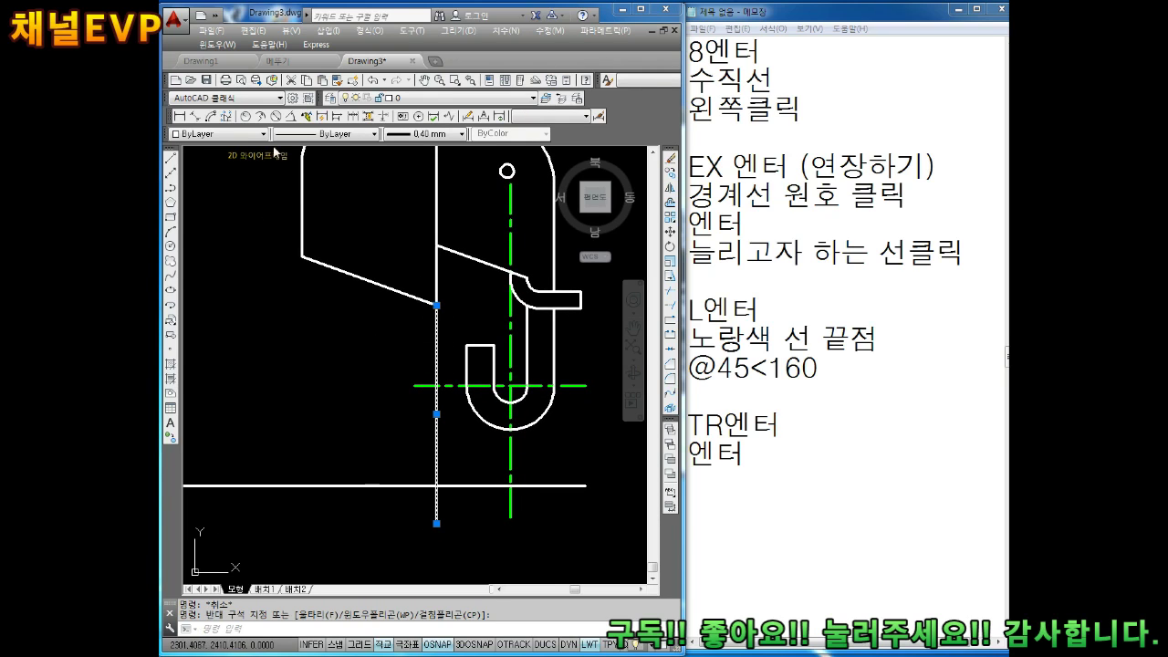
click(232, 134)
click(196, 178)
key(Escape)
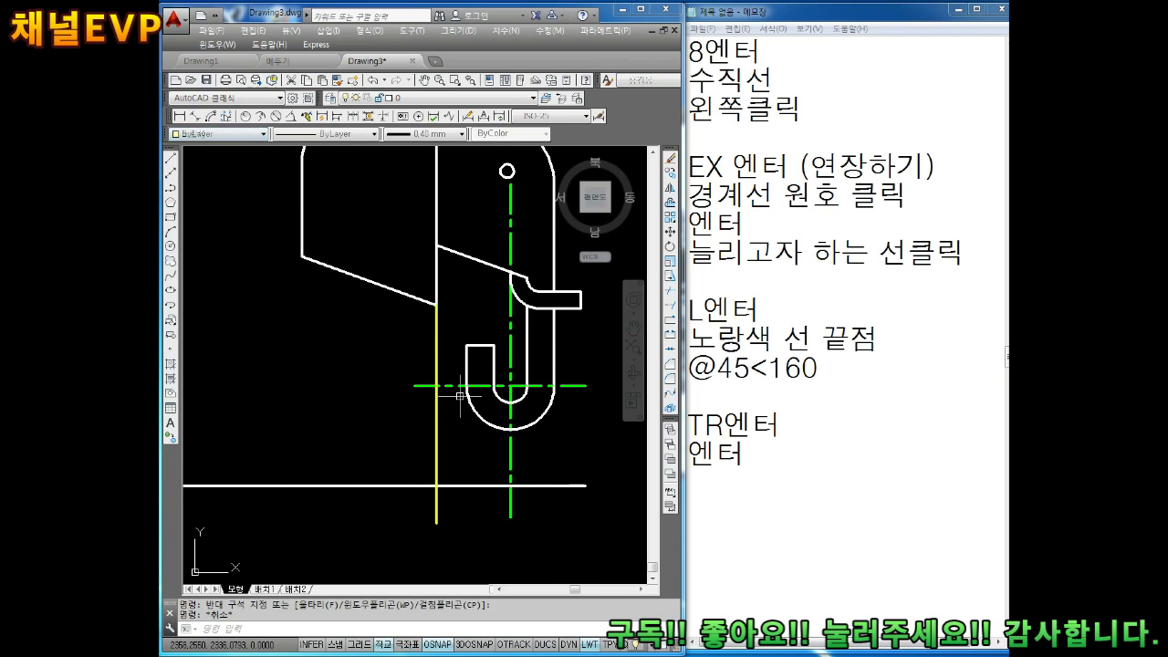
middle_drag(495, 447, 503, 438)
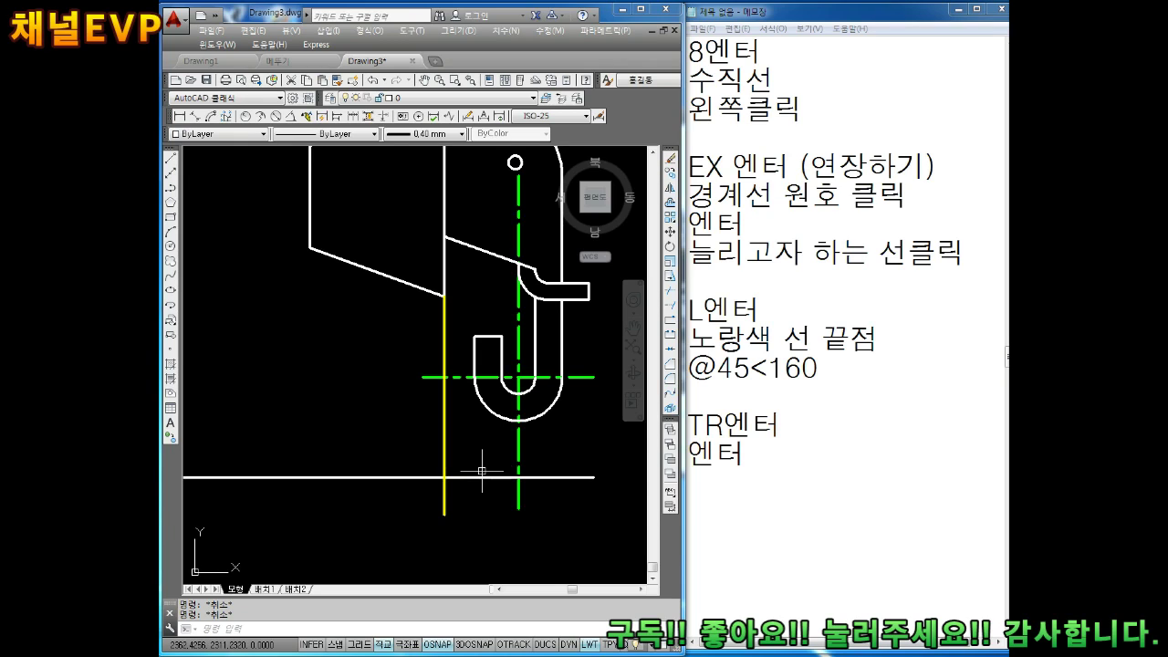
- Note the offset steps O엔터, 18엔터, 노랑색 클릭 and 왼쪽으로 복사 in Notepad
click(736, 490)
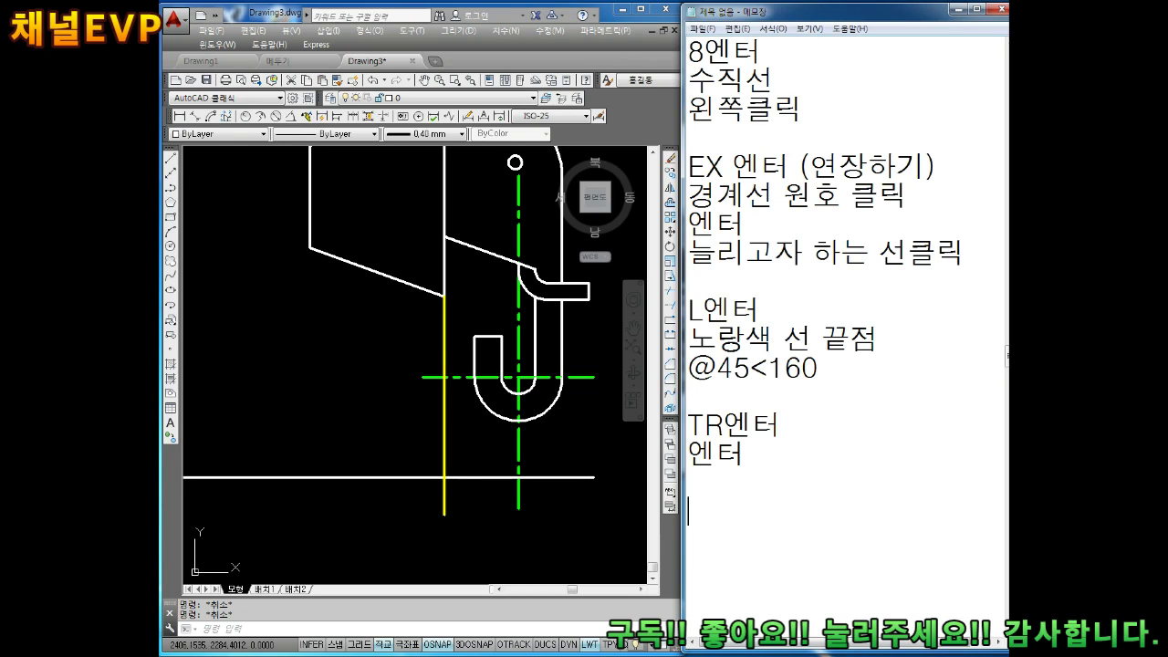
text(O엔터)
key(Return)
text(18)
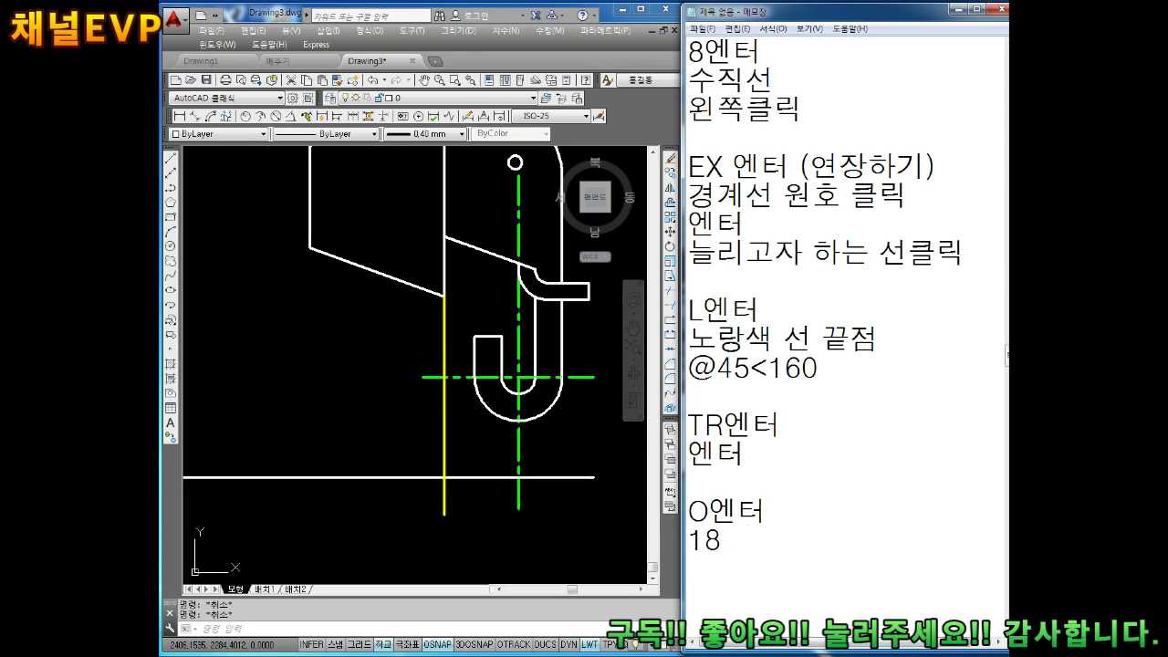
text(엔터)
key(Return)
text(놀)
text(랑)
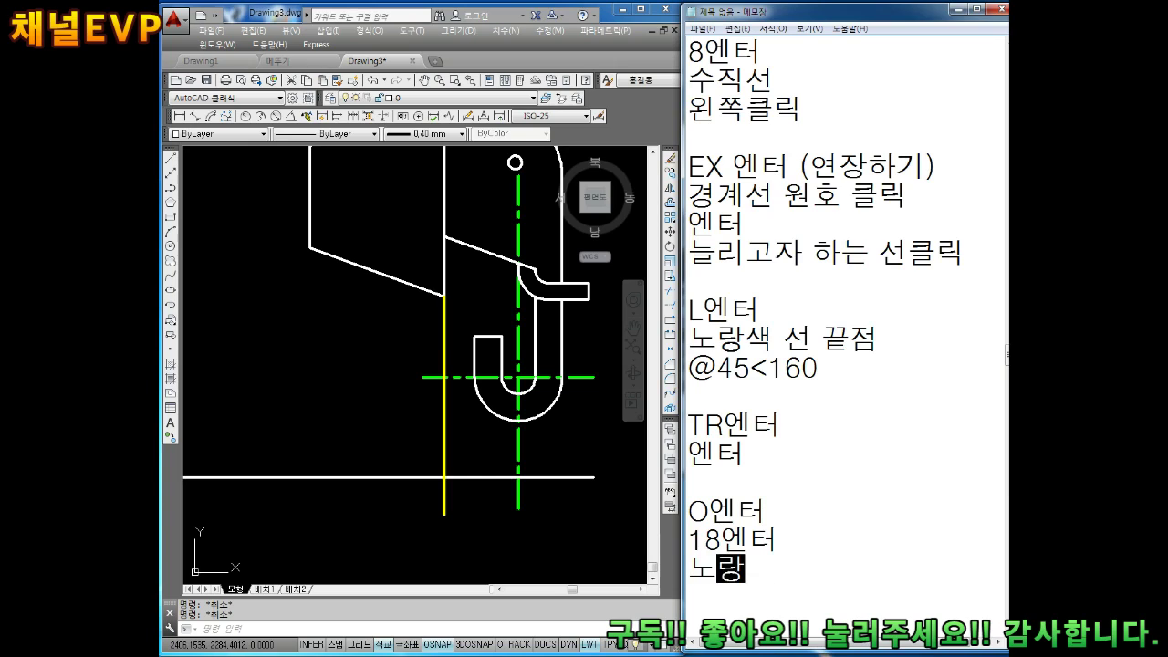
text(색 크리ㄱ)
key(BackSpace)
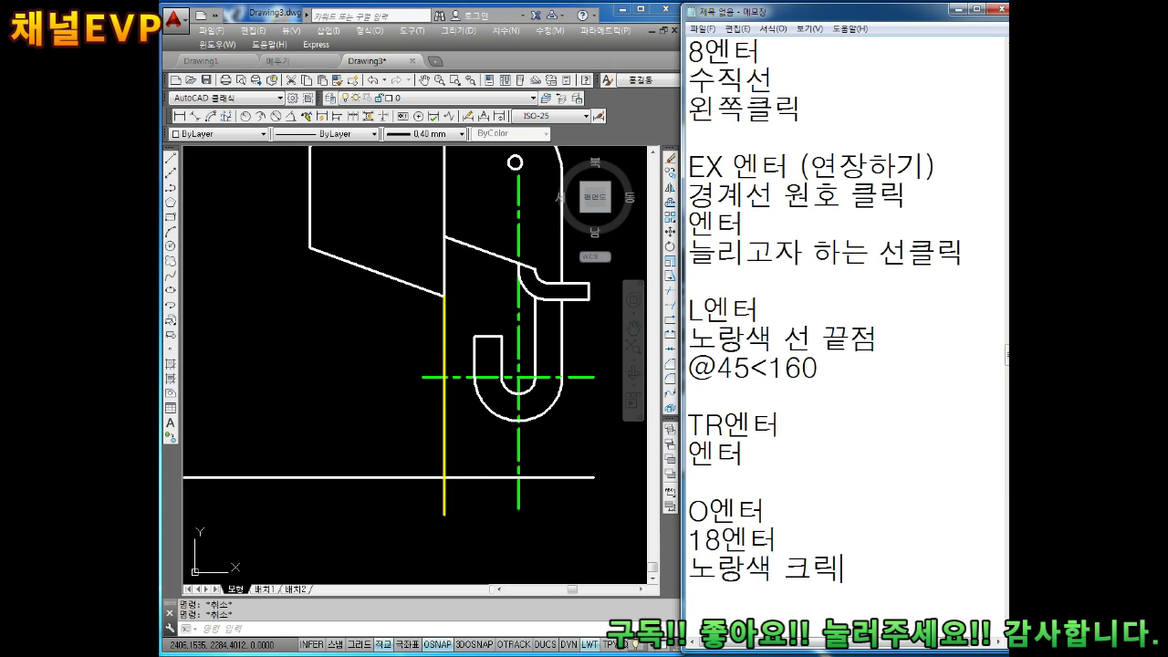
key(BackSpace)
key(BackSpace)
text(클리ㄱ)
key(Return)
text(왼ㅉ)
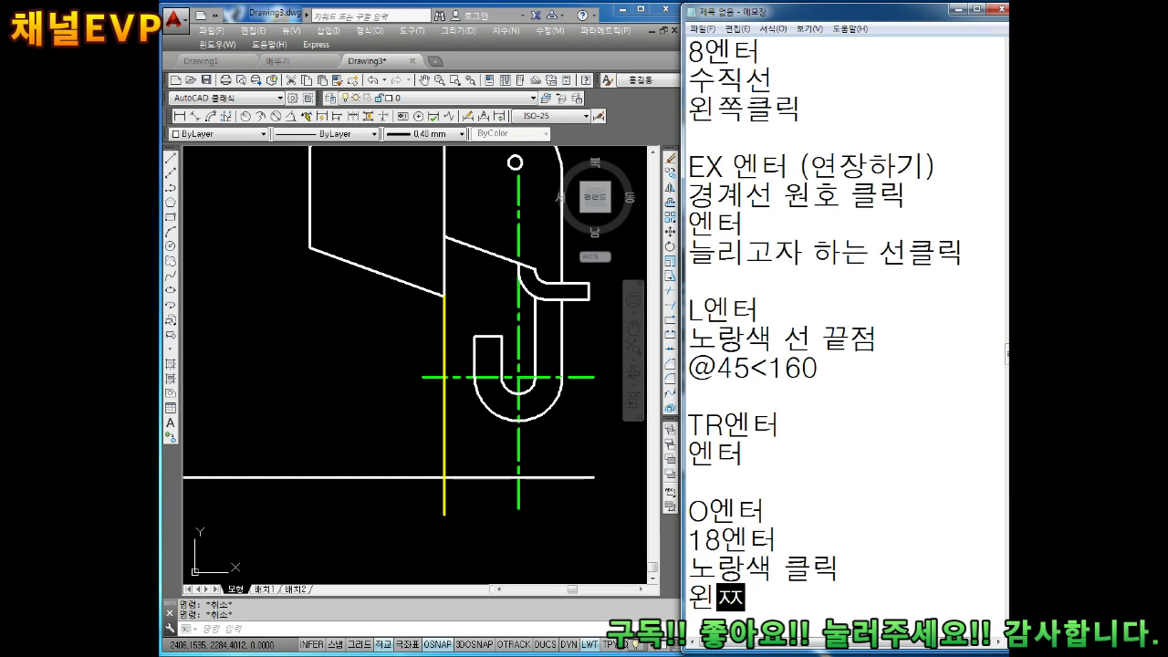
text(쪽으로 복사)
key(Return)
key(Return)
key(Return)
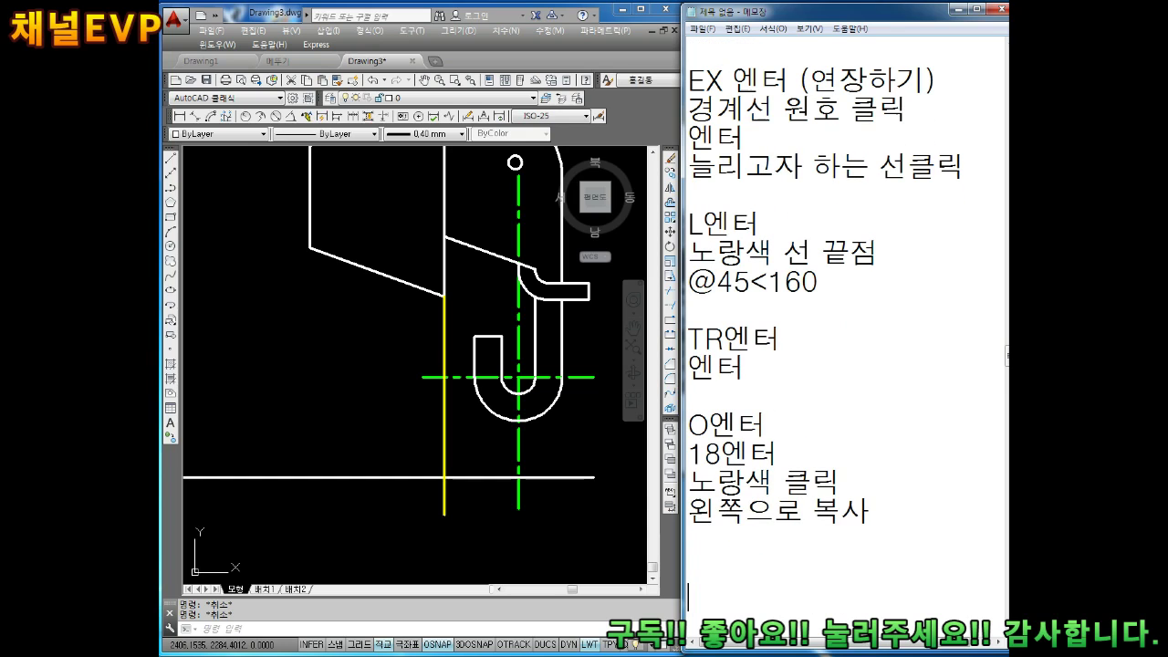
- Offset the yellow vertical line 18 units to its left
click(335, 362)
text(o)
key(Return)
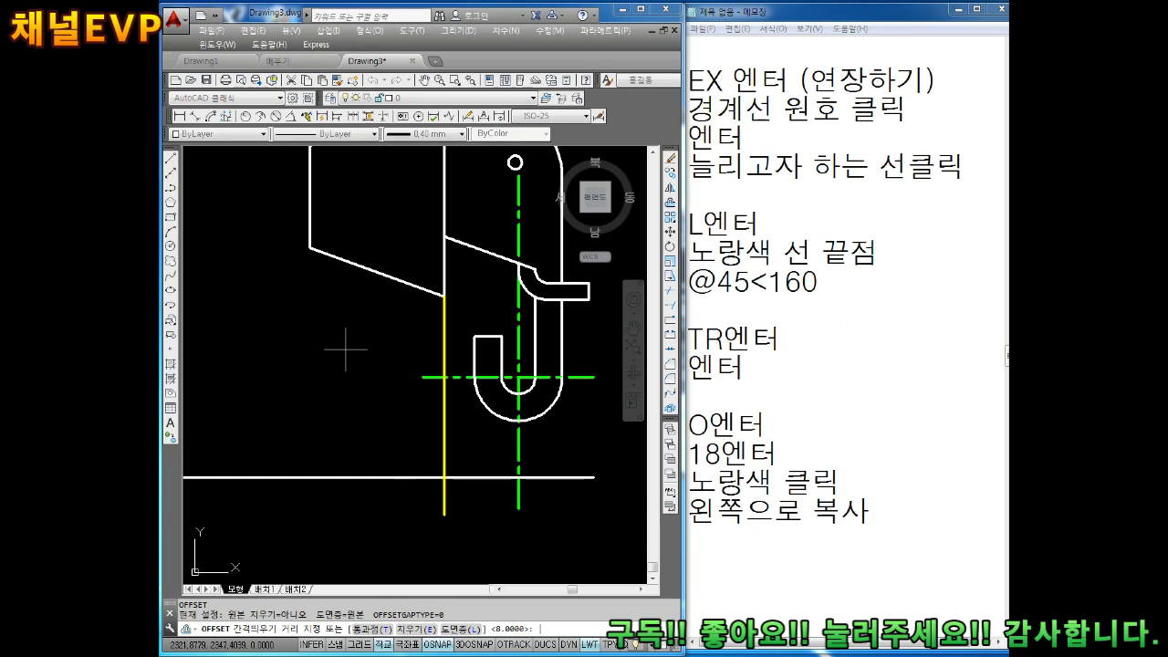
text(18)
key(Return)
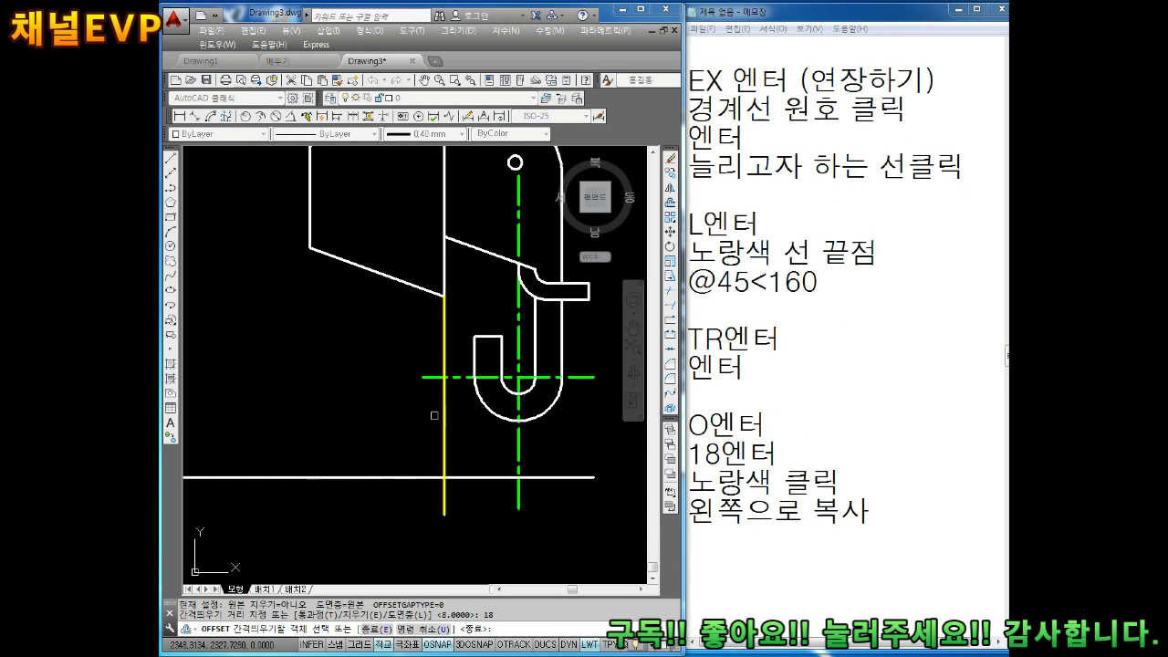
click(443, 425)
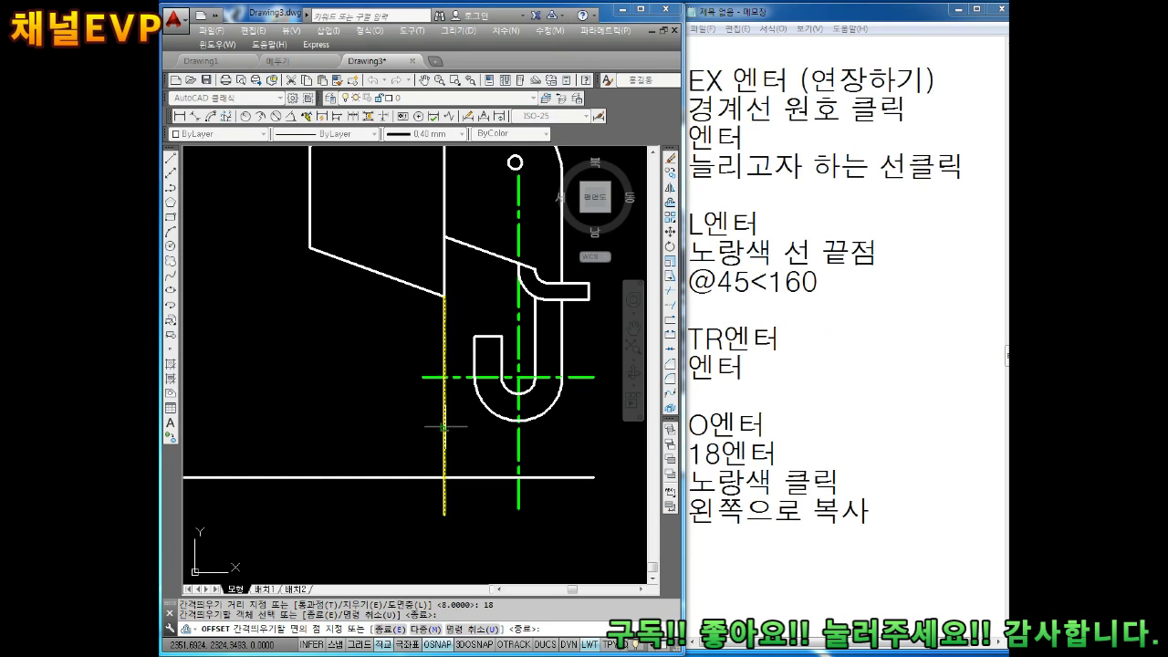
click(357, 422)
middle_drag(382, 430, 393, 441)
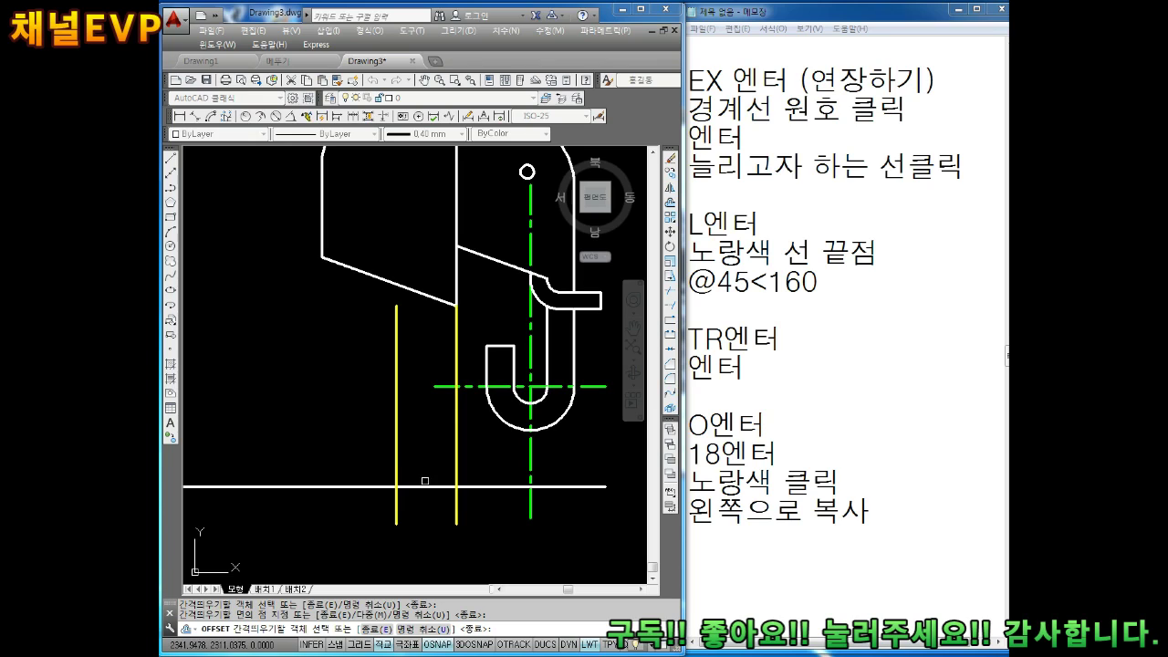
middle_drag(436, 445, 432, 422)
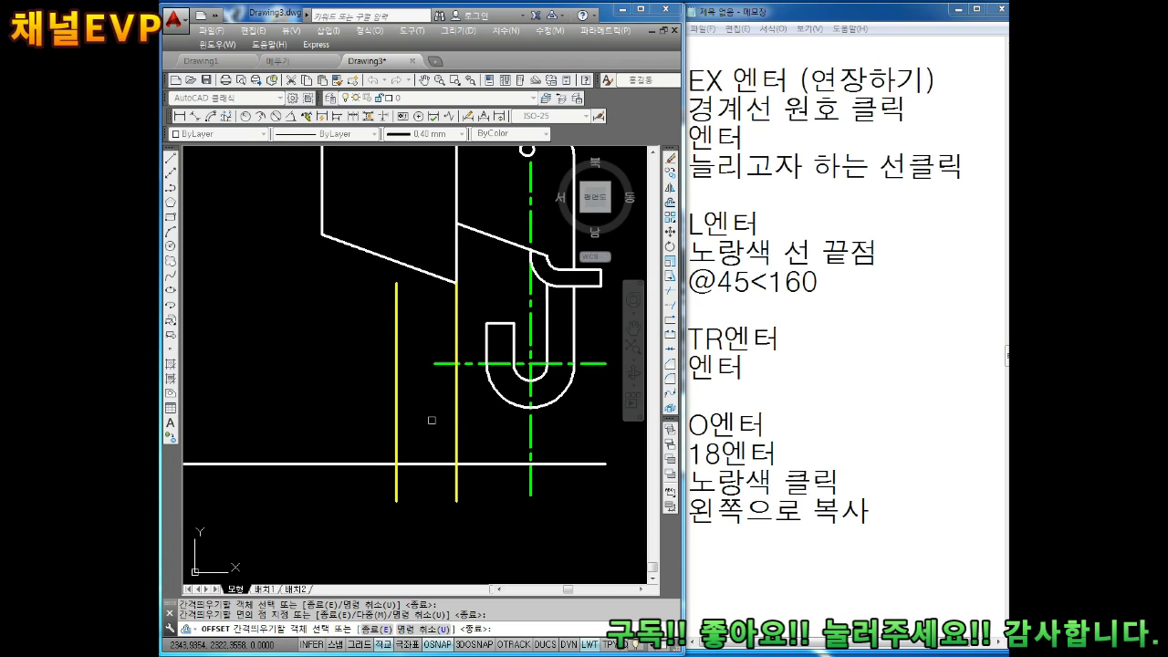
key(Escape)
key(Escape)
click(728, 557)
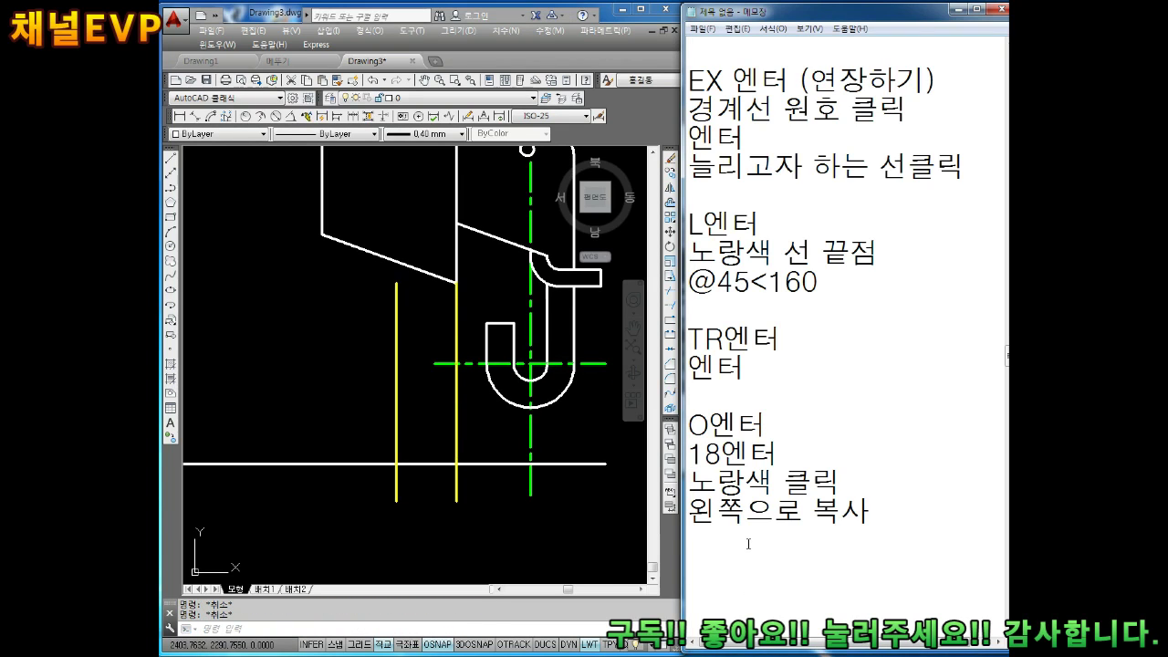
- Add the 엔터 lines for the trim step to the Notepad notes
text(TR엔터)
key(Return)
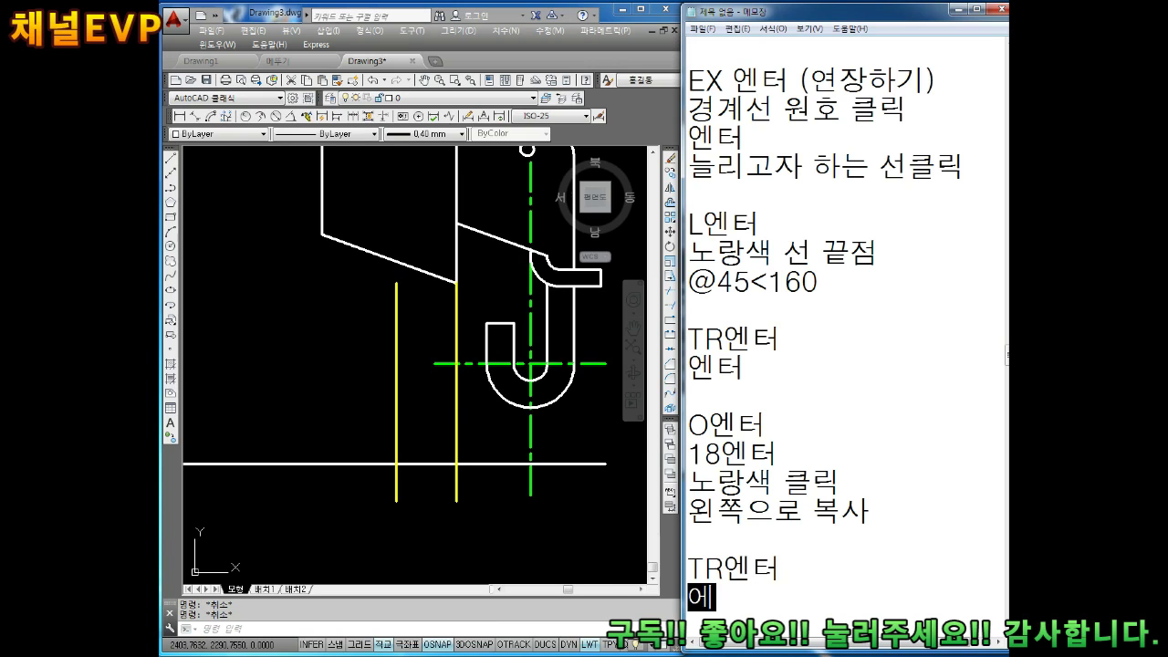
text(엔터)
key(Return)
key(Return)
key(Return)
- Trim the base line right of the centreline and the yellow lines below the base
click(644, 558)
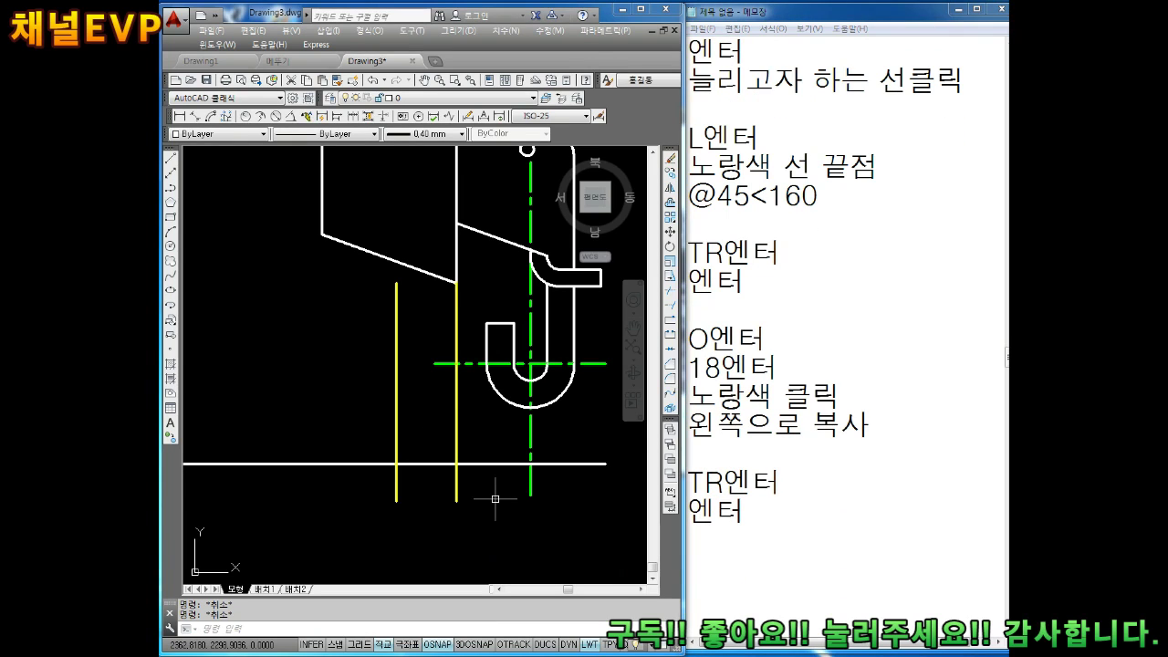
text(tr)
key(Return)
key(Return)
click(566, 463)
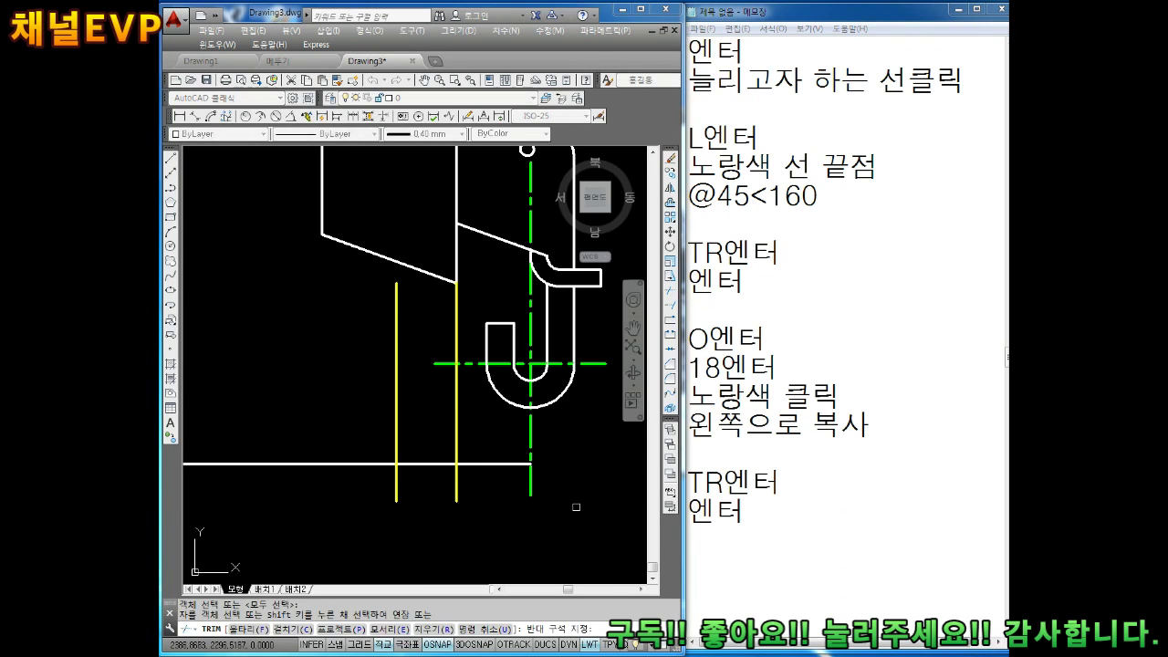
click(510, 463)
drag(465, 479, 372, 506)
click(367, 423)
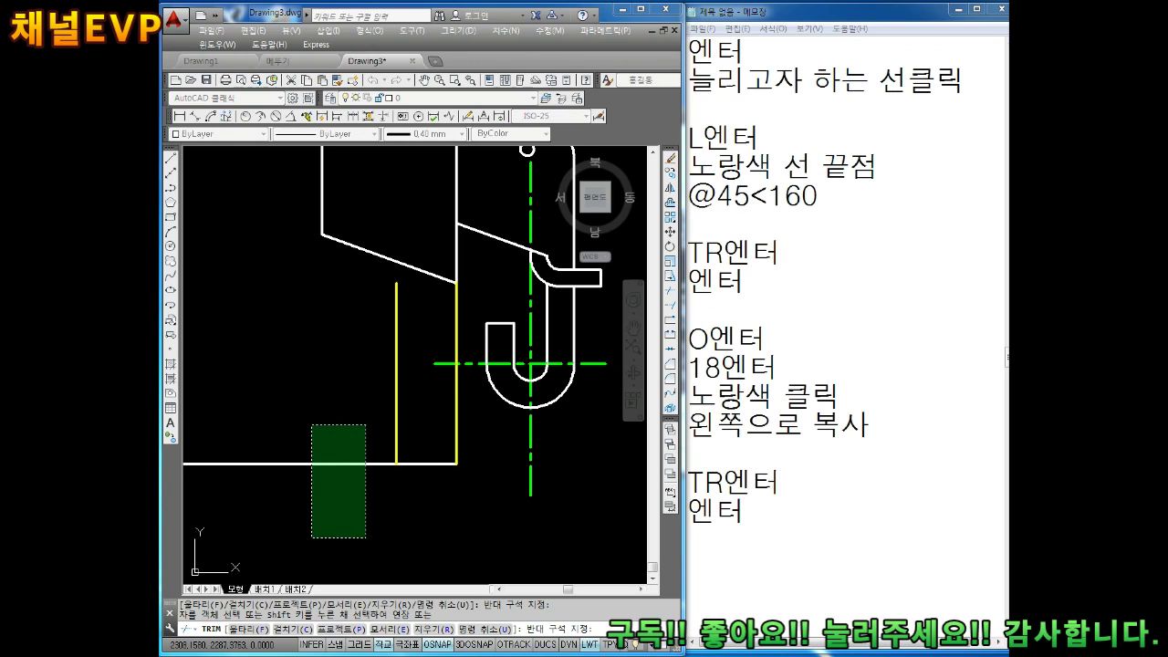
key(Escape)
scroll(330, 494, up, 1)
click(365, 436)
scroll(417, 469, down, 3)
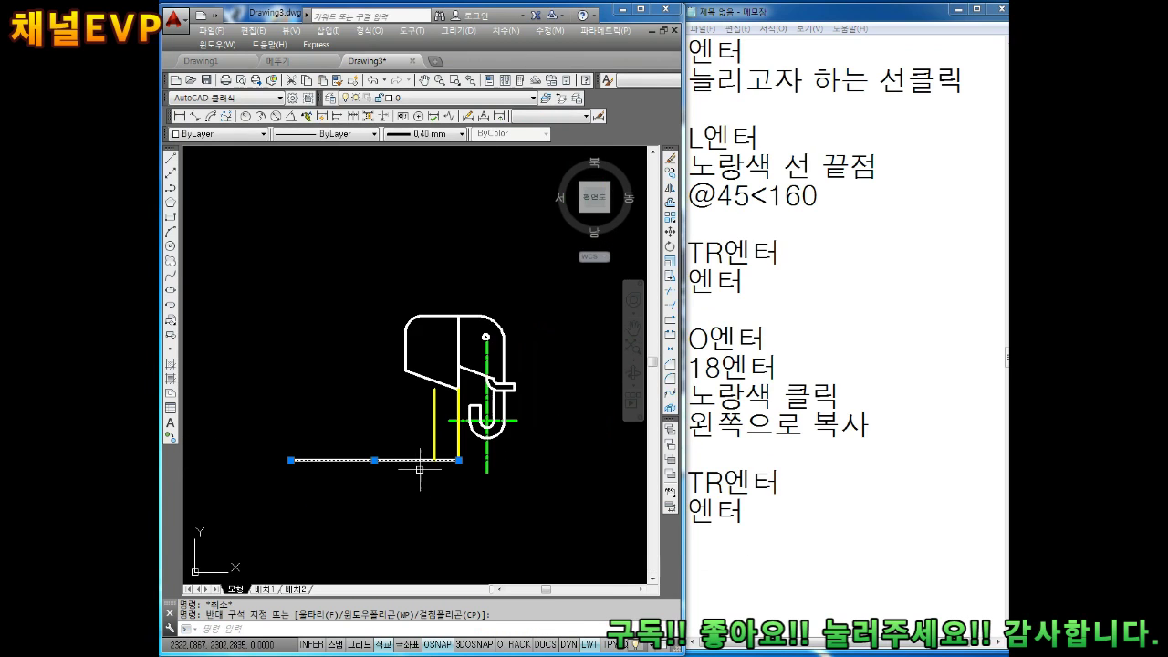
scroll(417, 471, up, 2)
key(Escape)
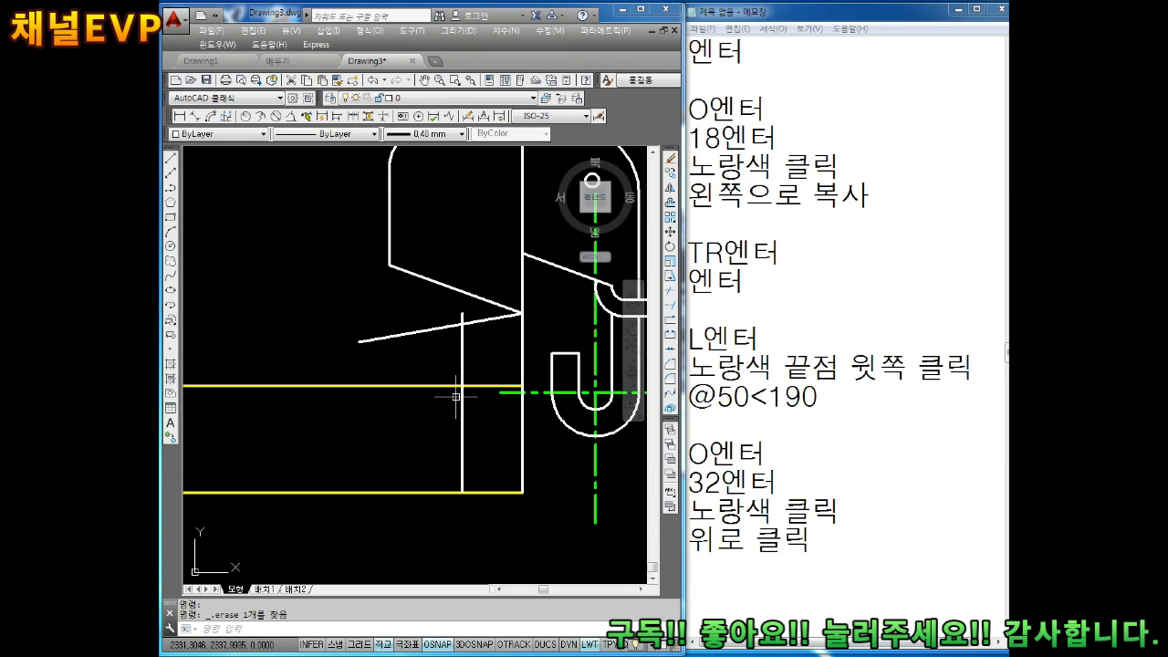
- Delete the slanted white line from the drawing
key(Escape)
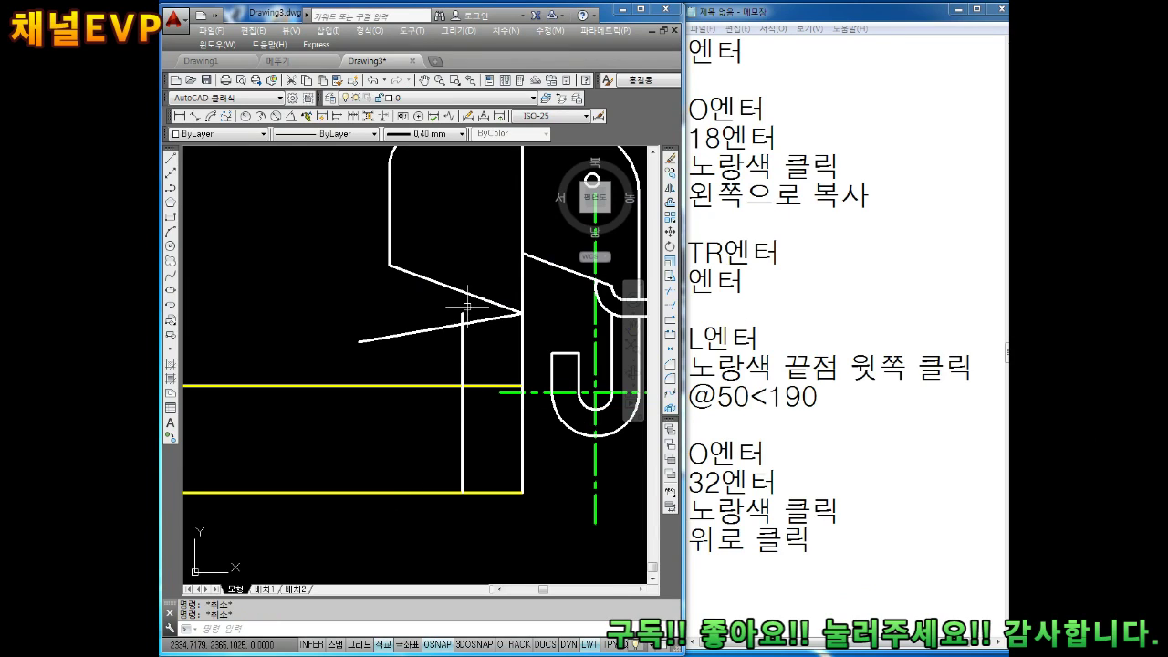
click(489, 318)
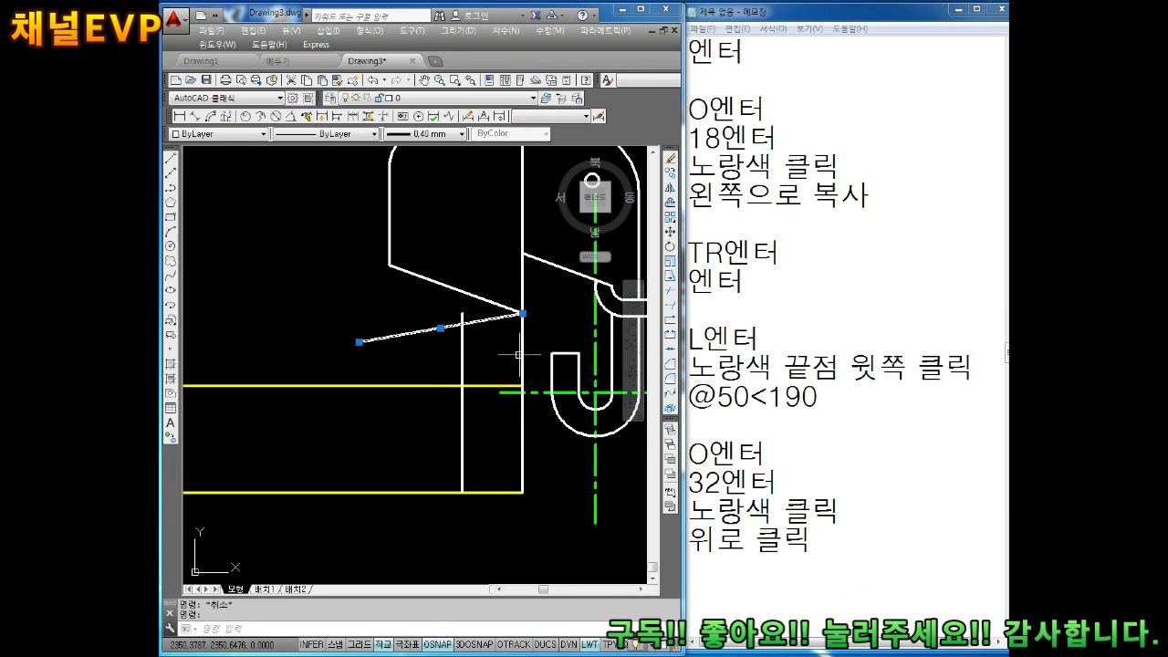
middle_drag(483, 346, 564, 345)
key(Escape)
click(520, 388)
click(453, 338)
key(Delete)
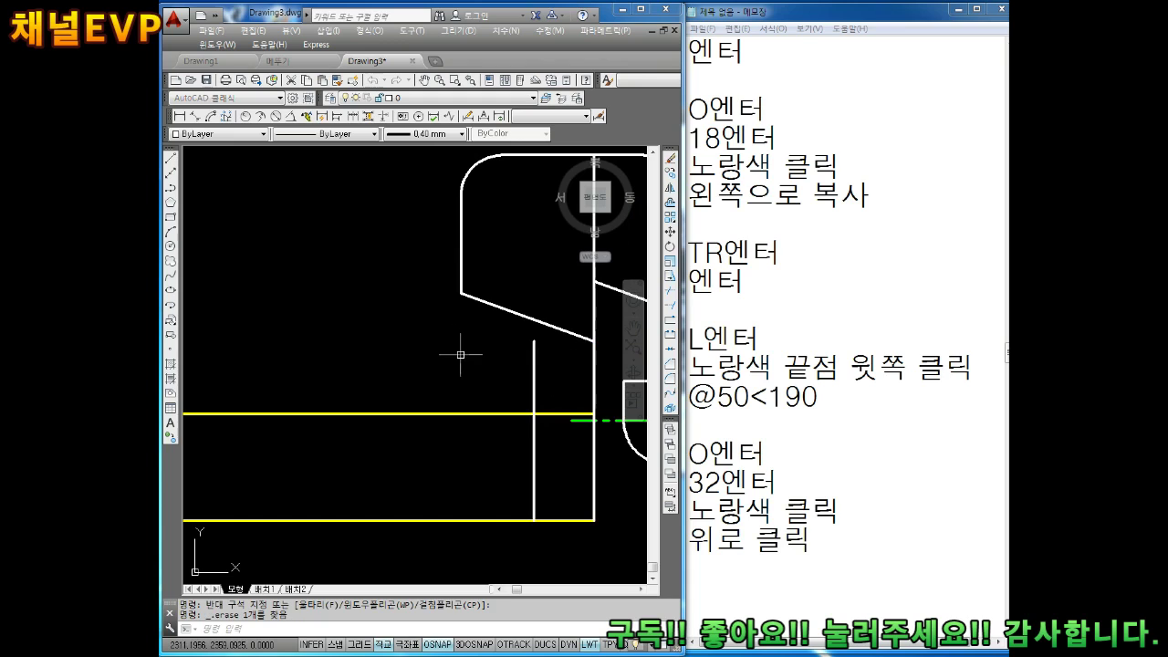
middle_drag(463, 372, 430, 307)
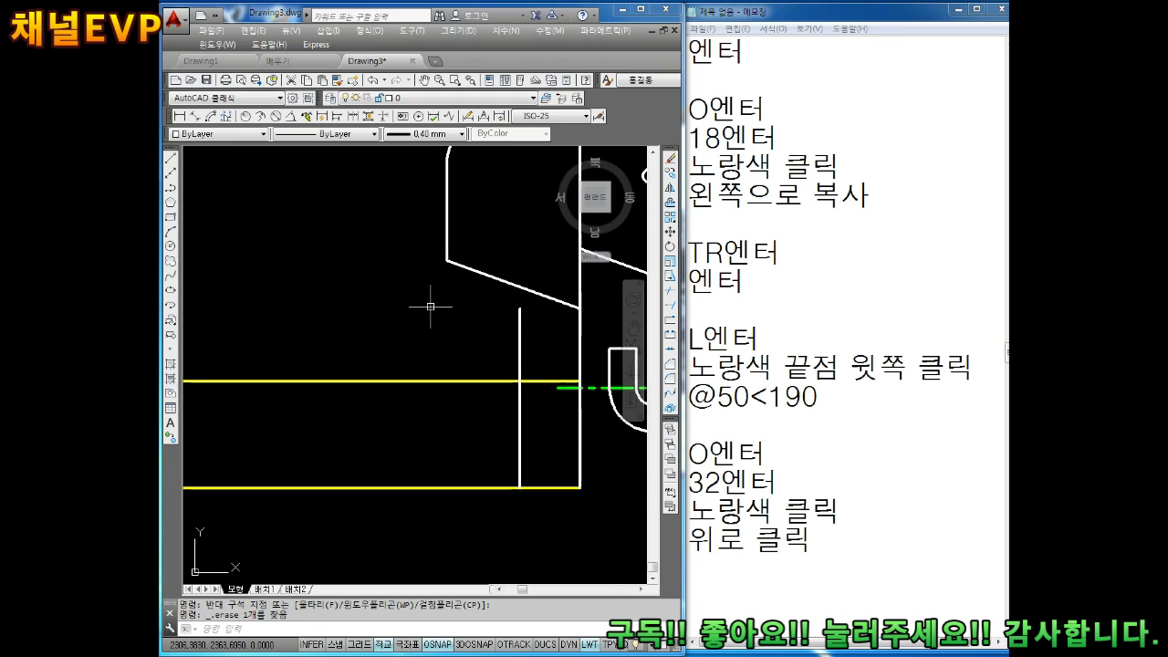
key(Escape)
- Place a vertical 32 linear dimension left of the two yellow horizontal lines
middle_drag(375, 404, 403, 377)
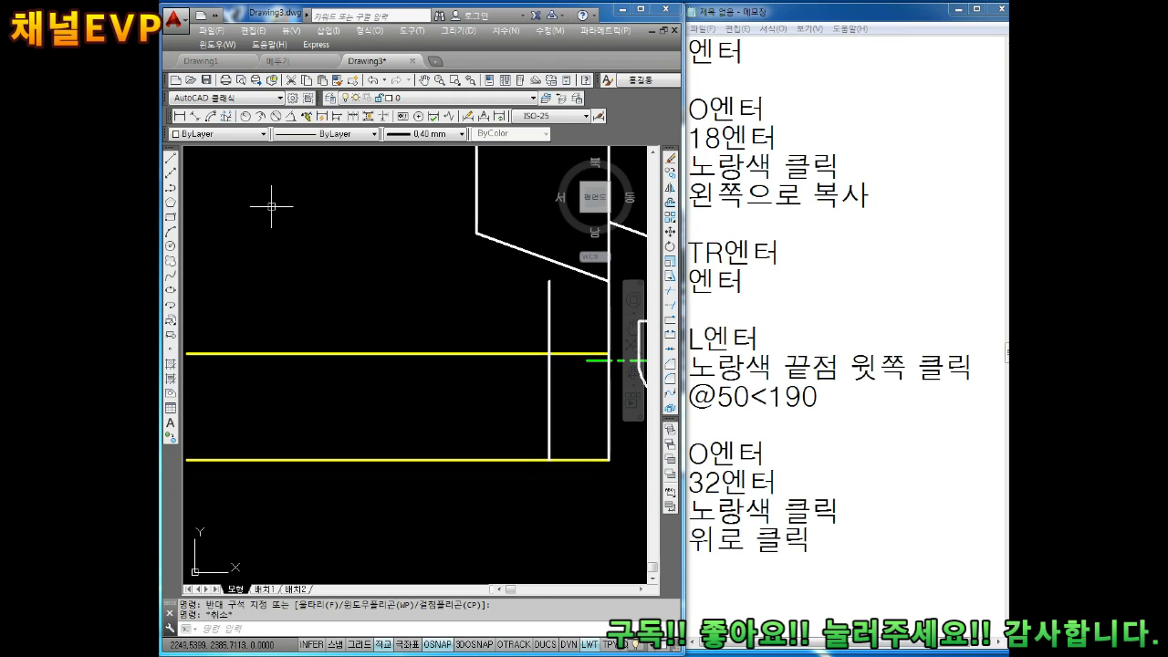
click(180, 115)
click(367, 354)
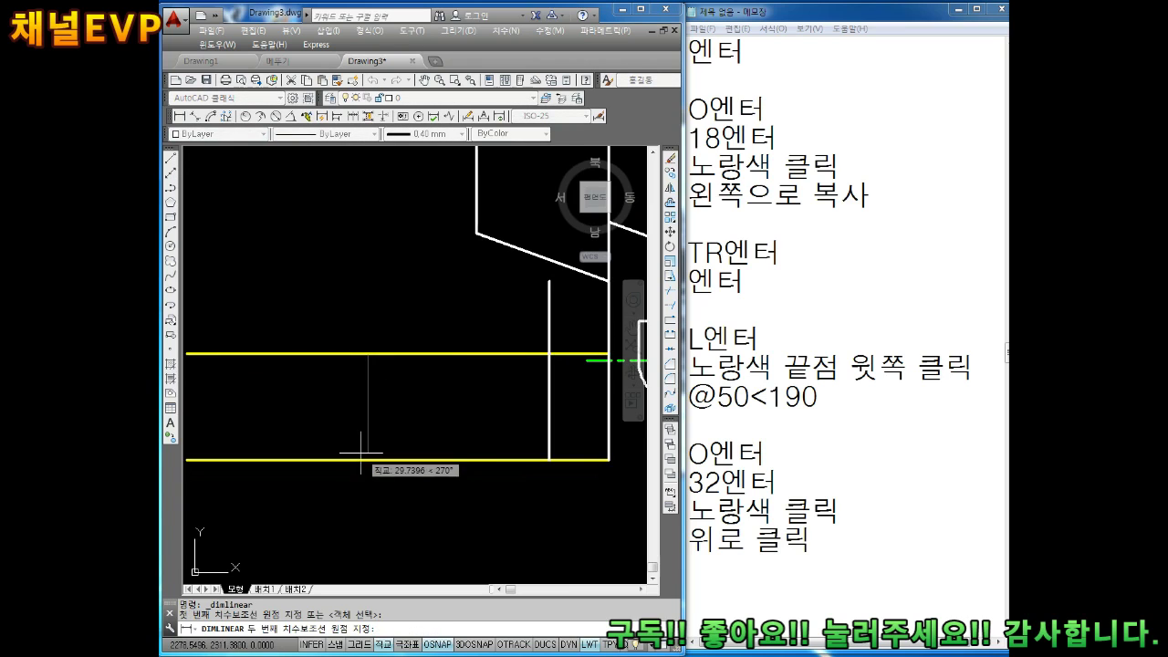
click(361, 459)
click(334, 406)
key(Escape)
- Select the short vertical line under the rounded corner
scroll(448, 338, up, 2)
scroll(448, 339, down, 2)
middle_drag(448, 338, 413, 384)
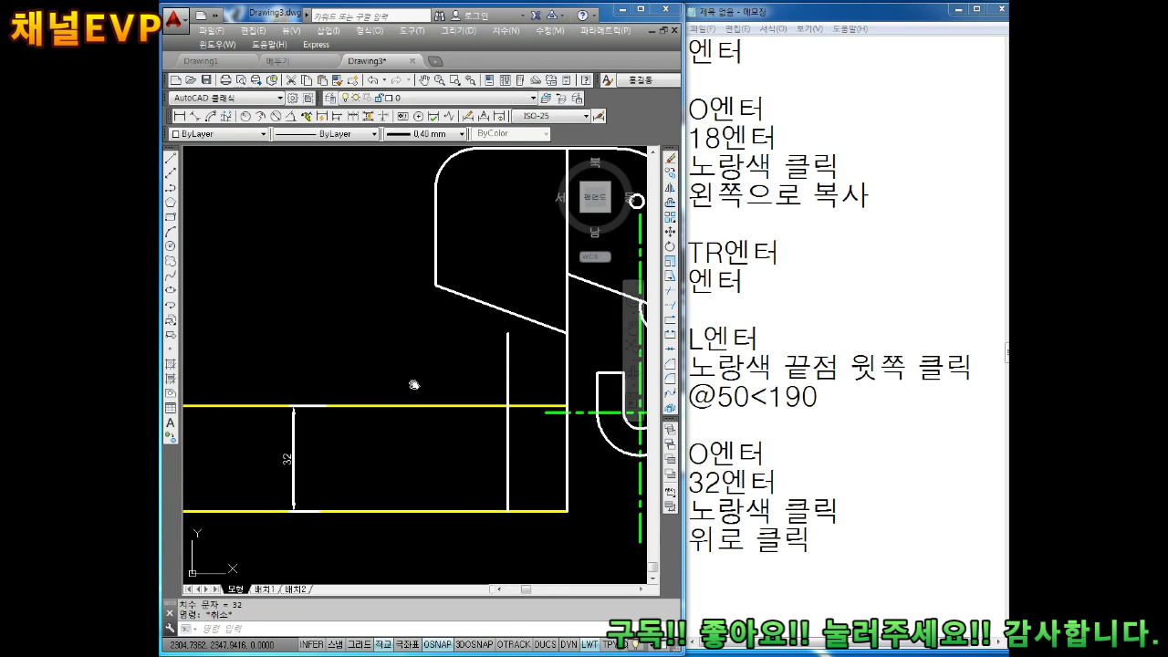
click(436, 224)
click(396, 231)
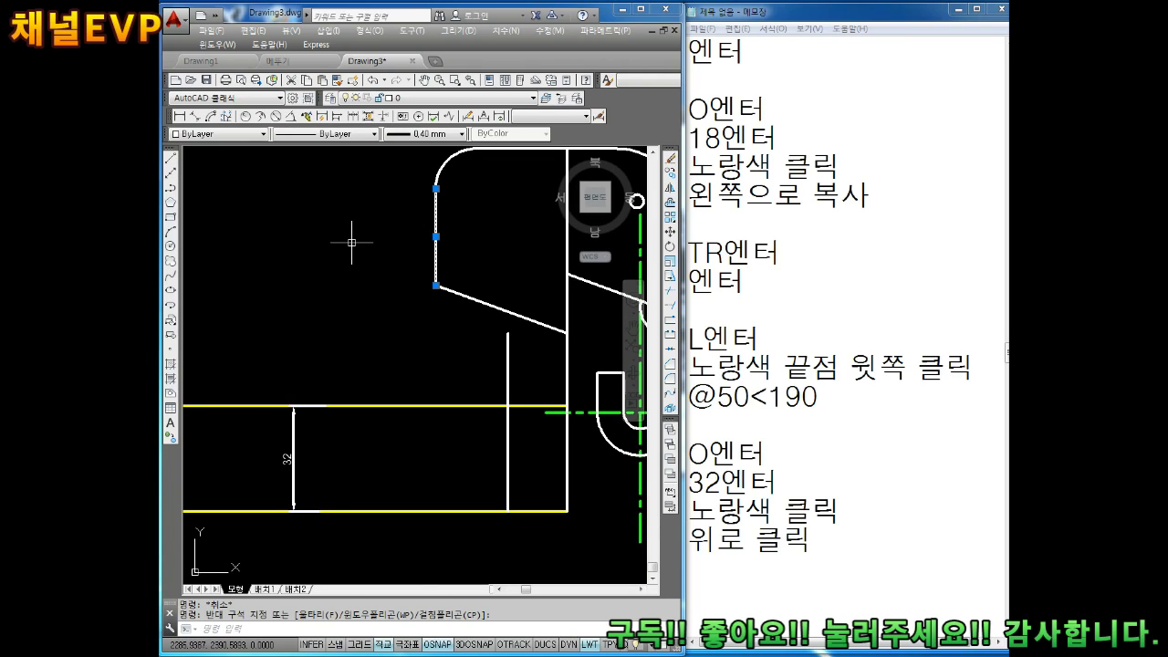
middle_drag(373, 258, 397, 266)
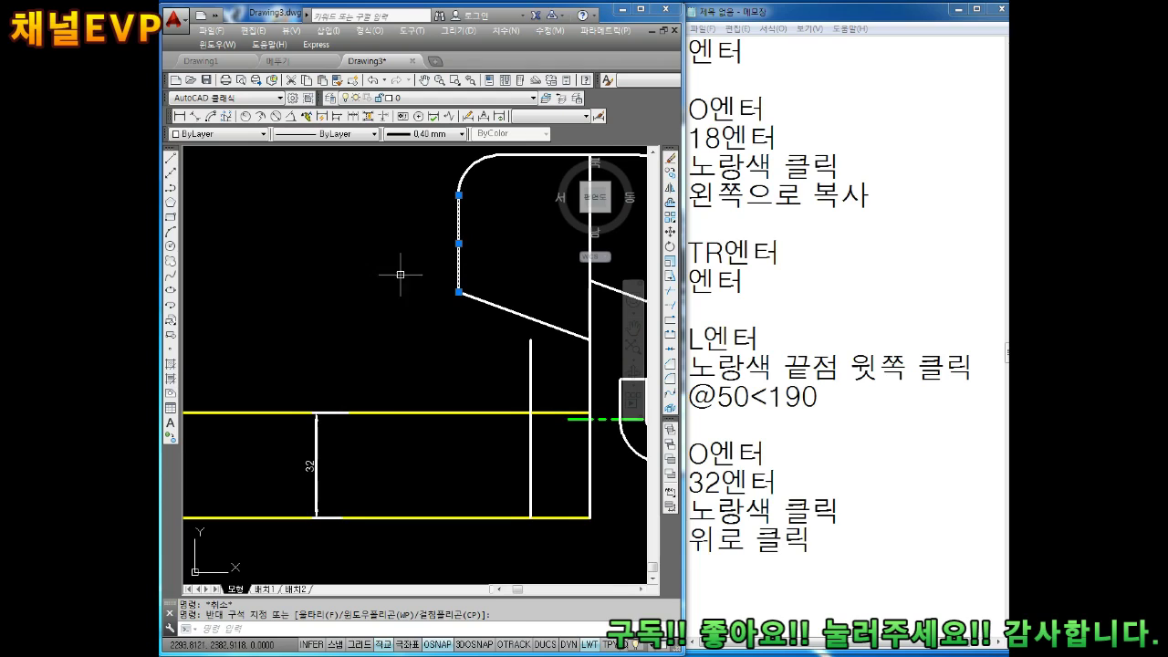
key(Escape)
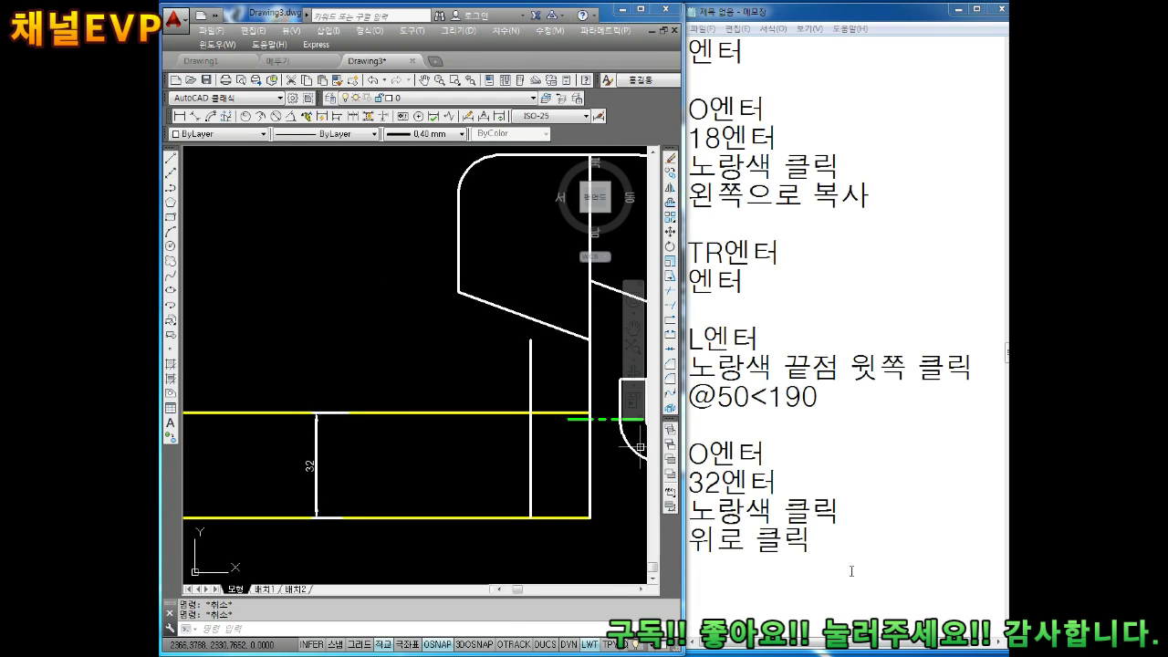
click(832, 558)
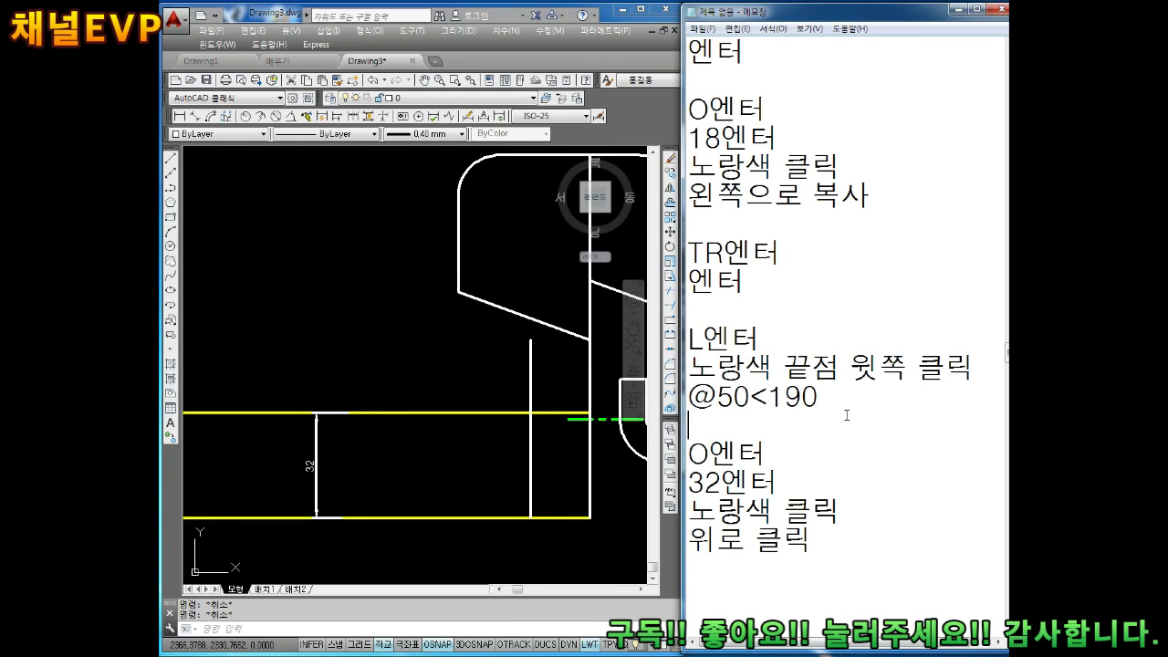
drag(847, 415, 689, 340)
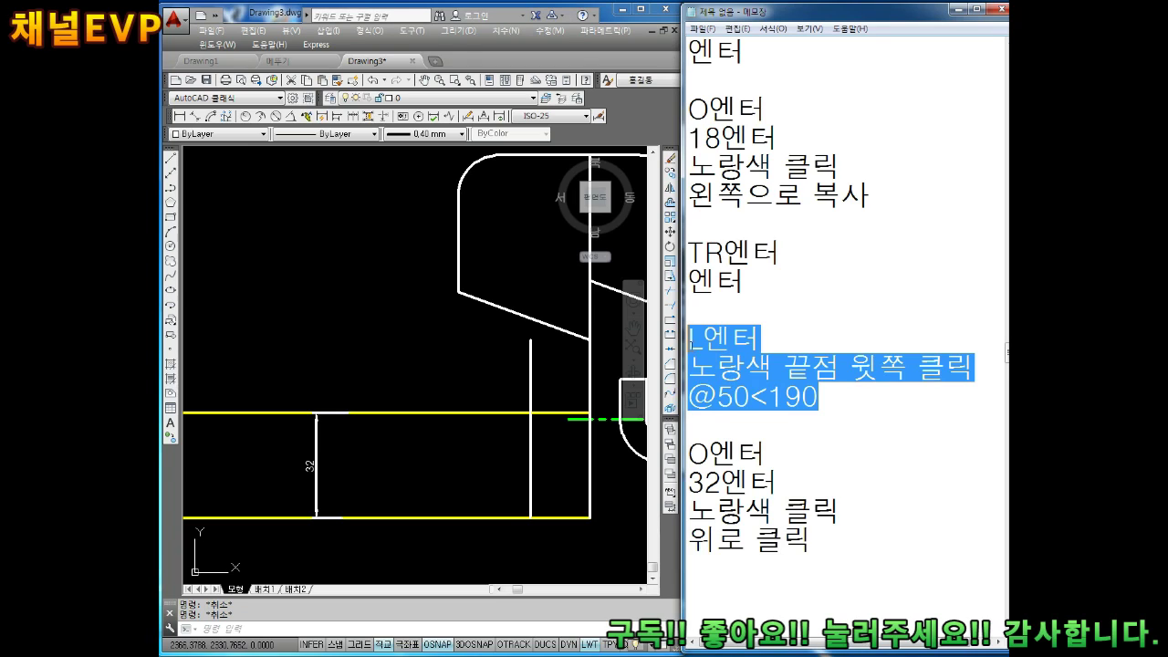
key(Delete)
key(BackSpace)
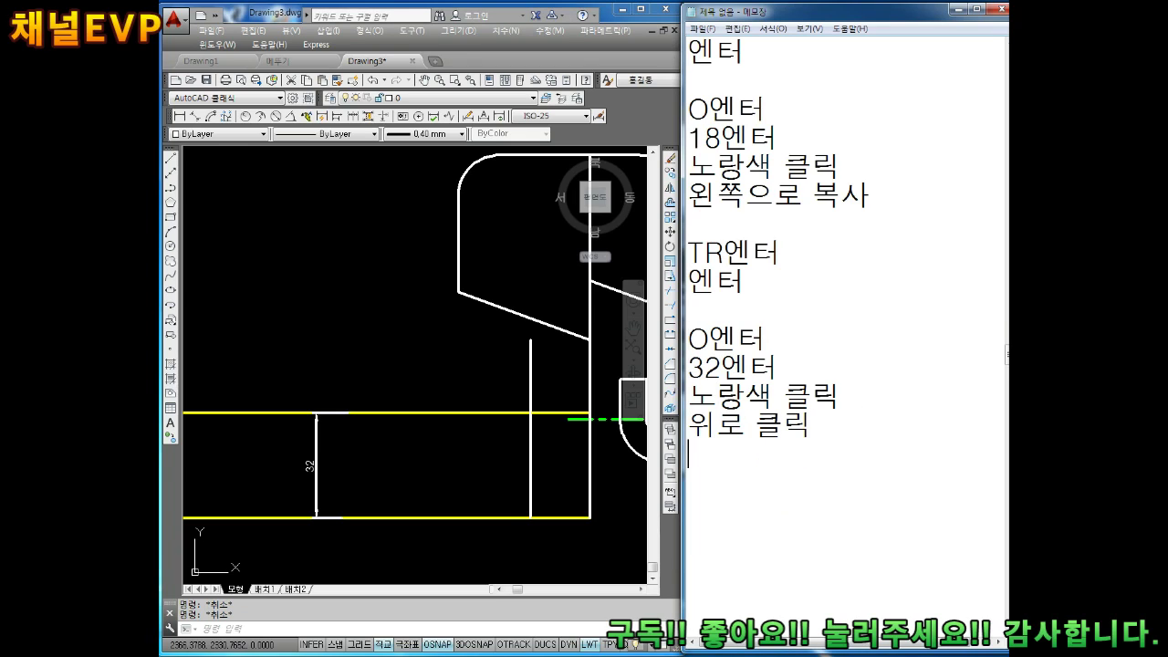
- Add O엔터 and 13엔터 at the bottom of the notes
text(이엔터)
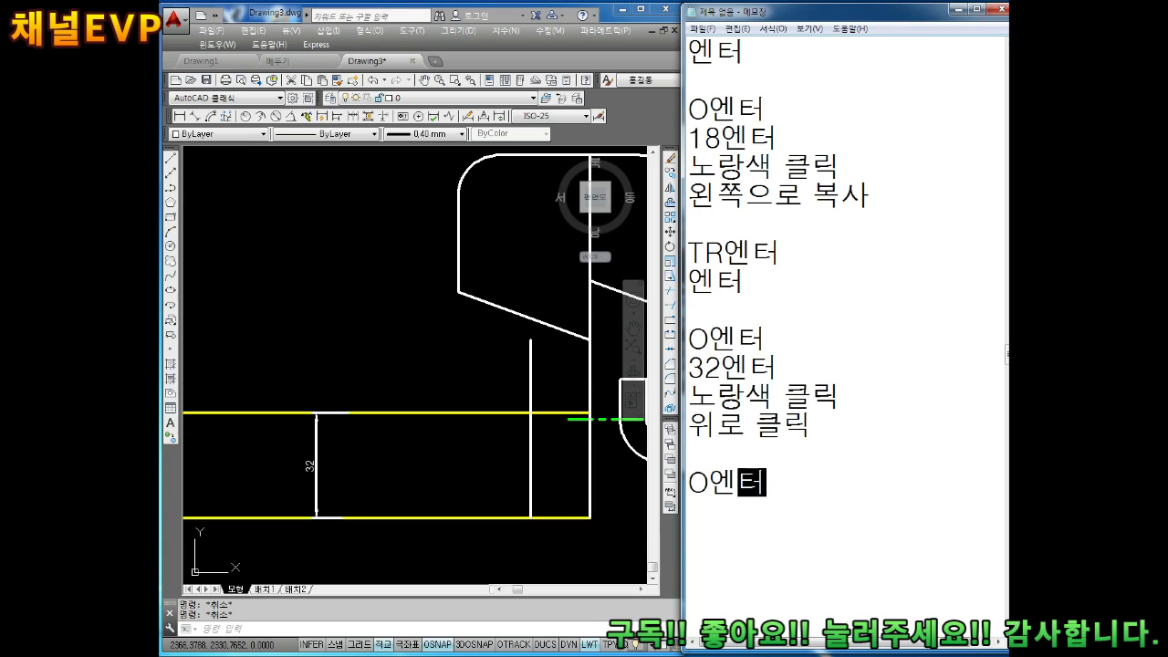
key(Return)
text(13)
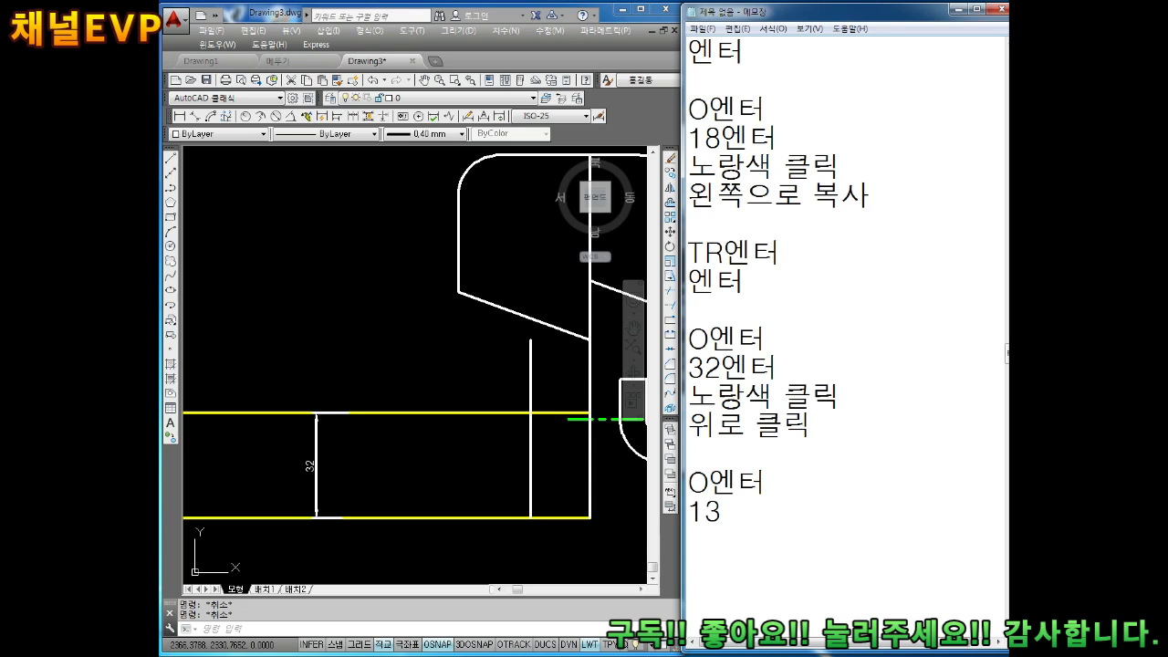
text(엔터)
key(Return)
- Set both yellow horizontal lines back to ByLayer colour
click(473, 381)
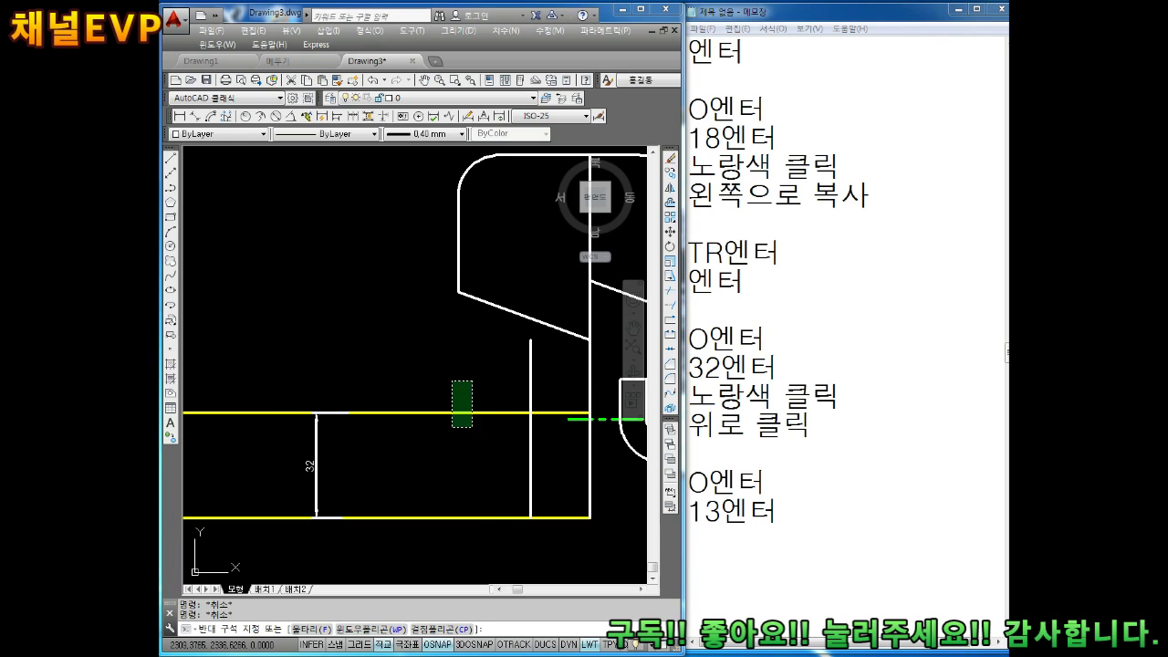
click(421, 543)
click(209, 133)
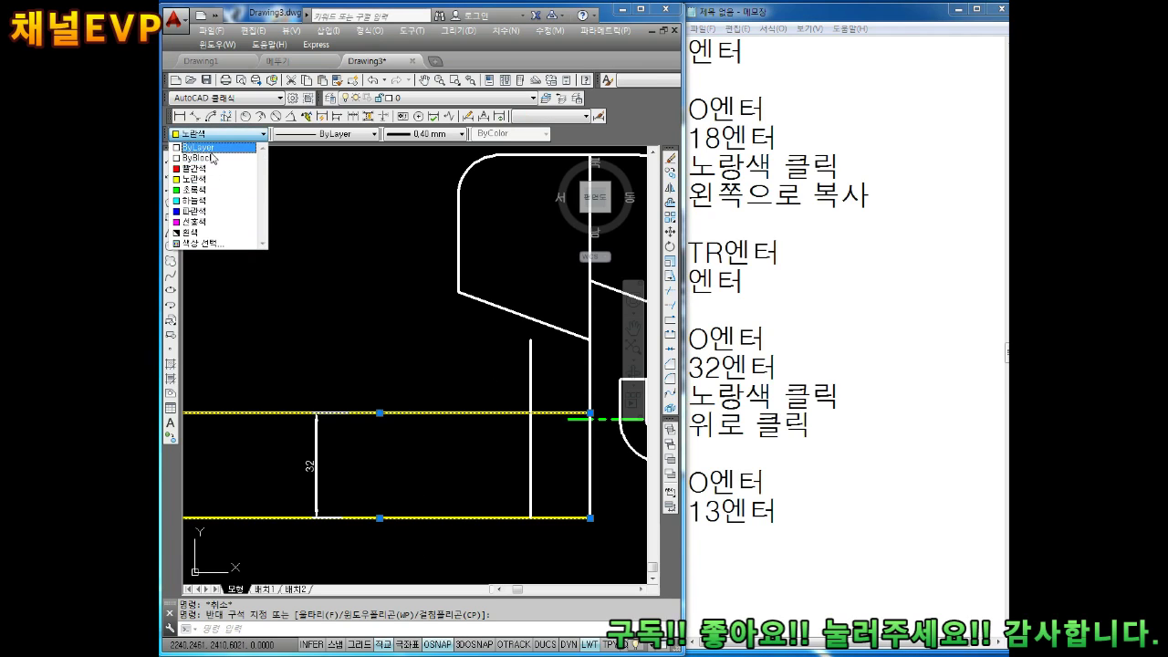
click(196, 151)
key(Escape)
- Make the short vertical line under the rounded corner yellow
click(408, 244)
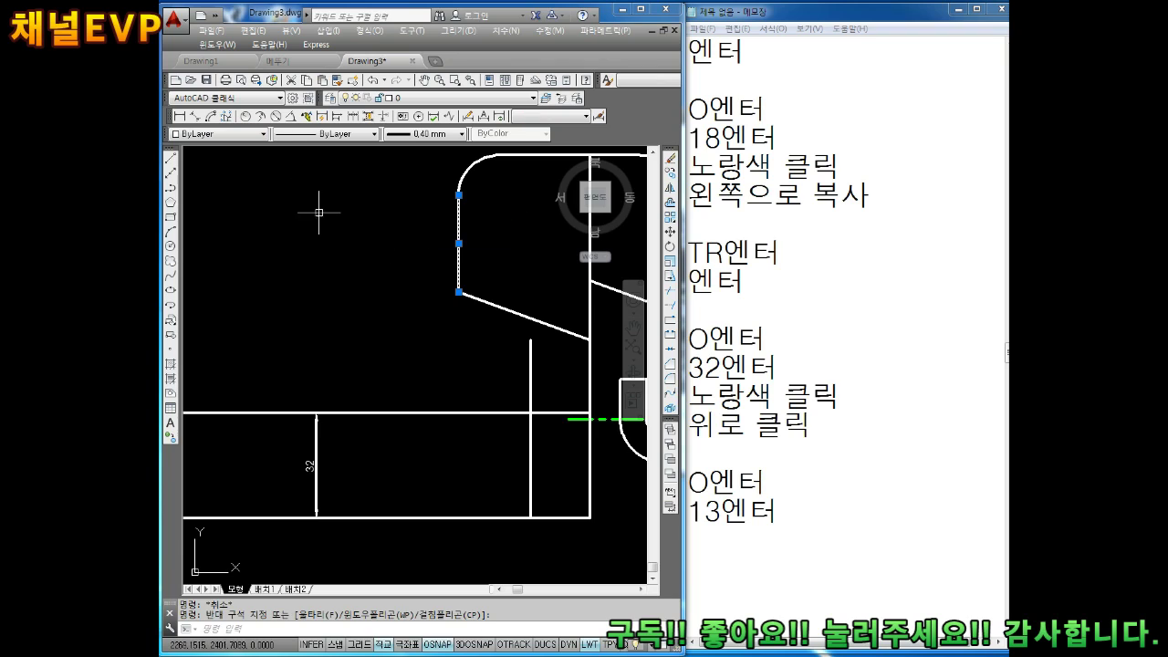
click(231, 135)
click(219, 180)
key(Escape)
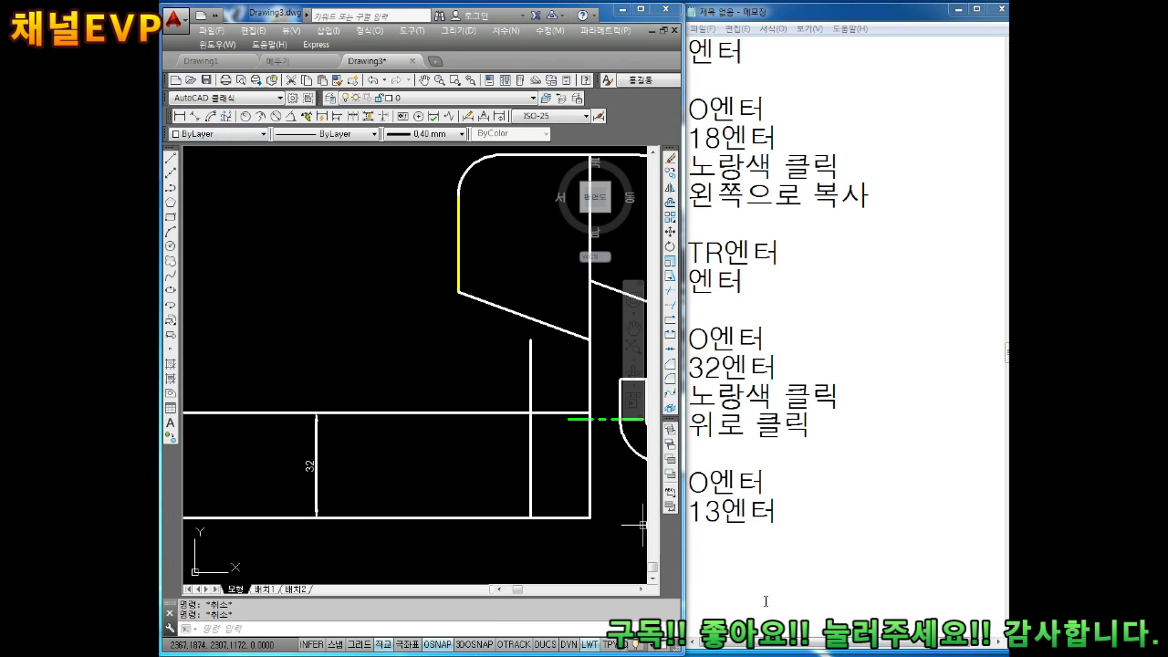
- Add the notes 노랑색 클릭 and 왼쪽으로 복사 under 13엔터 in Notepad
click(748, 564)
text(노)
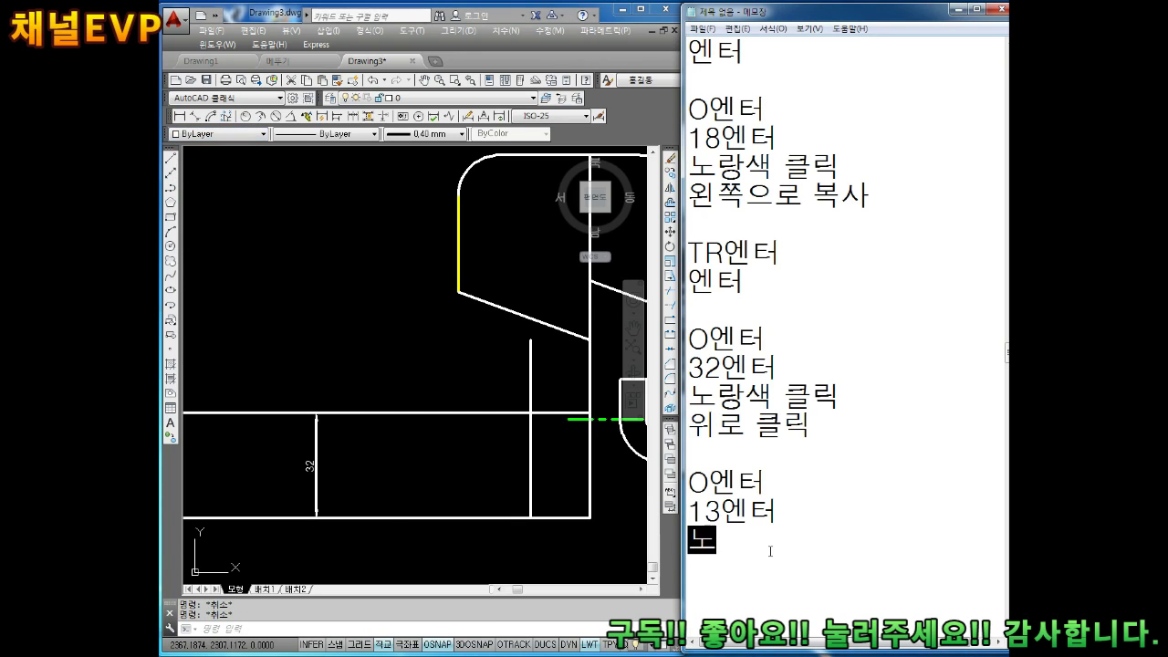
text(래)
text(색 클ㄹ)
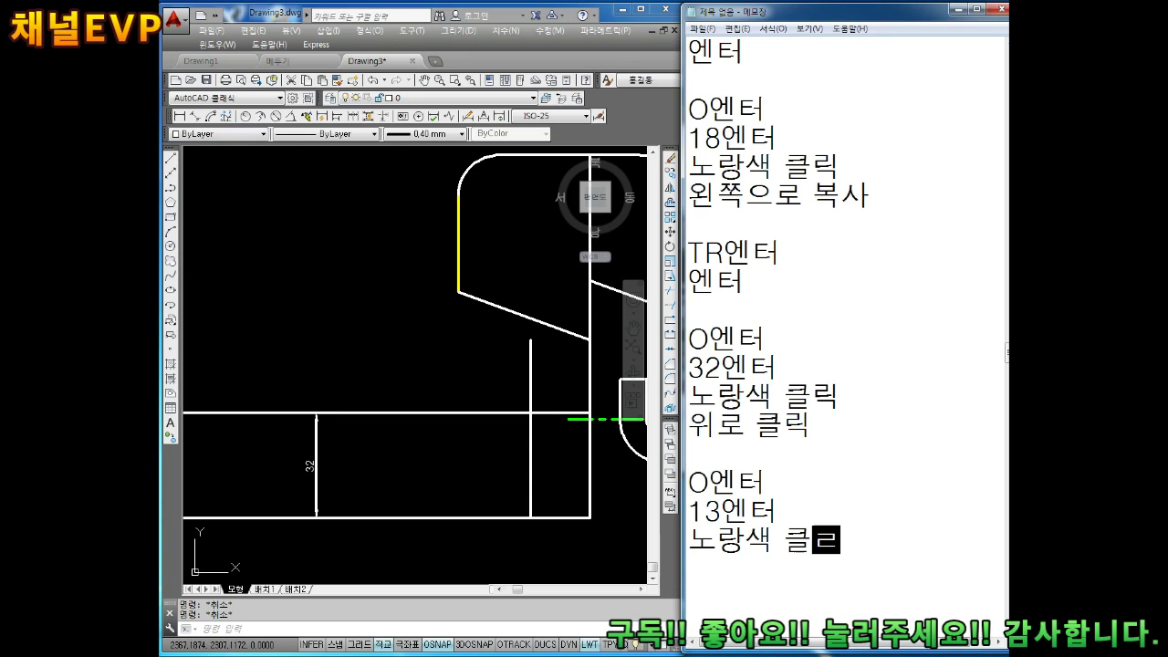
text(릭)
key(Return)
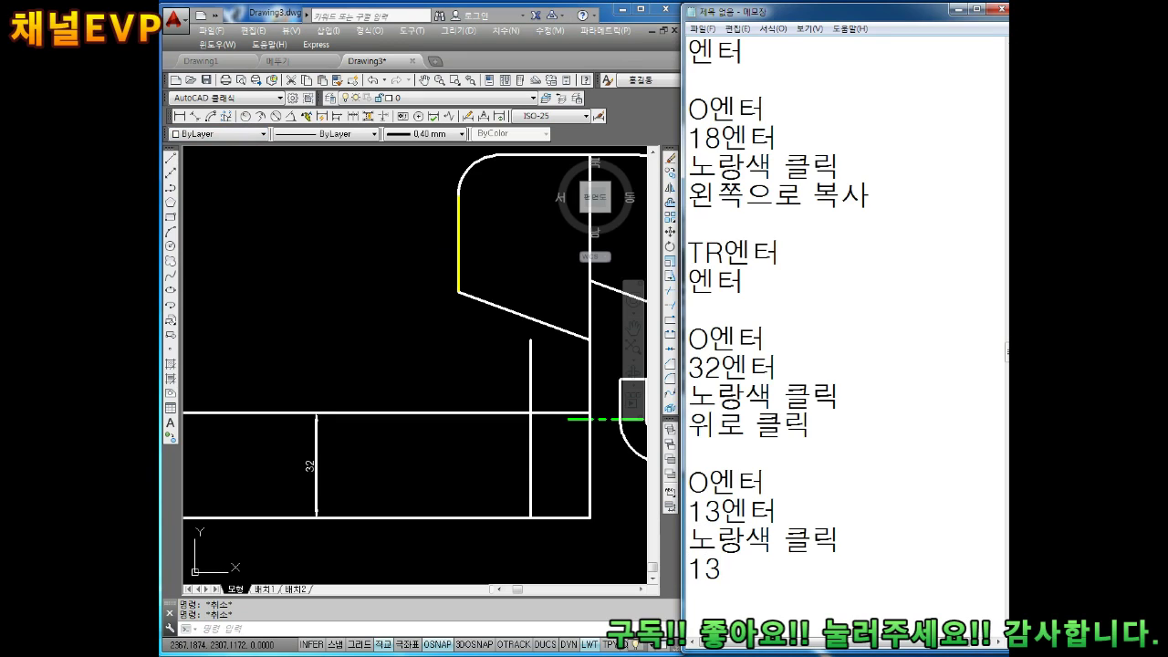
key(BackSpace)
key(BackSpace)
text(왼쪽으로)
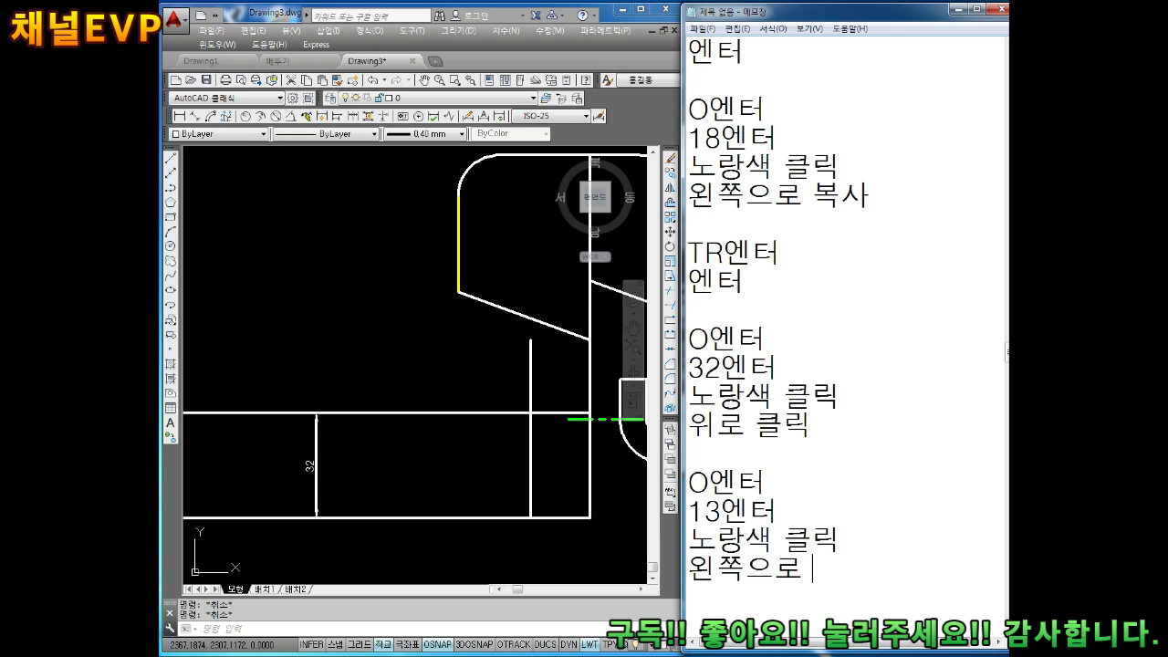
text( 복사)
key(Return)
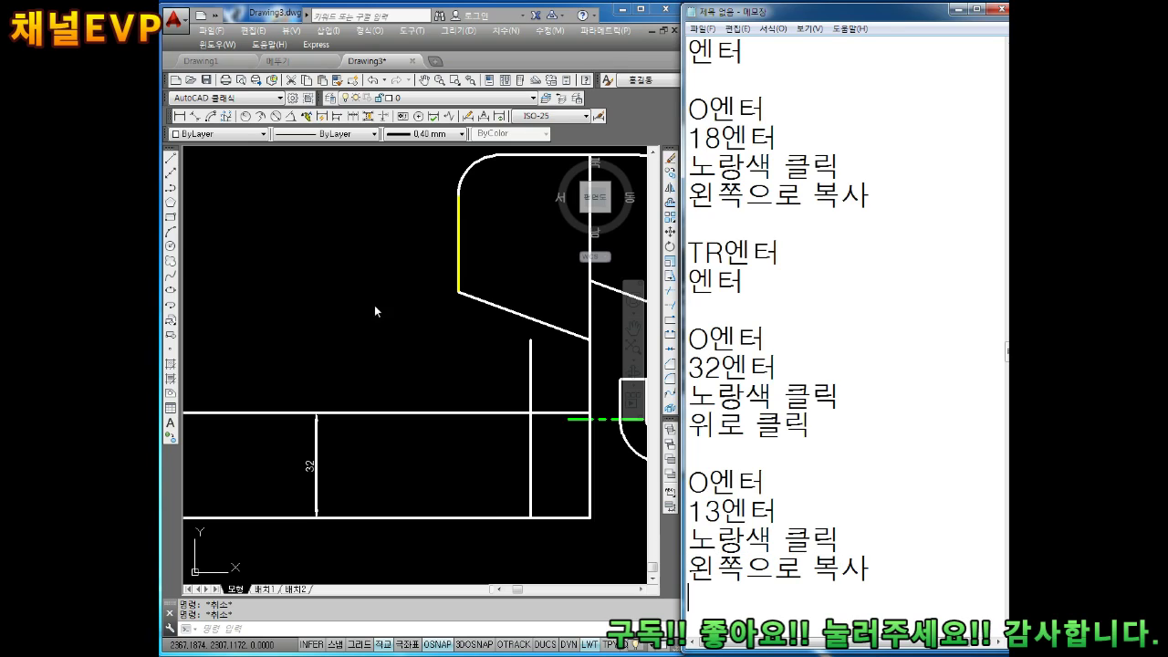
- Start the Offset command in AutoCAD for the 13-unit copy
click(374, 311)
text(o)
key(Return)
- Offset the yellow vertical line 13 units to the left
text(13)
key(Return)
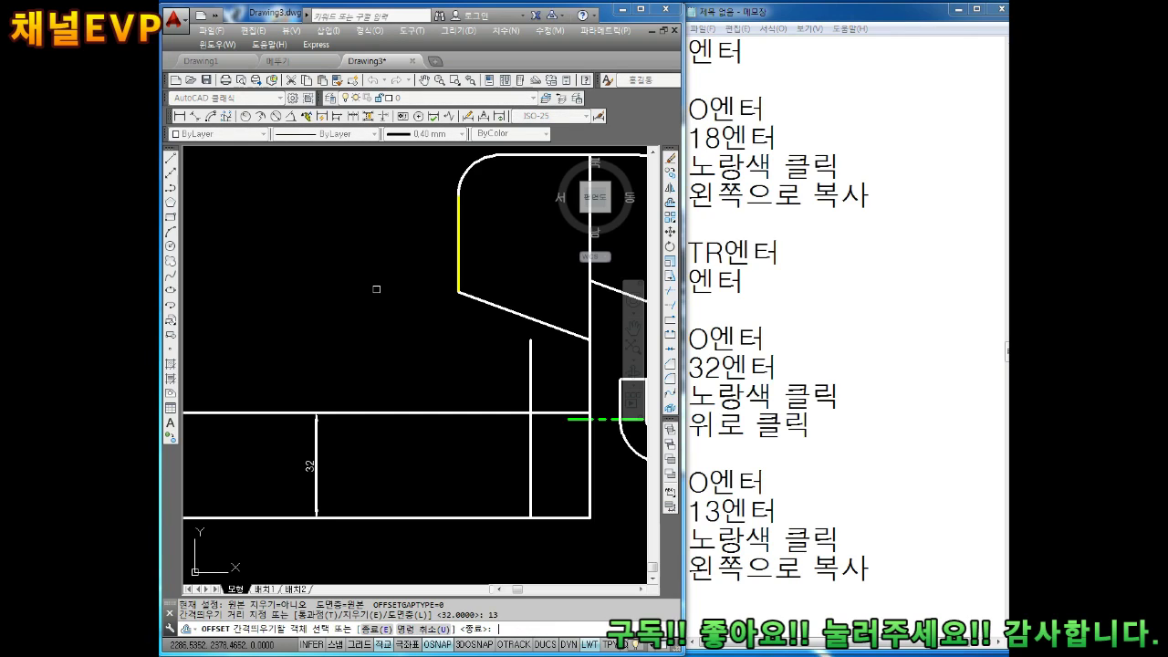
click(451, 248)
click(358, 243)
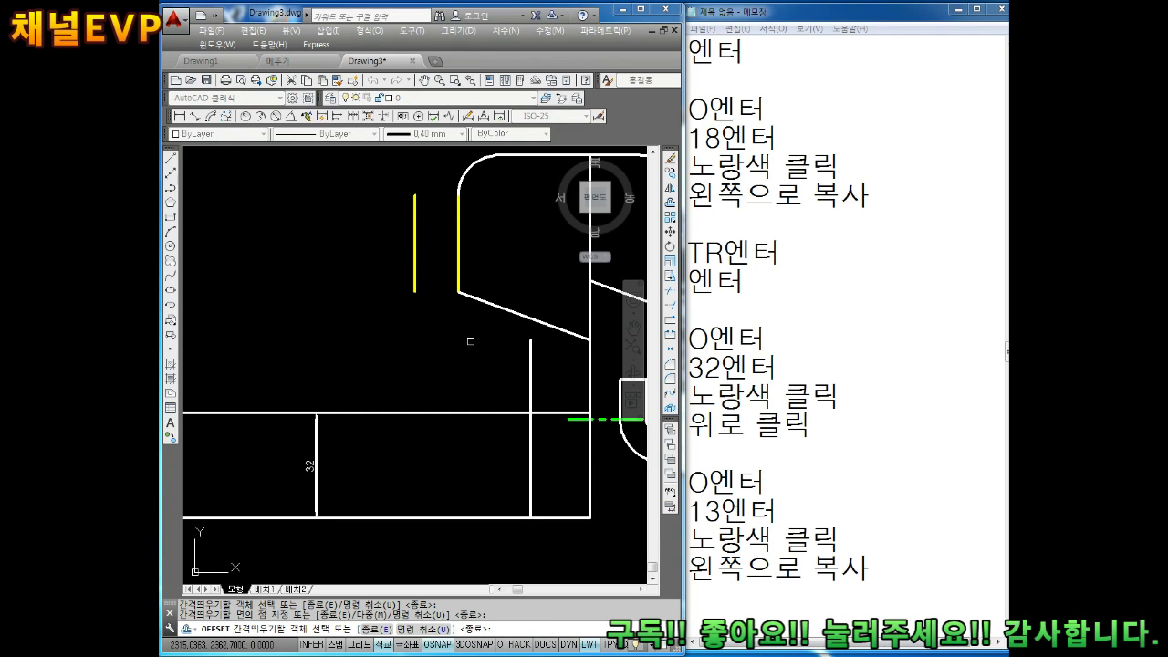
key(Escape)
- Stretch the copy's lower end down past the 32-unit horizontal line, then reselect the copy
click(415, 264)
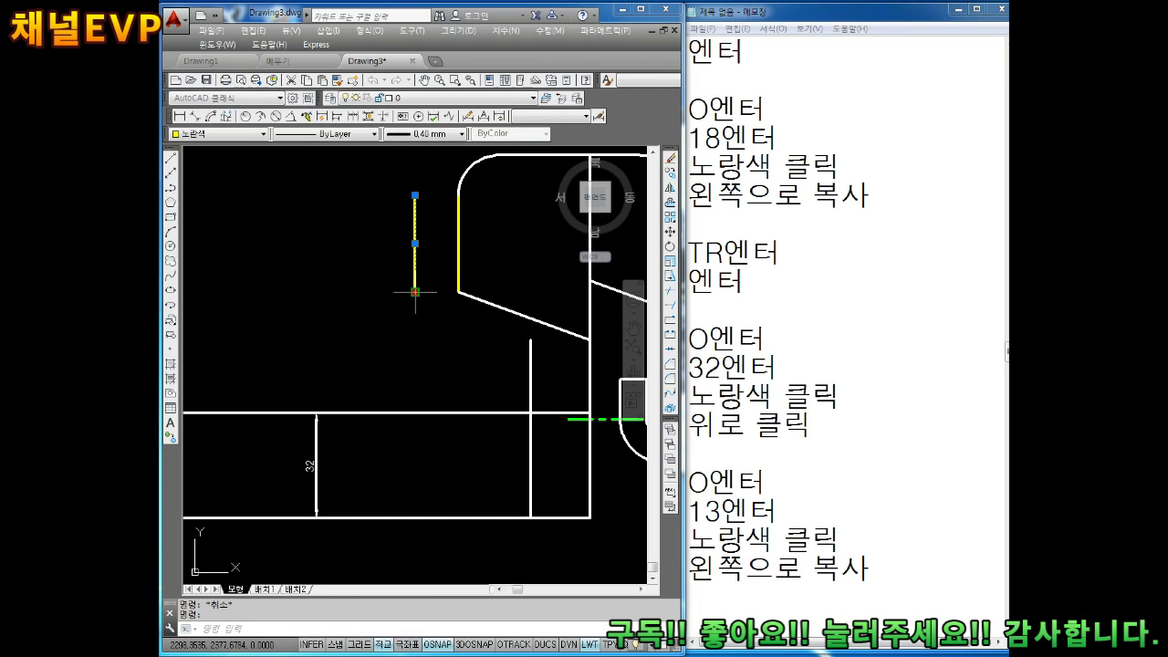
click(415, 454)
key(Escape)
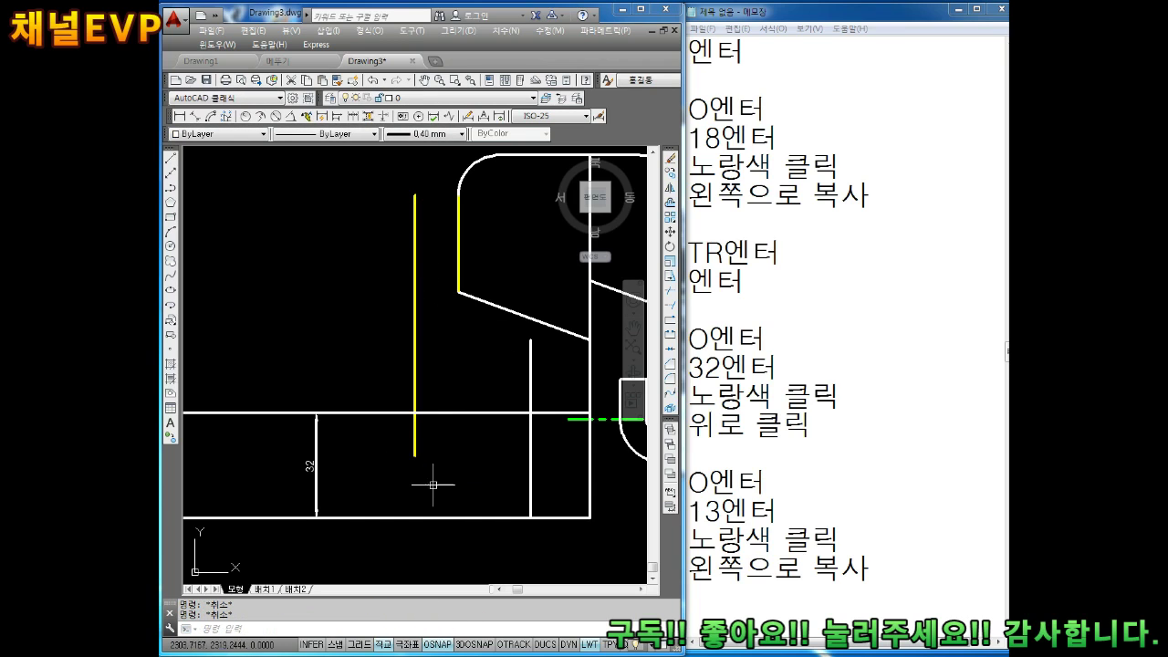
middle_drag(463, 456, 439, 436)
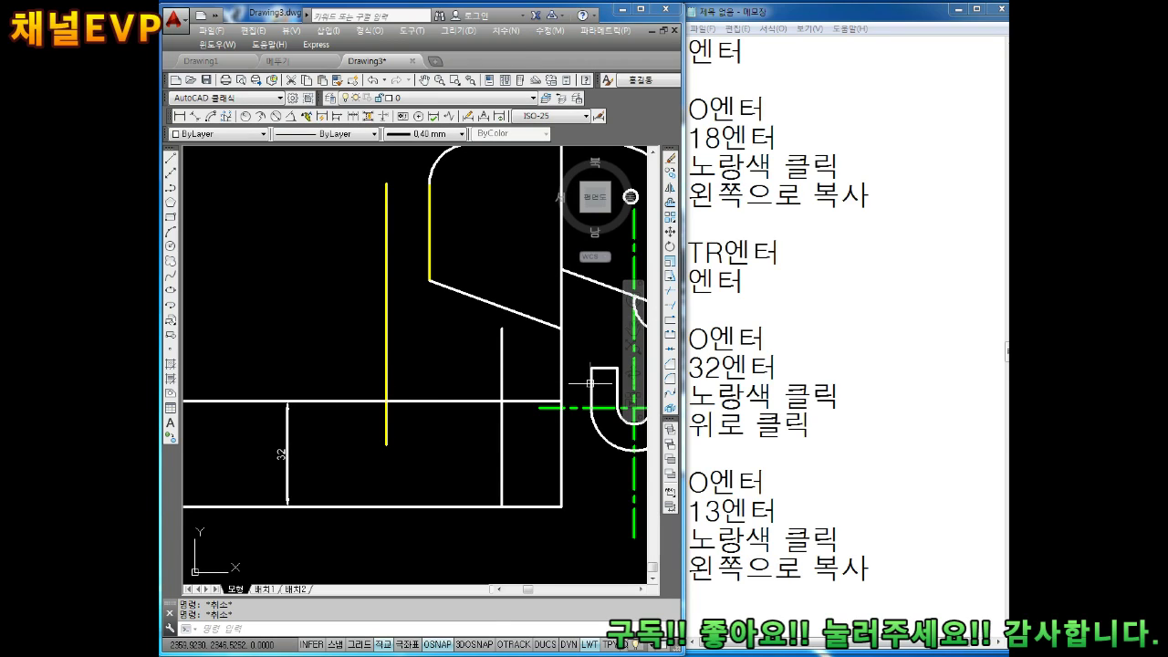
middle_drag(435, 383, 435, 387)
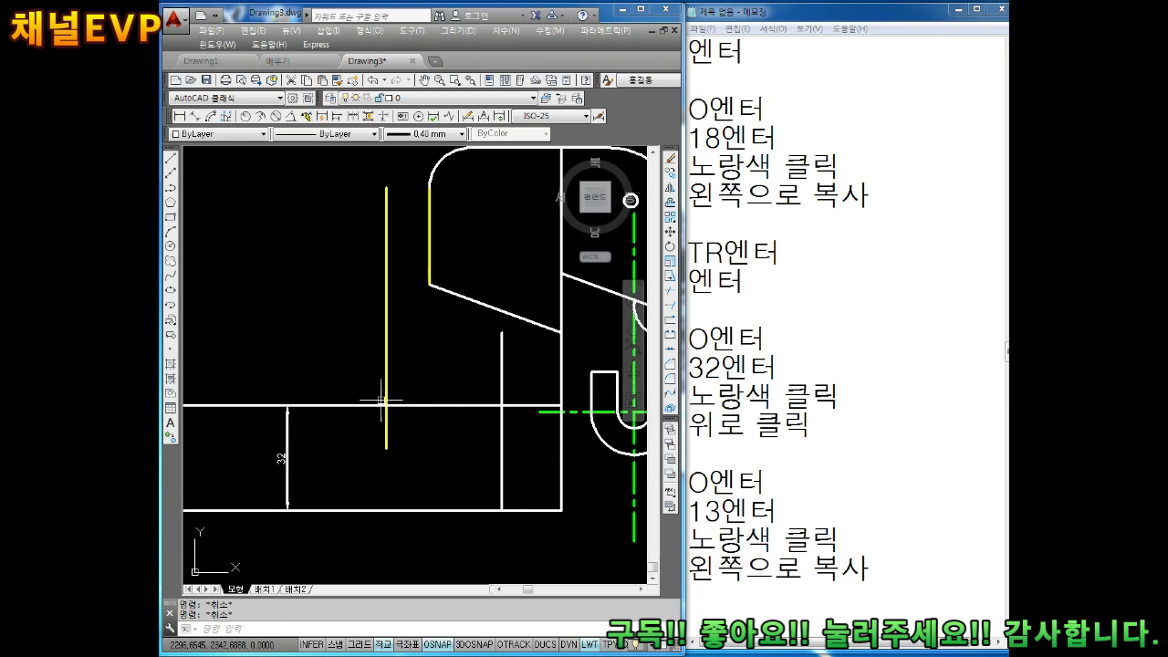
click(402, 337)
click(356, 348)
click(377, 346)
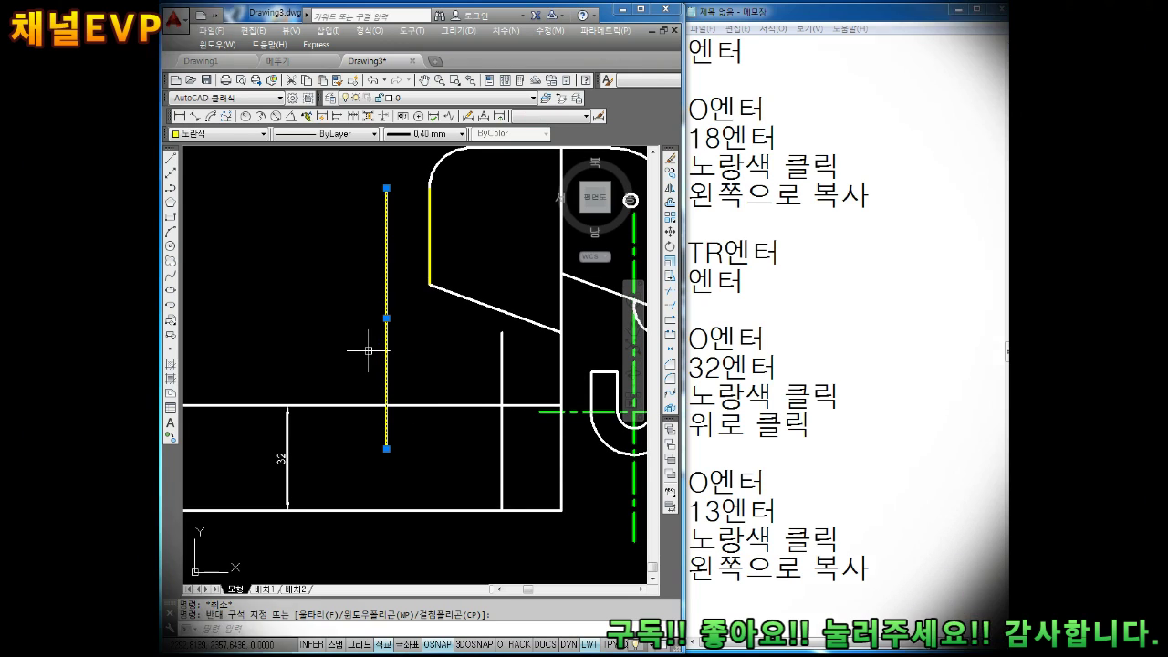